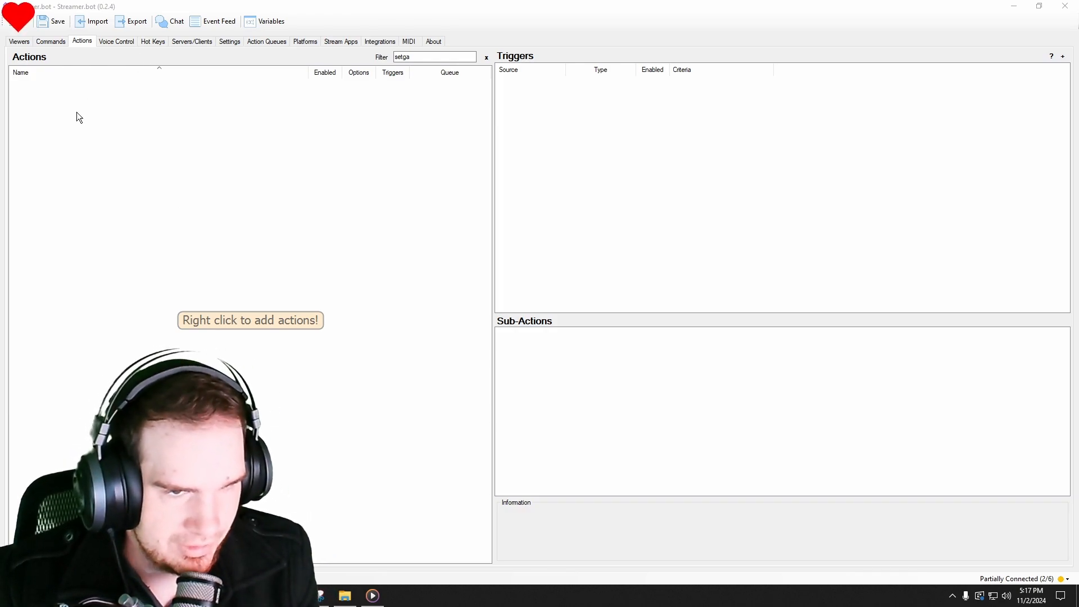
# - Add a new action named setgame, keeping the default queue and options
pyautogui.rightClick(114, 127)
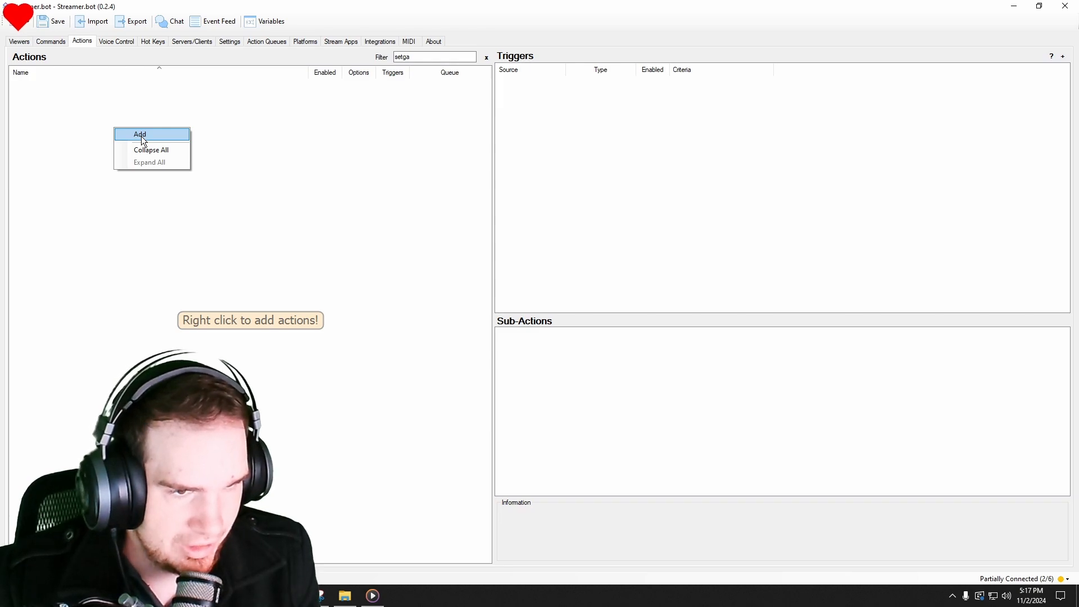
pyautogui.click(141, 136)
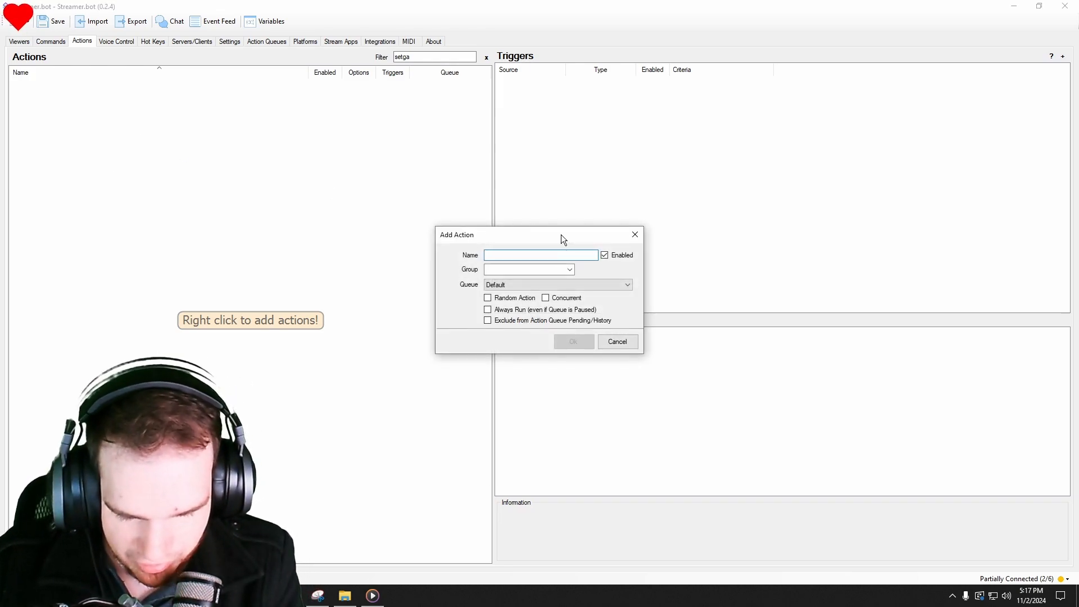
pyautogui.write('setgame')
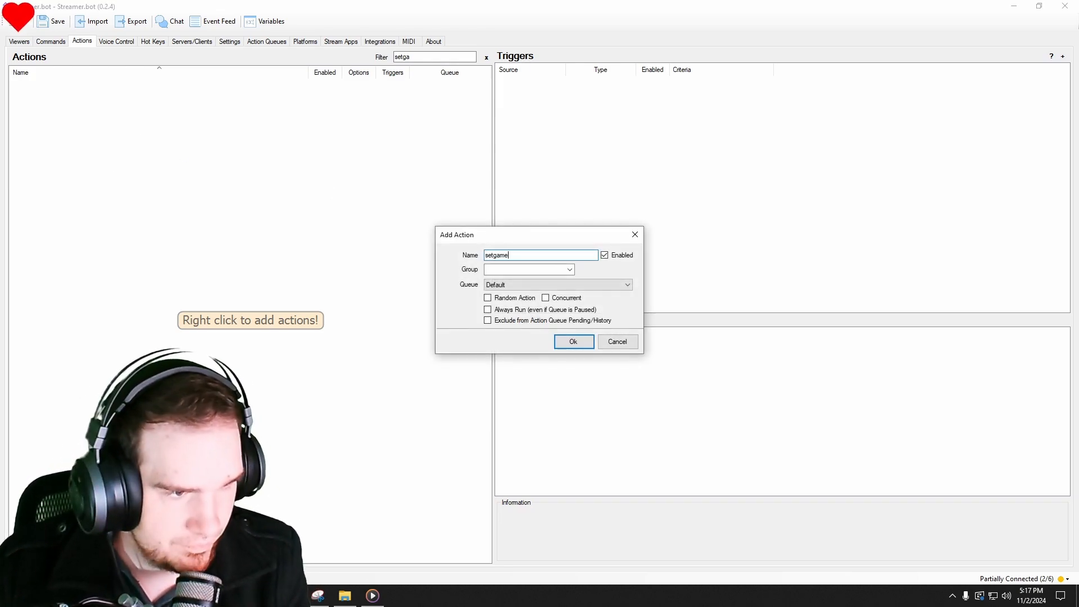
pyautogui.click(571, 341)
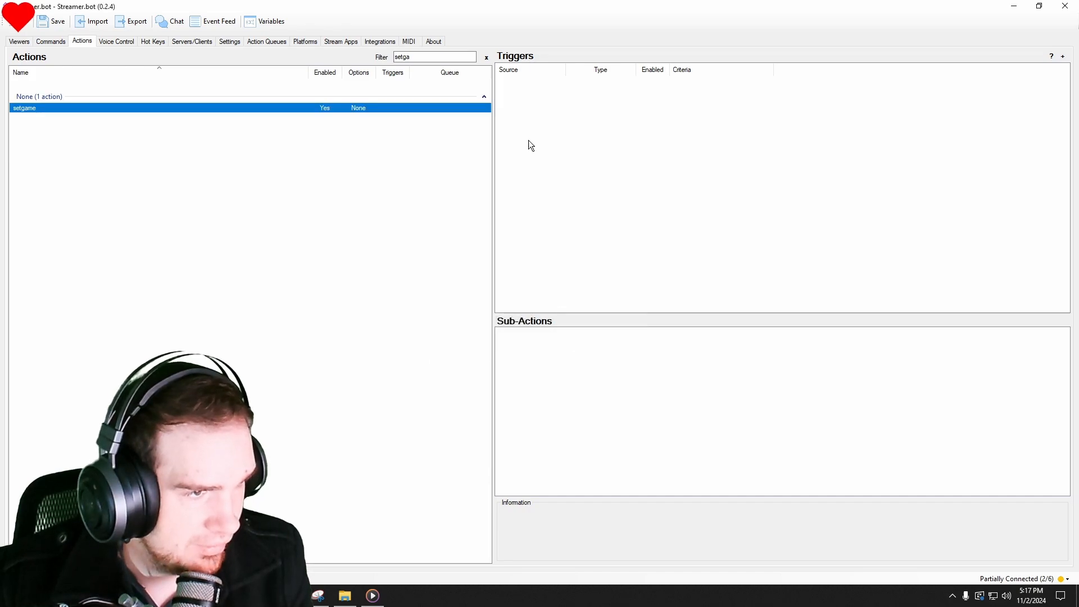
# - Add a Twitch Stream Update trigger to the setgame action, restricted to Game Only
pyautogui.rightClick(532, 123)
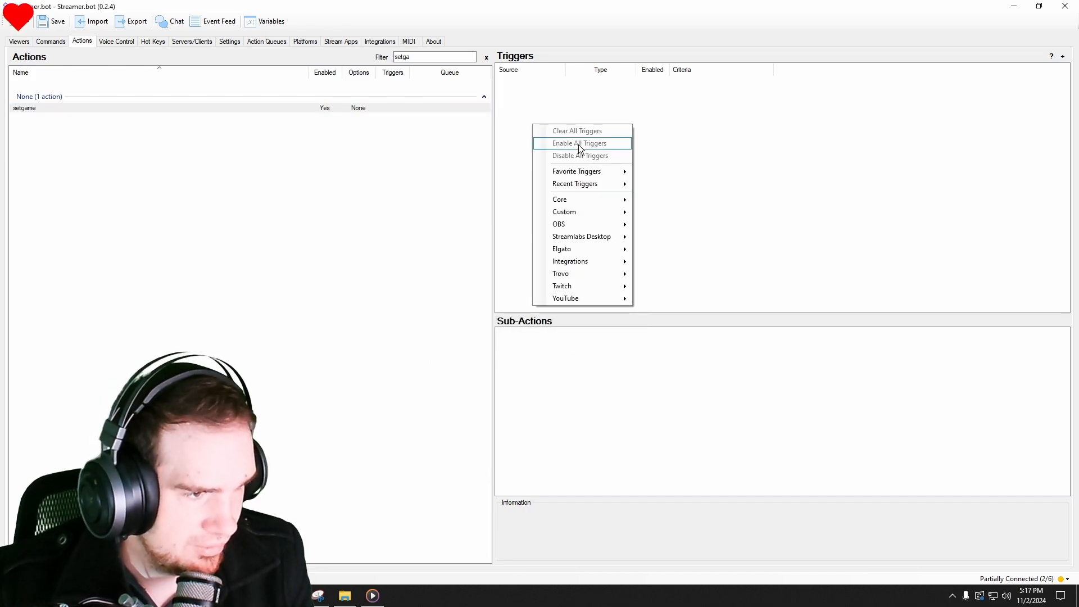
pyautogui.moveTo(592, 287)
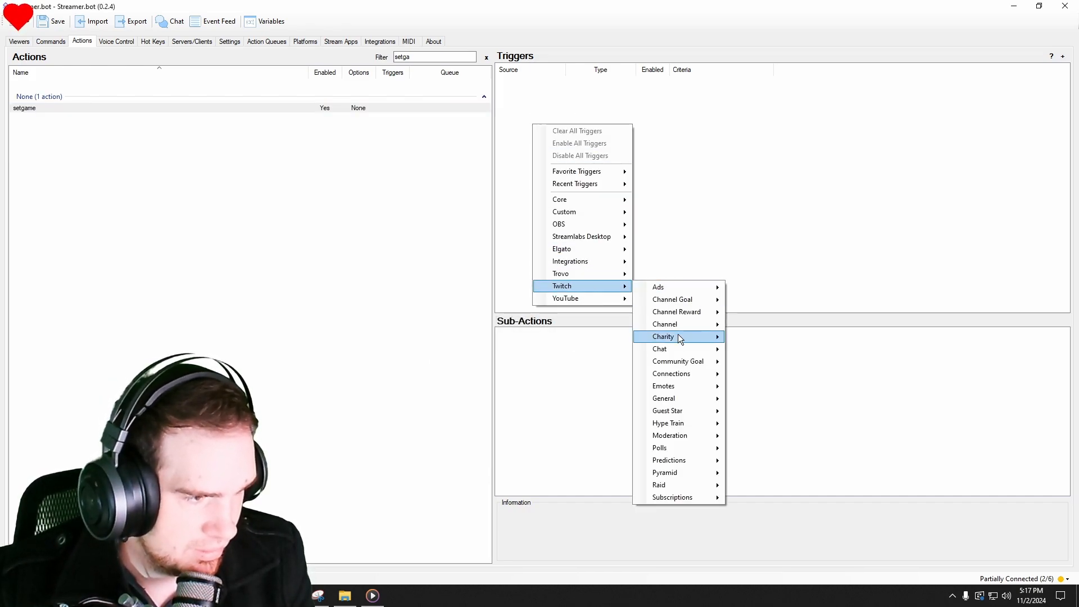
pyautogui.moveTo(680, 387)
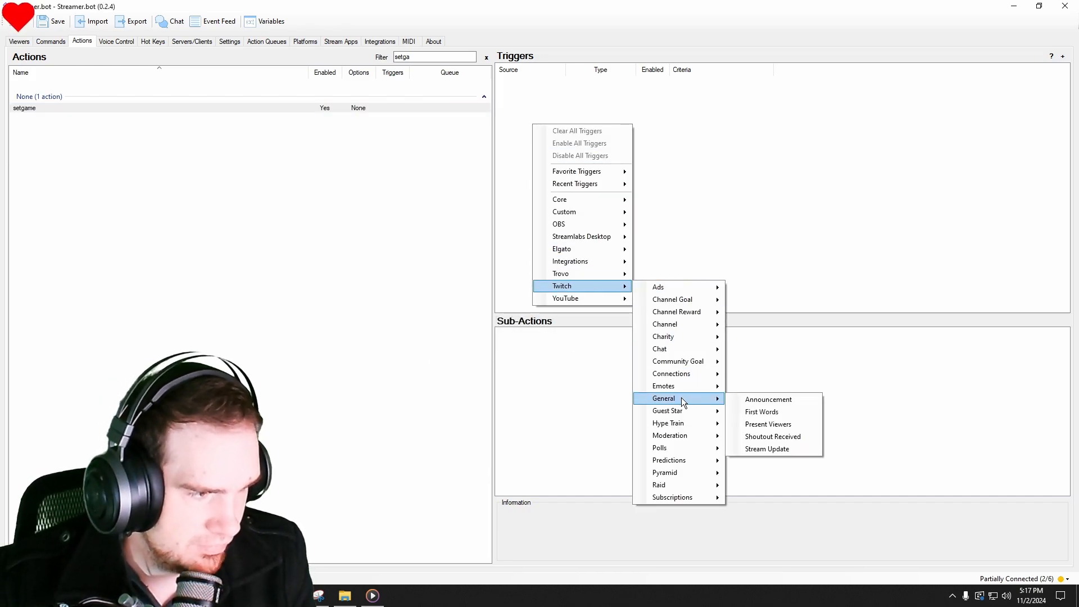
pyautogui.click(767, 449)
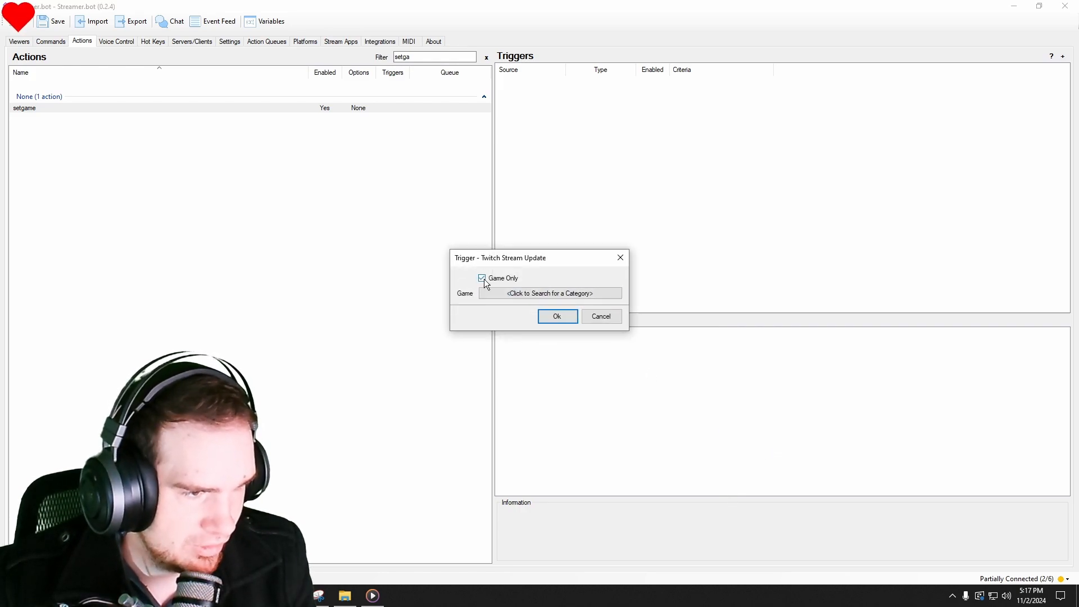
pyautogui.click(571, 317)
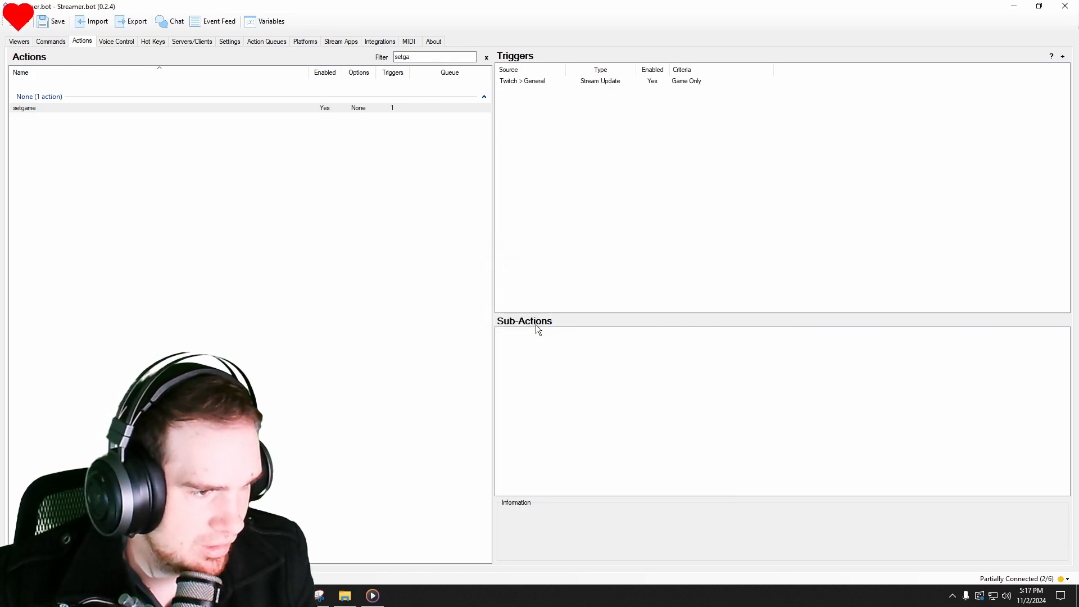
pyautogui.rightClick(538, 343)
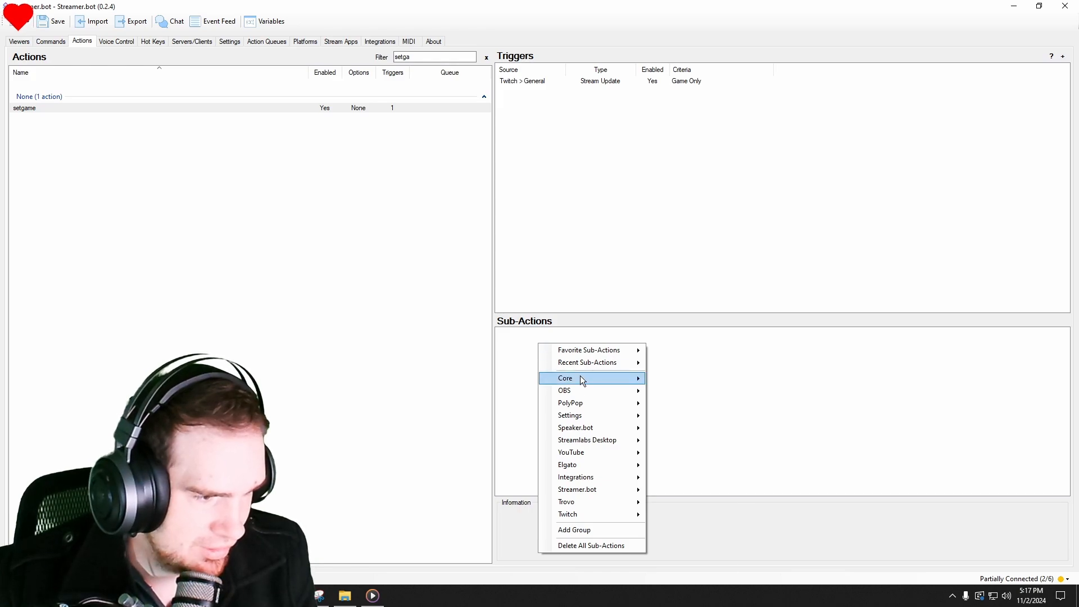
pyautogui.moveTo(571, 516)
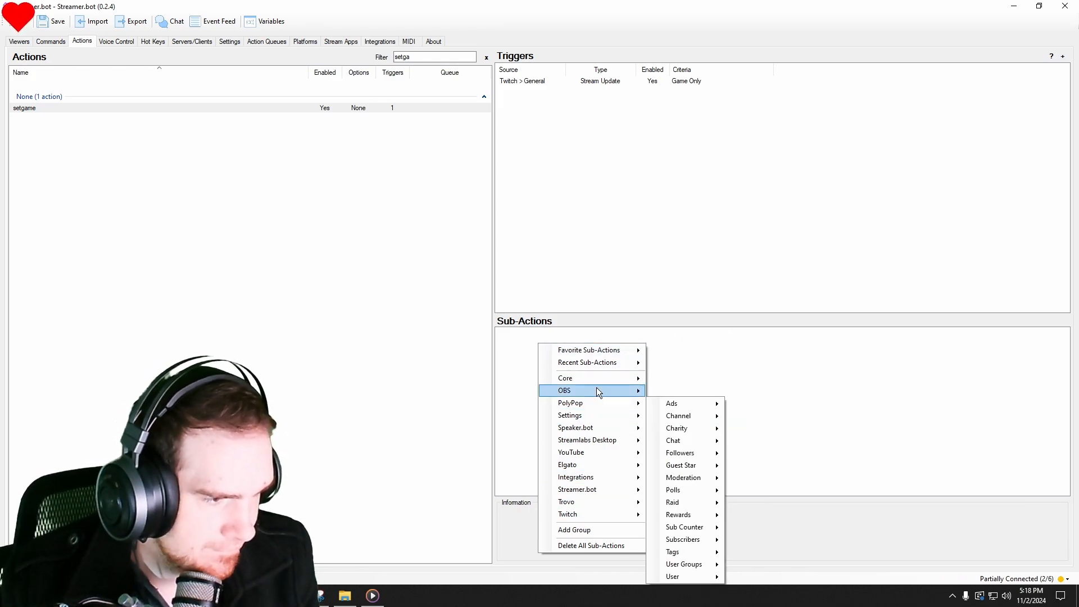
pyautogui.moveTo(597, 392)
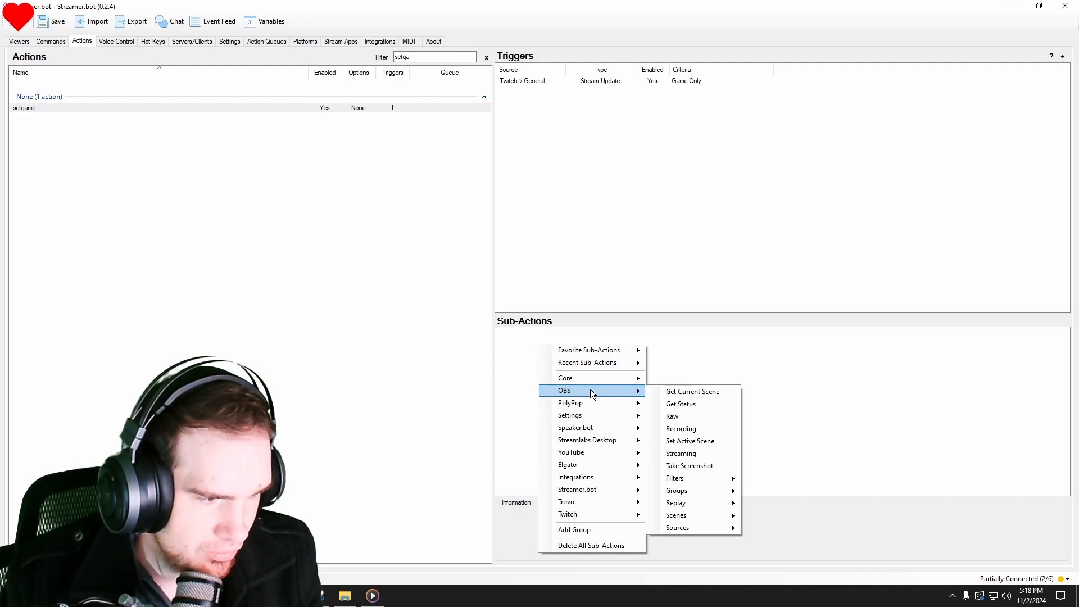
pyautogui.moveTo(601, 416)
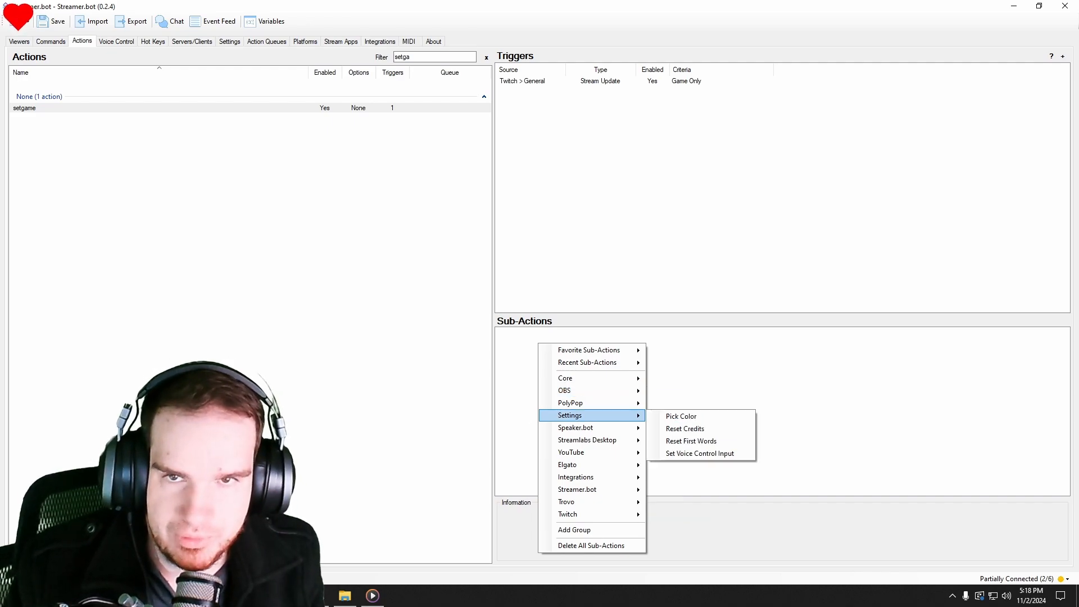
# - Switch to OBS and add a new Text (GDI+) source named gamename to the nest scene, keeping its default properties
pyautogui.moveTo(1, 166); pyautogui.dragTo(483, 1)
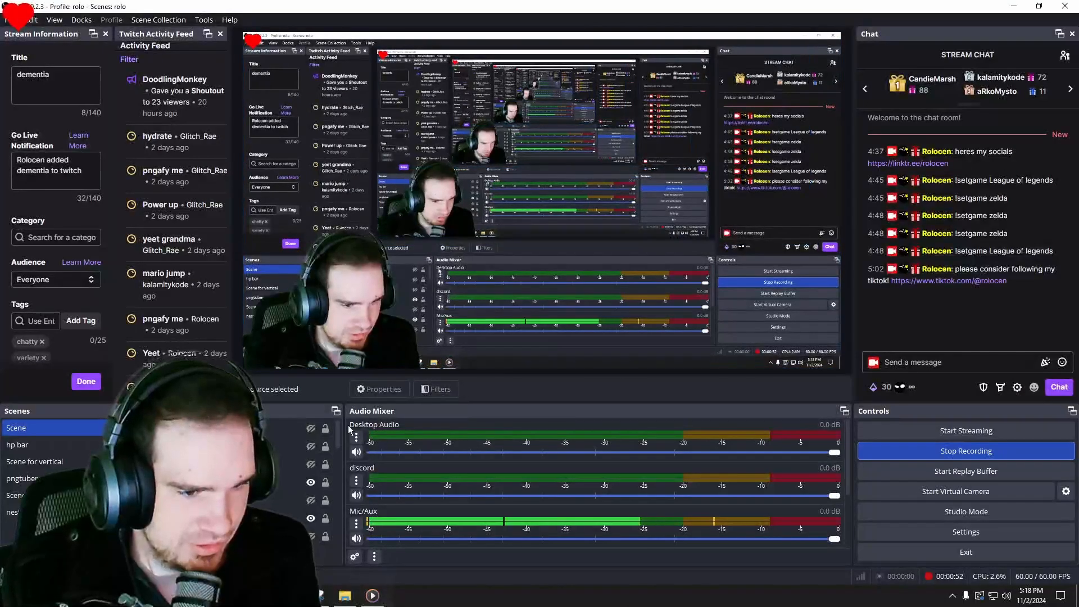
pyautogui.click(73, 512)
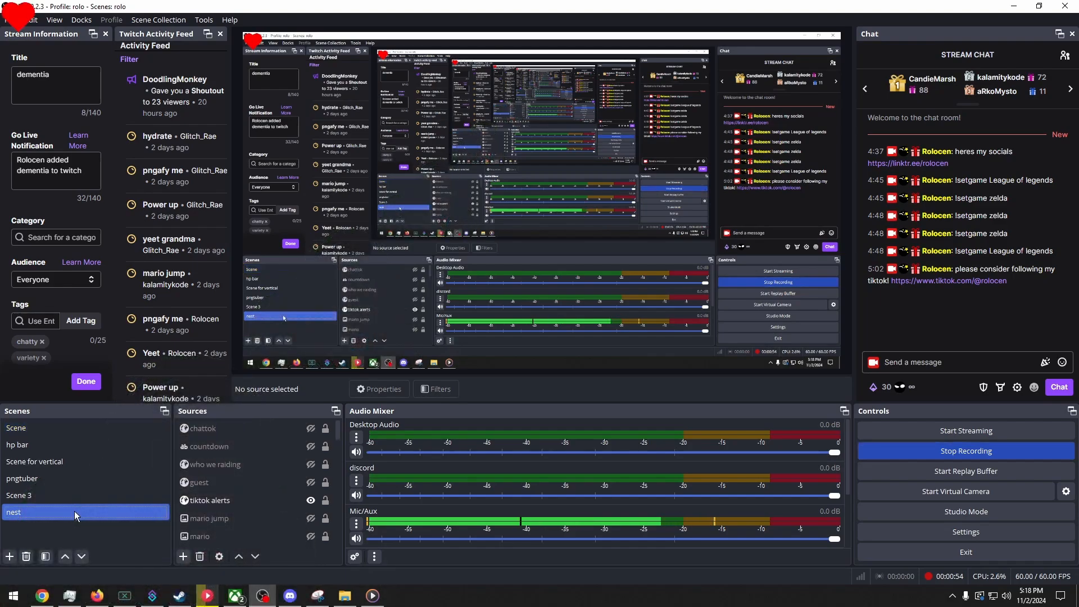
pyautogui.click(182, 556)
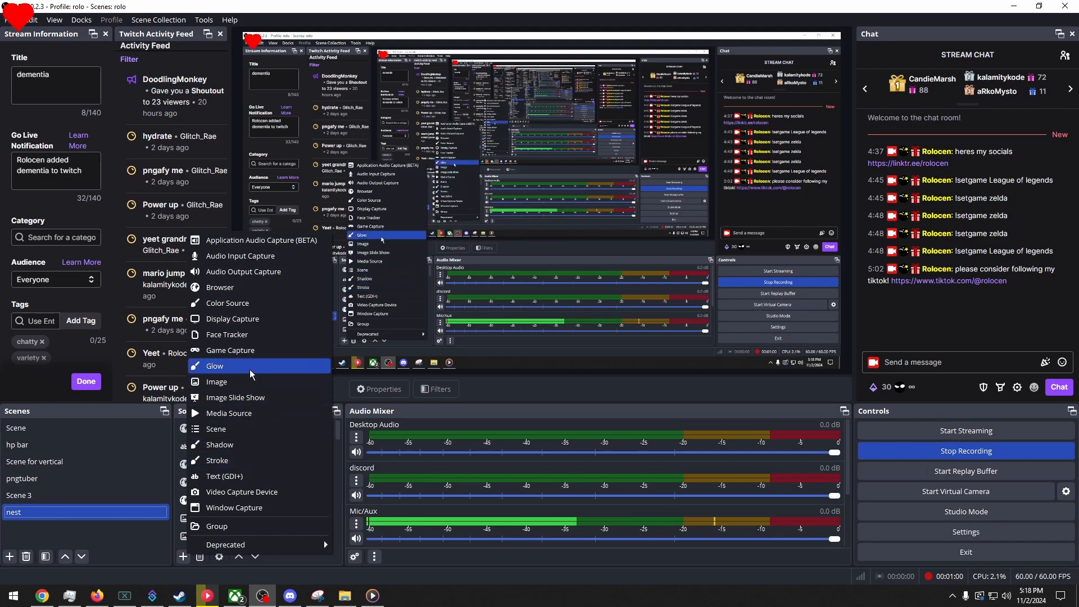
pyautogui.click(224, 476)
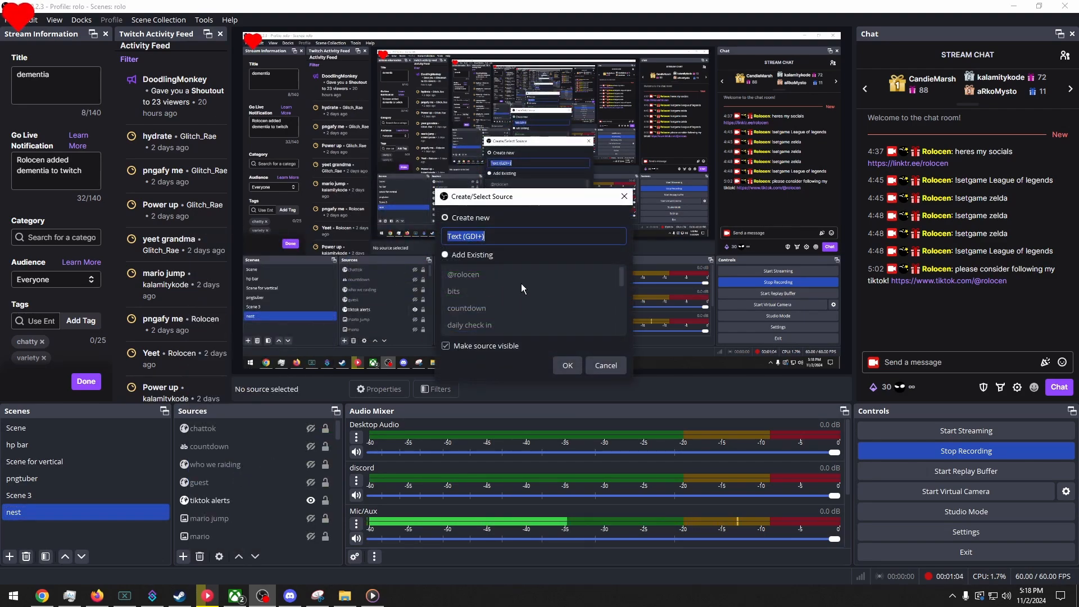
pyautogui.write('gamename')
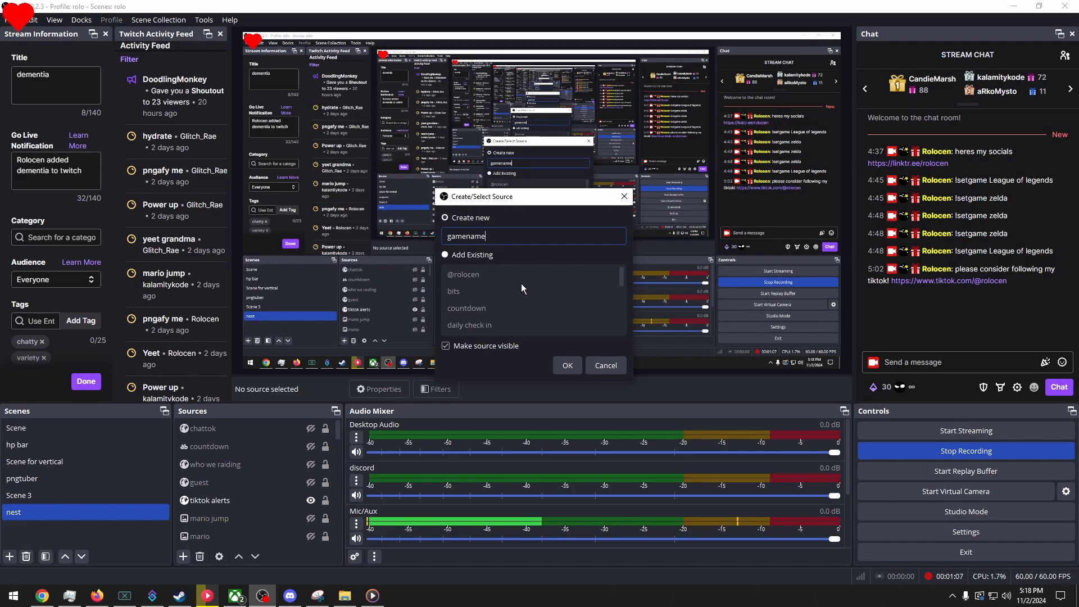
pyautogui.click(565, 365)
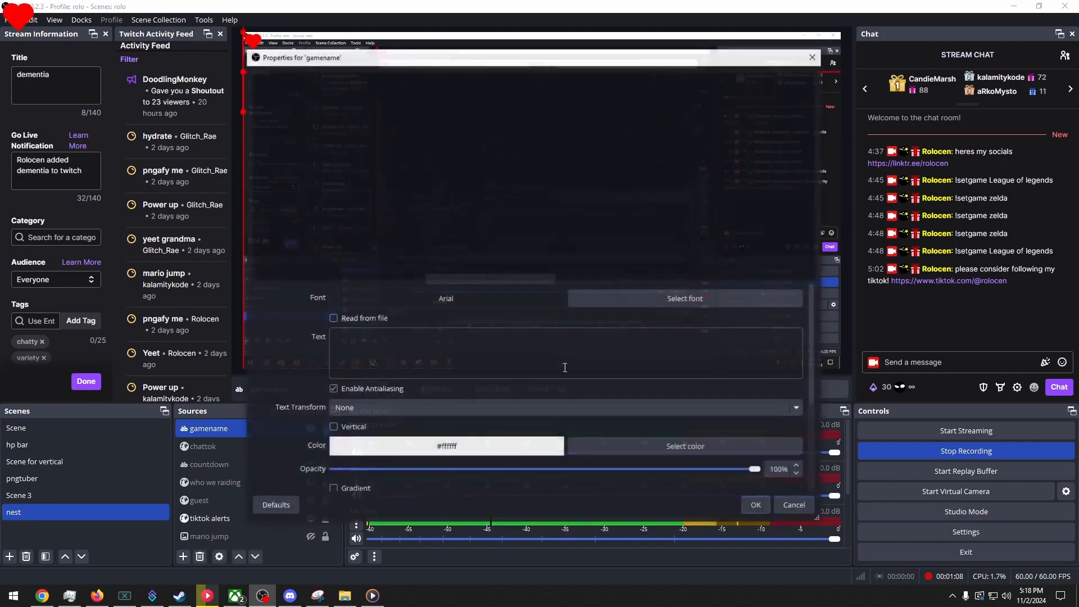
pyautogui.click(757, 505)
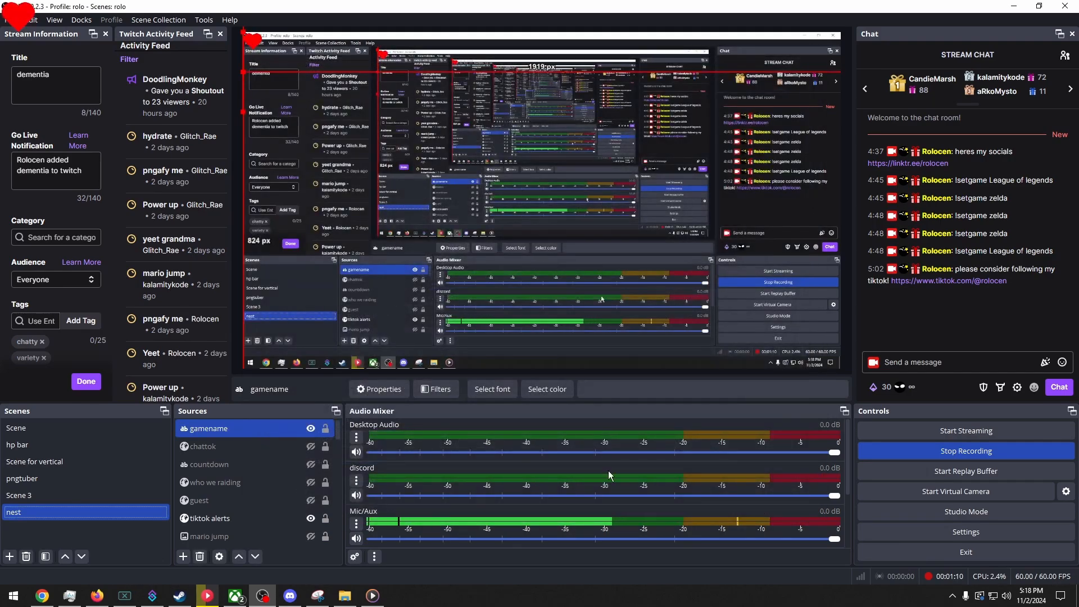
# - Add a new Browser source named gameboxart to the nest scene and accept its properties
pyautogui.click(183, 557)
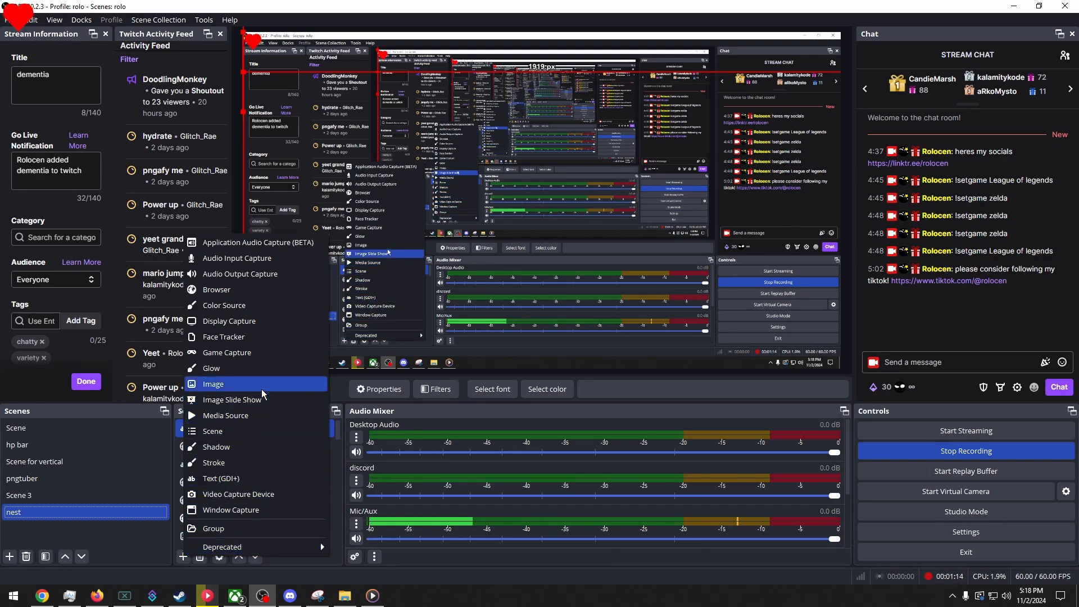
pyautogui.click(225, 290)
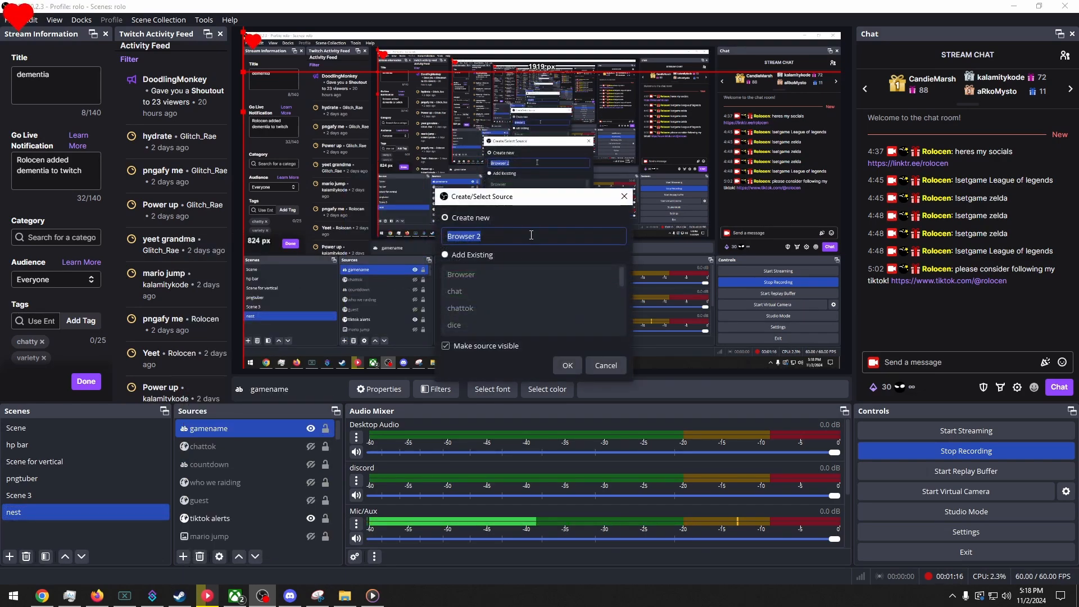
pyautogui.write('game')
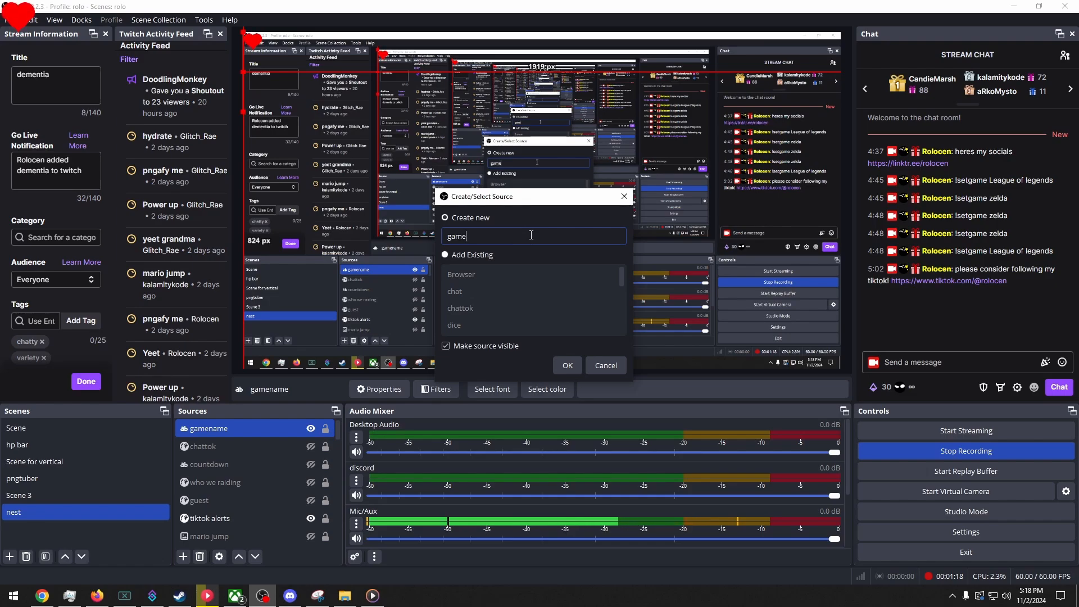
pyautogui.write('boxart')
pyautogui.click(565, 366)
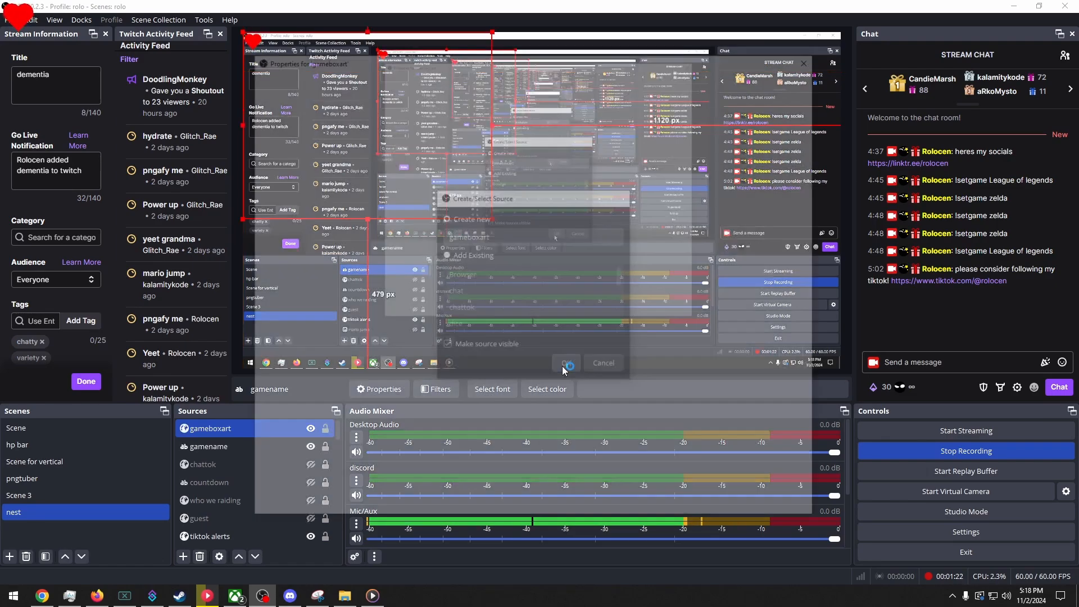
pyautogui.click(758, 506)
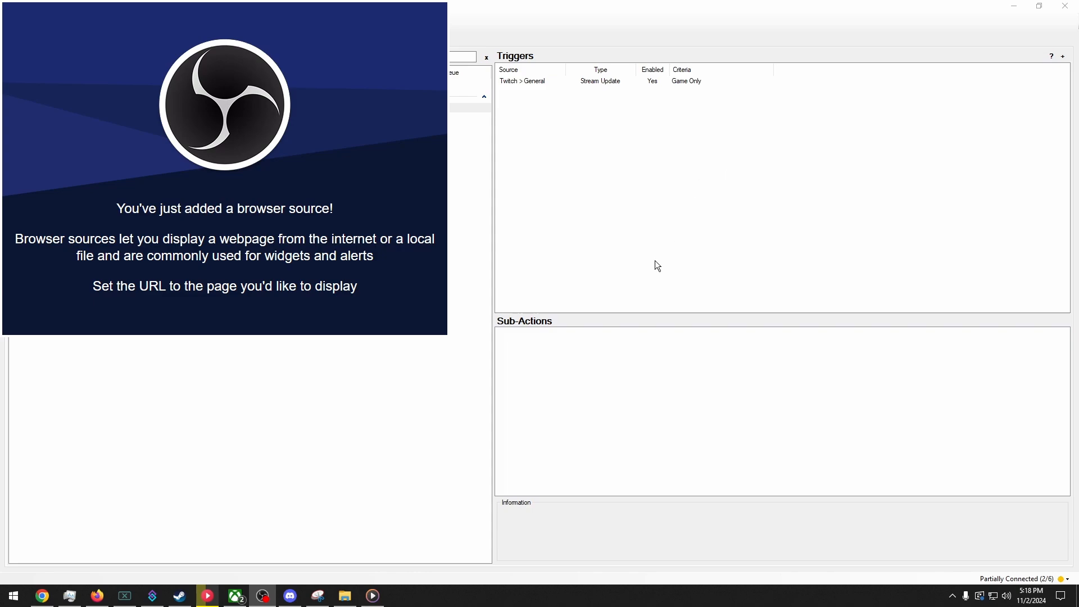
# - Create an OBS Set GDI Text sub-action that targets the gamename source in the nest scene
pyautogui.rightClick(578, 345)
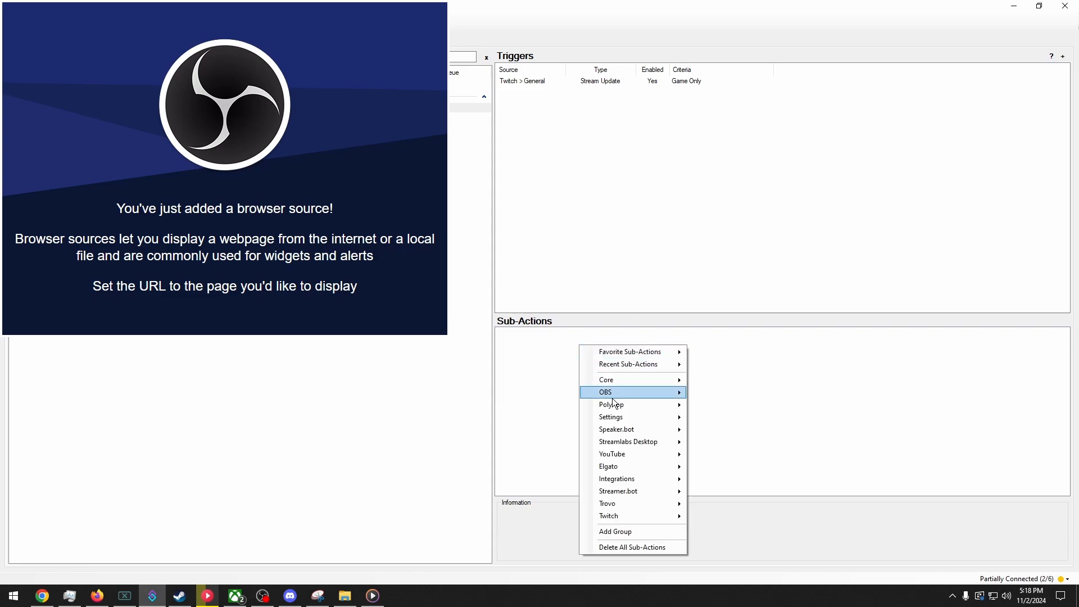
pyautogui.moveTo(622, 394)
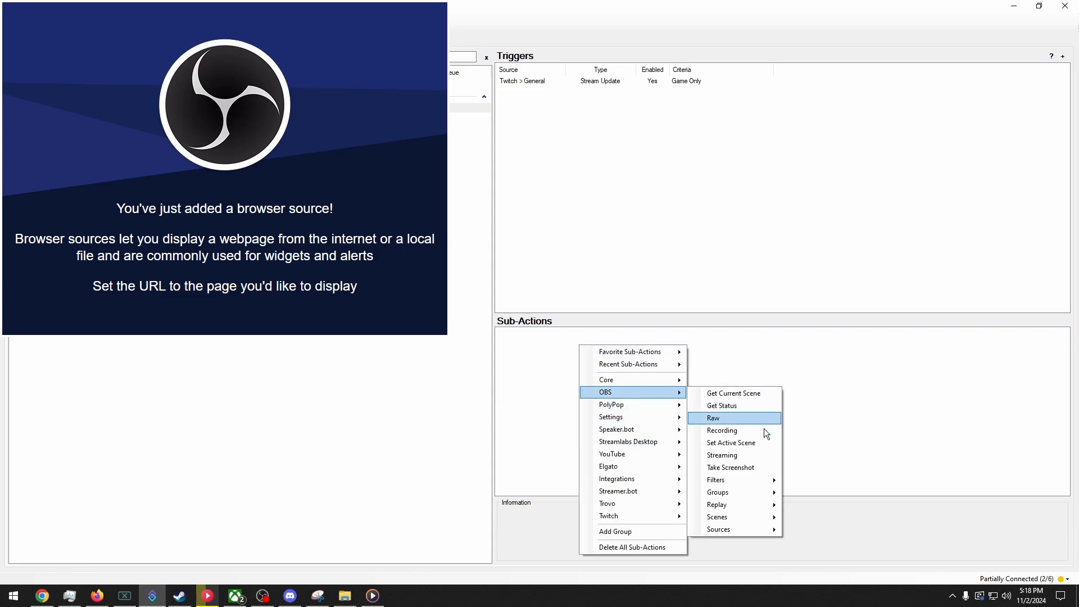
pyautogui.moveTo(741, 526)
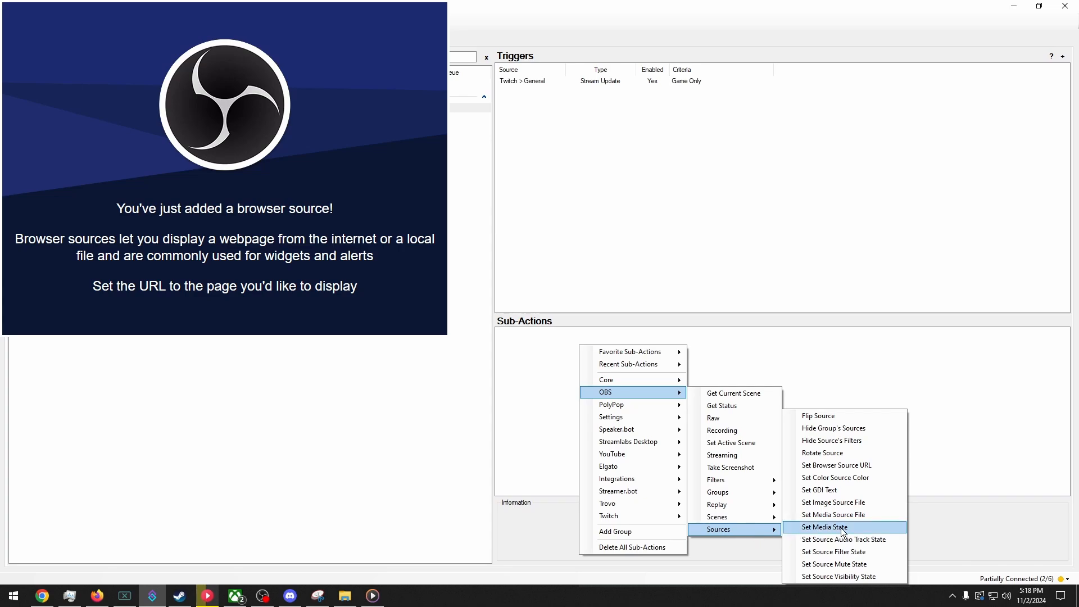
pyautogui.click(805, 491)
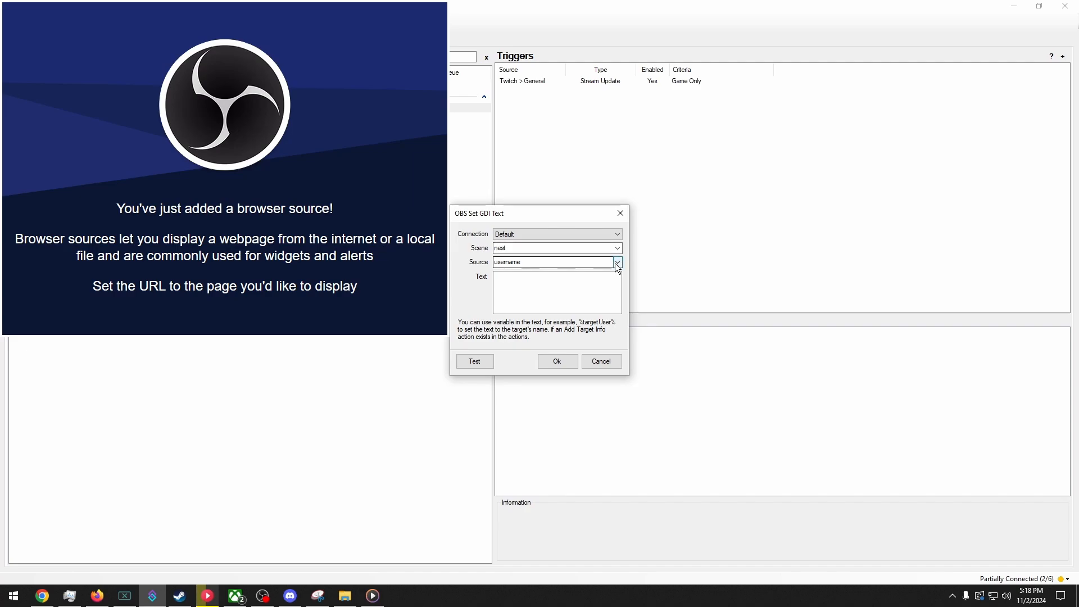
pyautogui.click(617, 263)
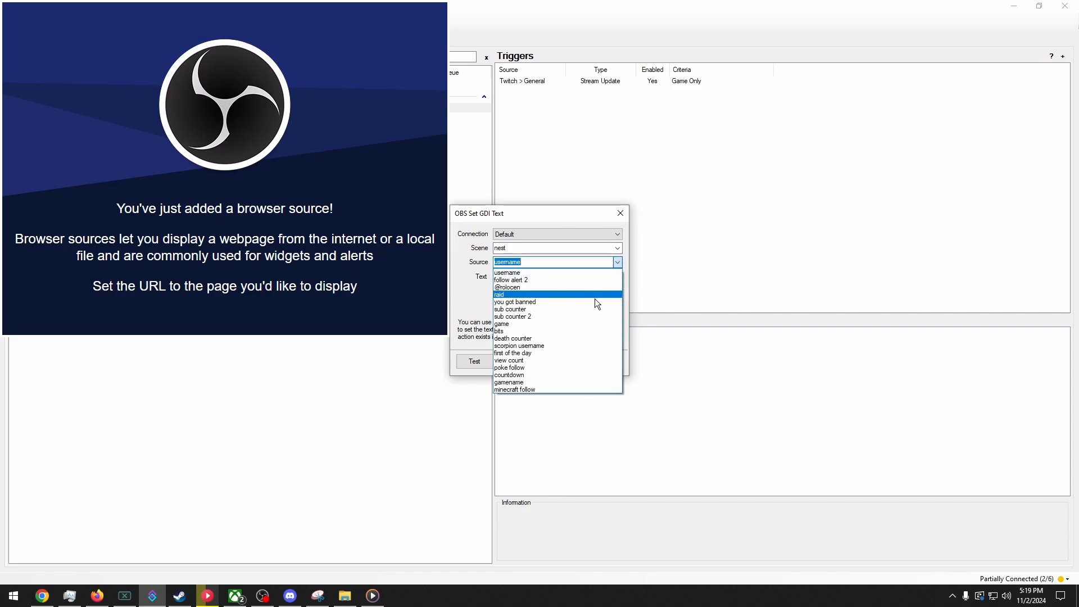
pyautogui.click(559, 382)
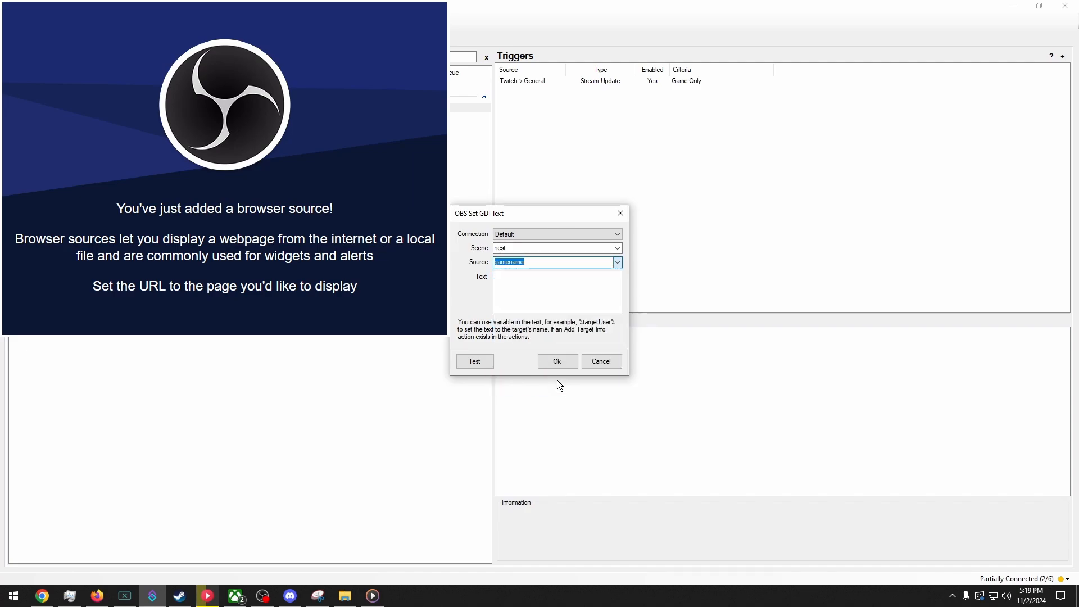
# - Set the sub-action's text to the variable %gameName% and save it
pyautogui.click(542, 289)
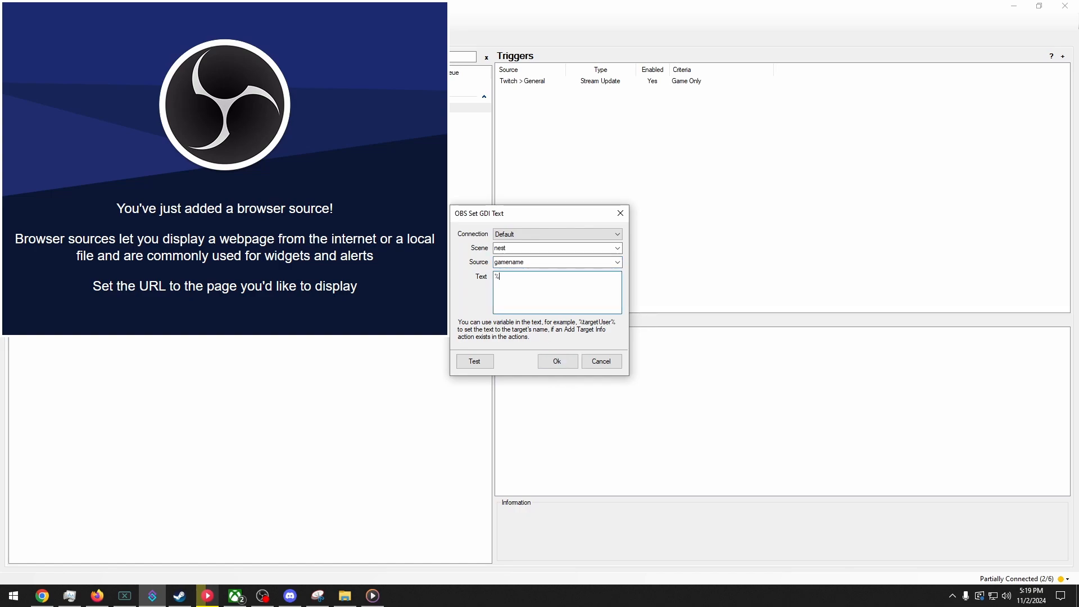
pyautogui.write('%Game')
pyautogui.write('ga')
pyautogui.write('meName%')
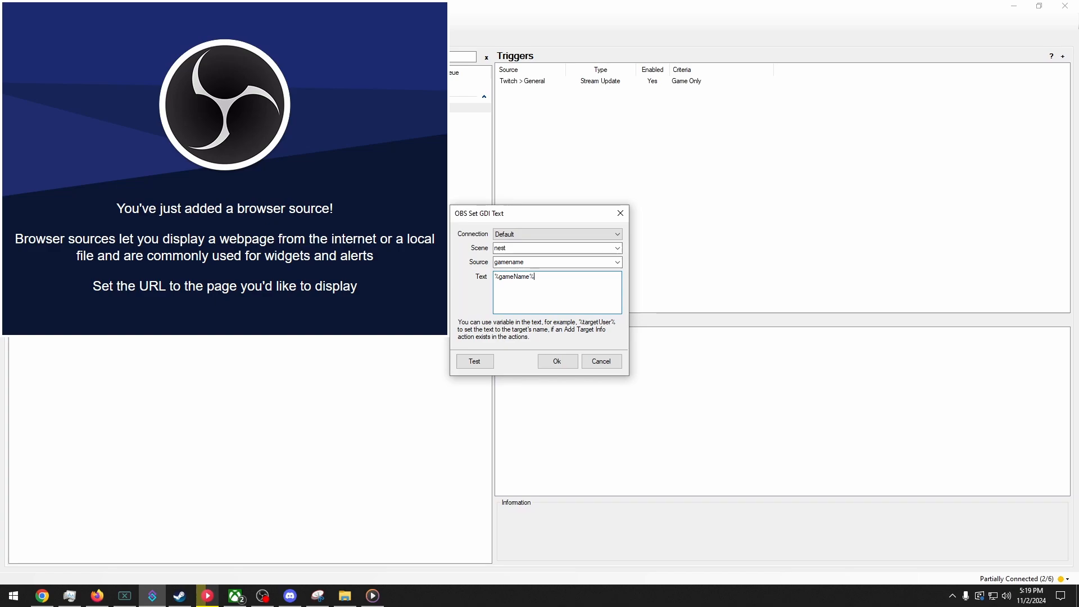
pyautogui.click(554, 362)
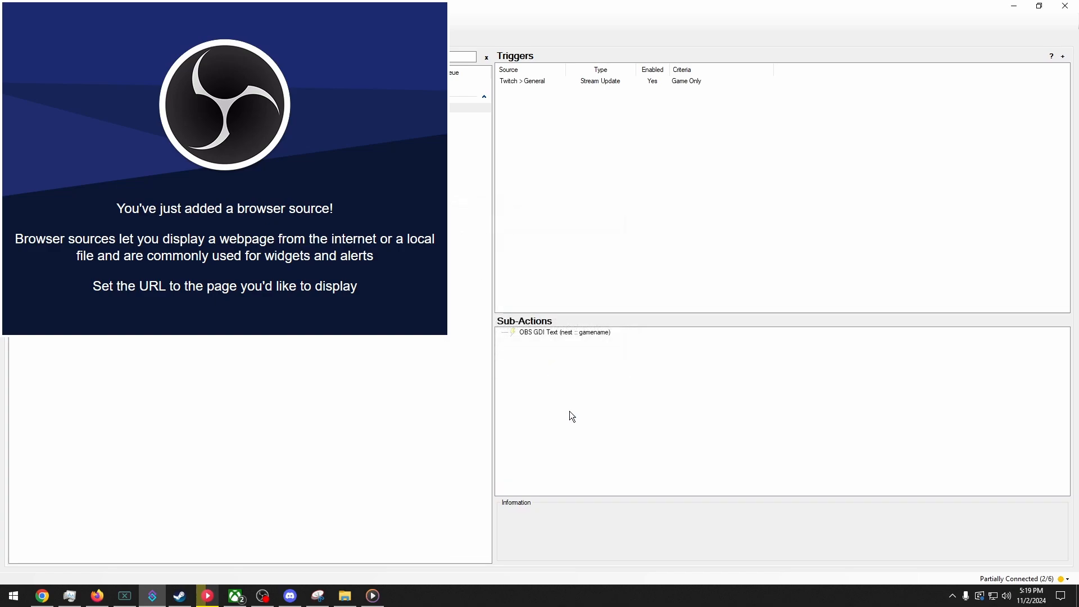
# - Create an OBS Set Browser Source URL sub-action that targets the gameboxart source in the nest scene
pyautogui.rightClick(532, 352)
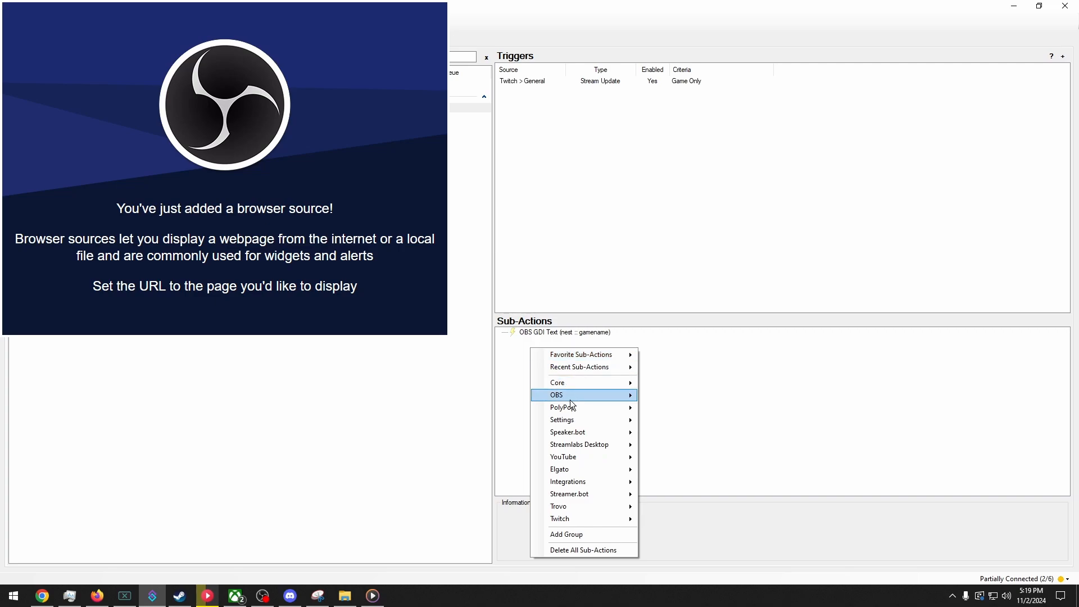
pyautogui.moveTo(574, 393)
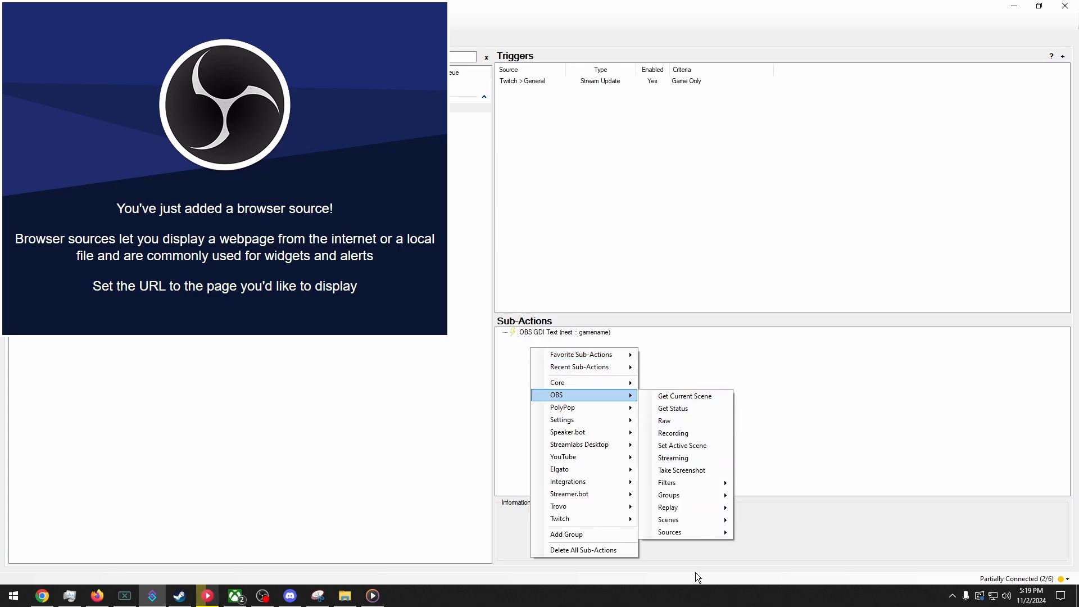
pyautogui.moveTo(696, 533)
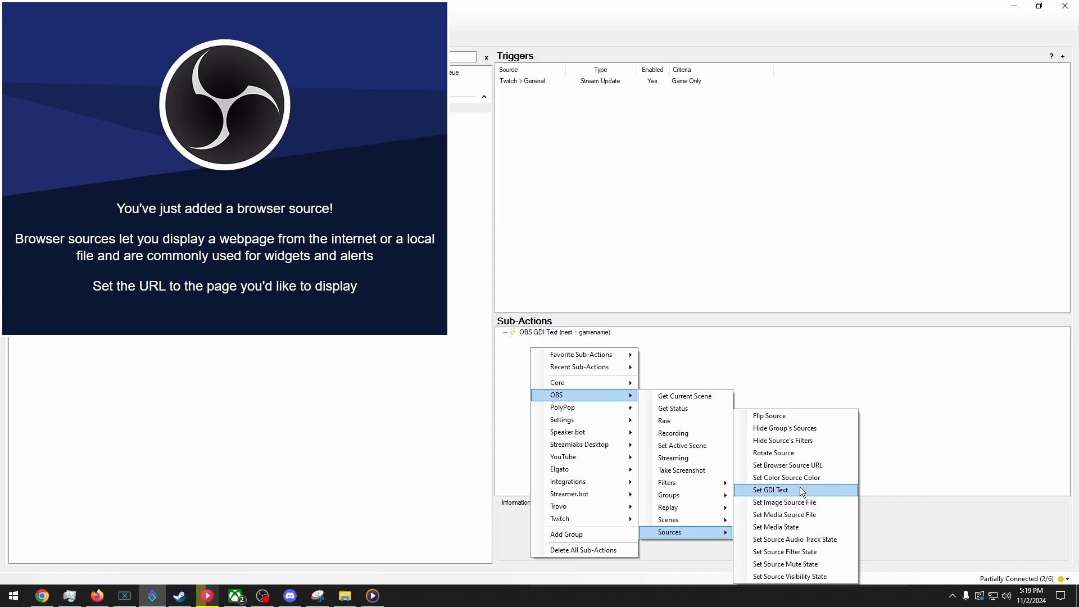
pyautogui.click(801, 466)
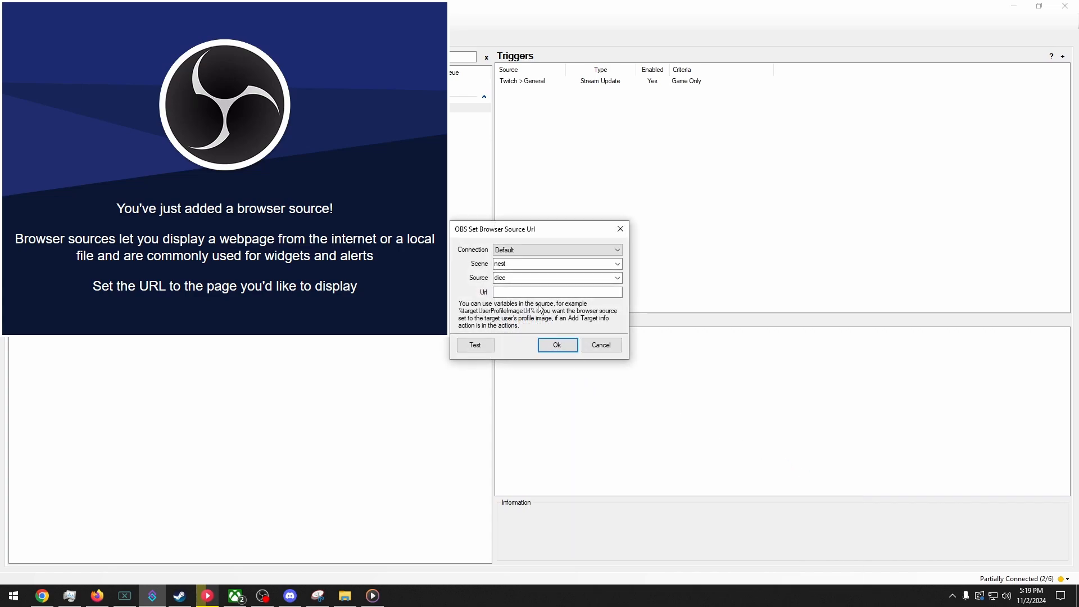
pyautogui.click(617, 278)
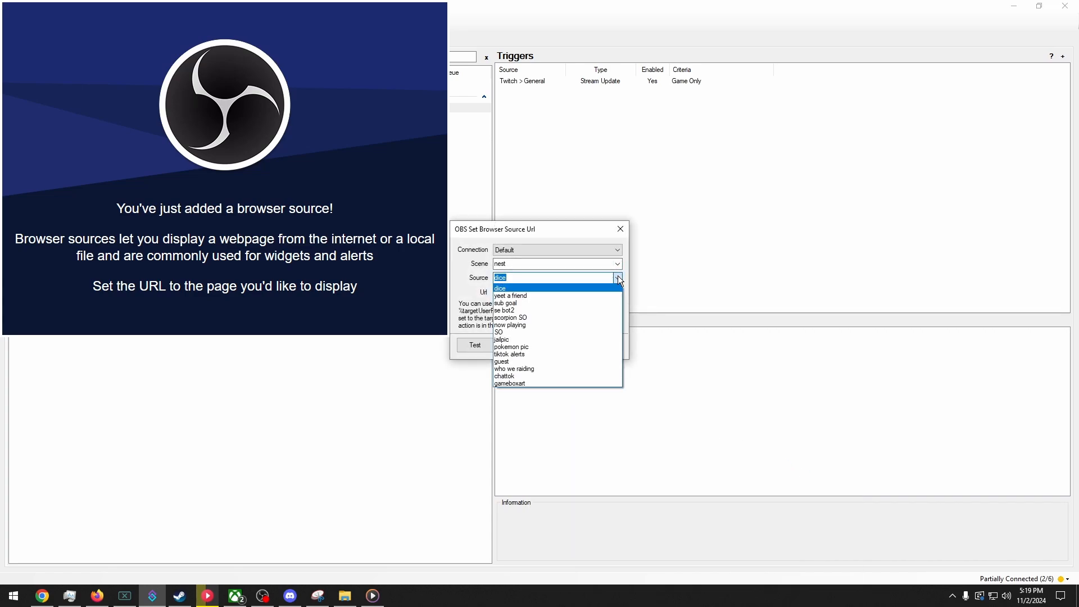
pyautogui.click(536, 382)
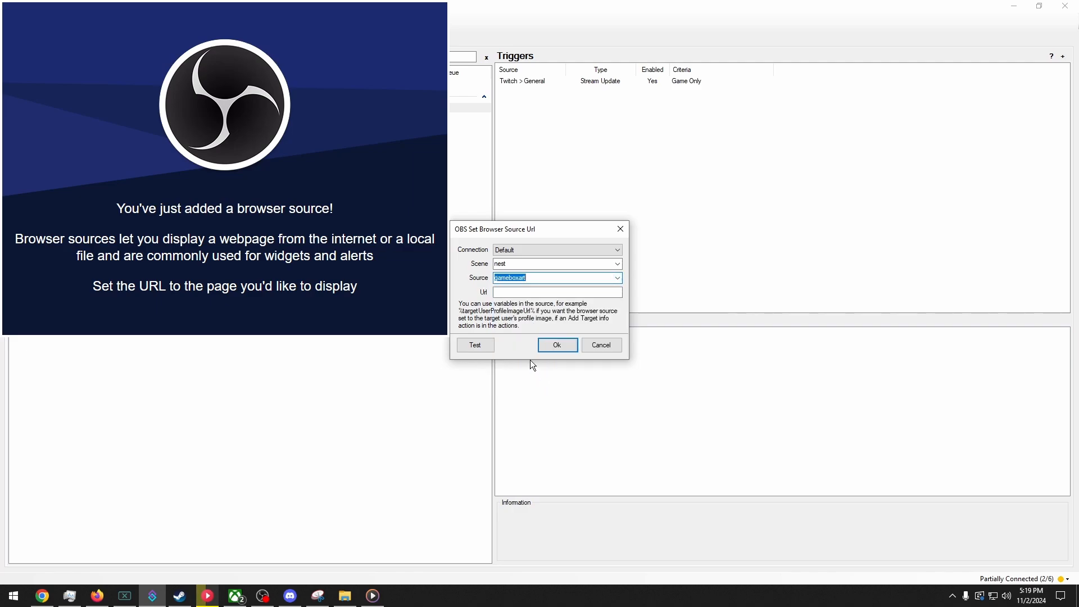
# - Set the sub-action's URL to %gameBoxArt%, save it, and test the Twitch Stream Update trigger
pyautogui.click(519, 292)
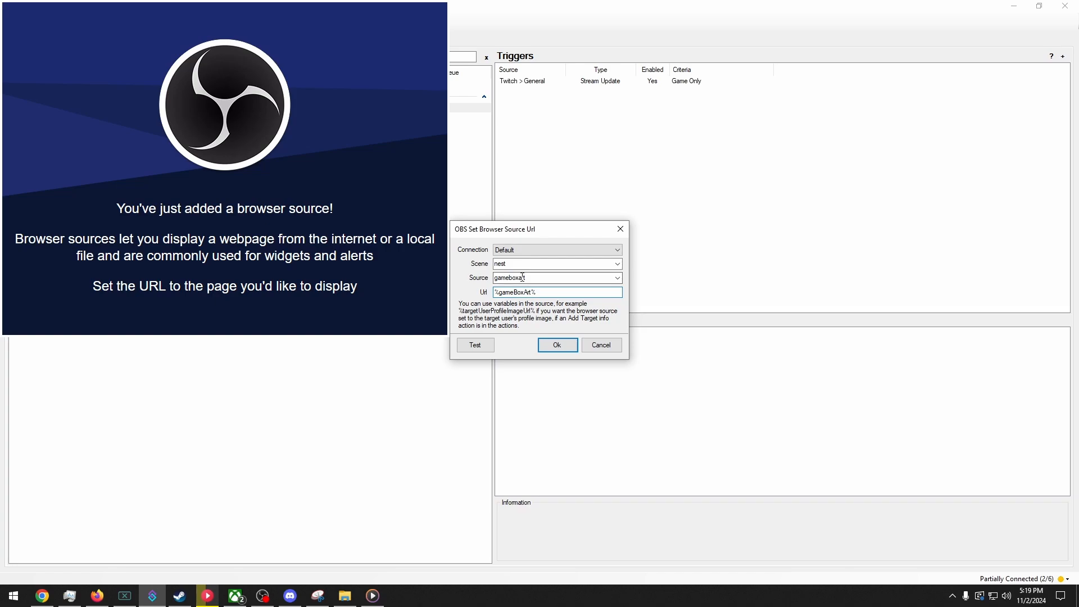
pyautogui.click(560, 345)
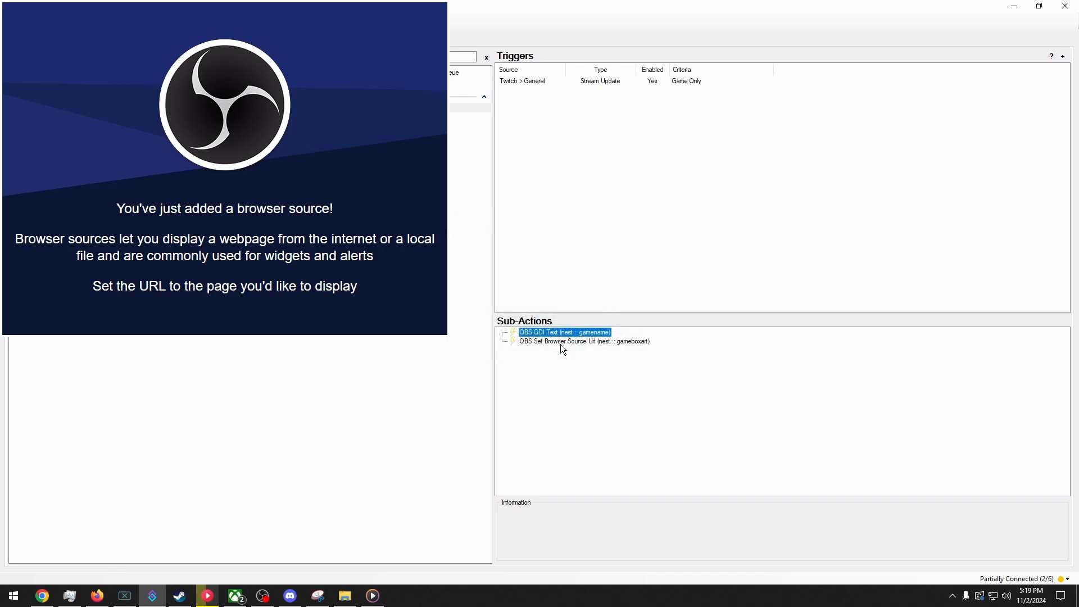
pyautogui.rightClick(637, 82)
pyautogui.click(659, 89)
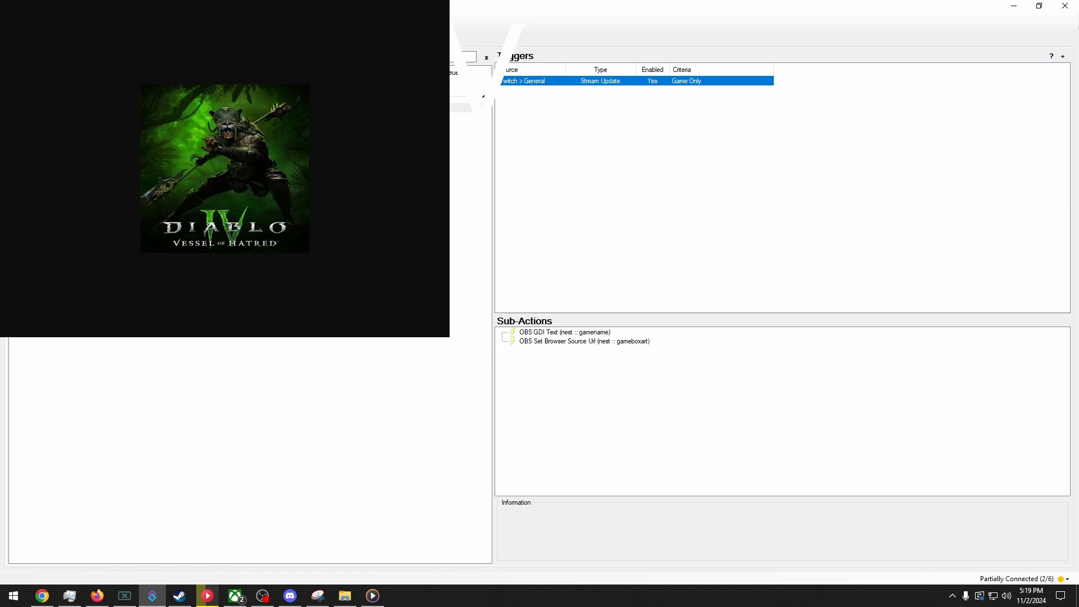
# - Switch to OBS, crop the gameboxart source on all four sides around the cover art, and place it along the canvas's lower edge
pyautogui.moveTo(0, 360); pyautogui.dragTo(556, 1)
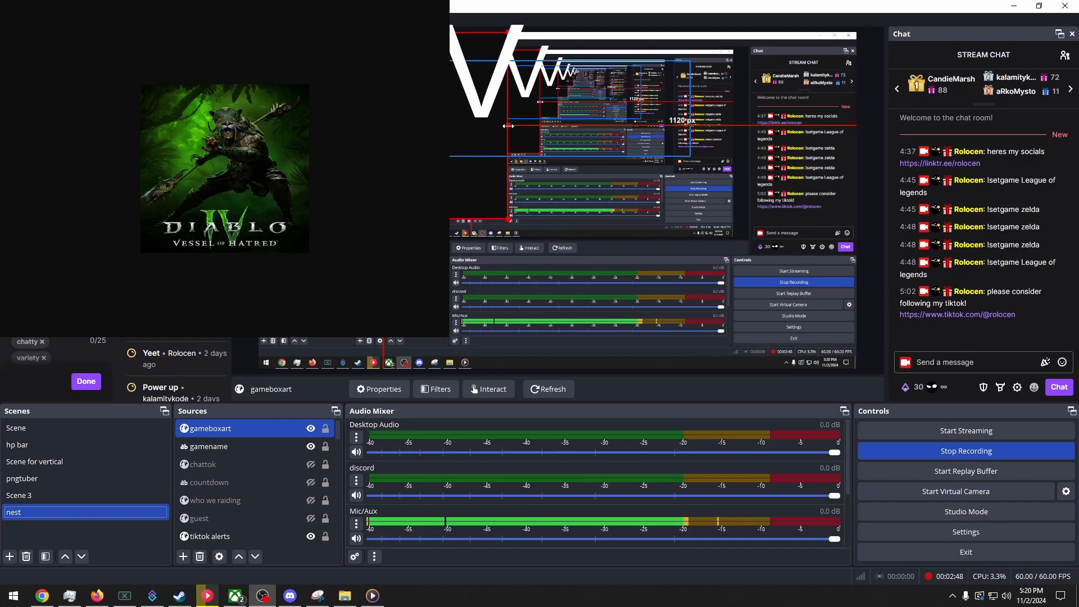
pyautogui.moveTo(507, 126); pyautogui.dragTo(433, 136)
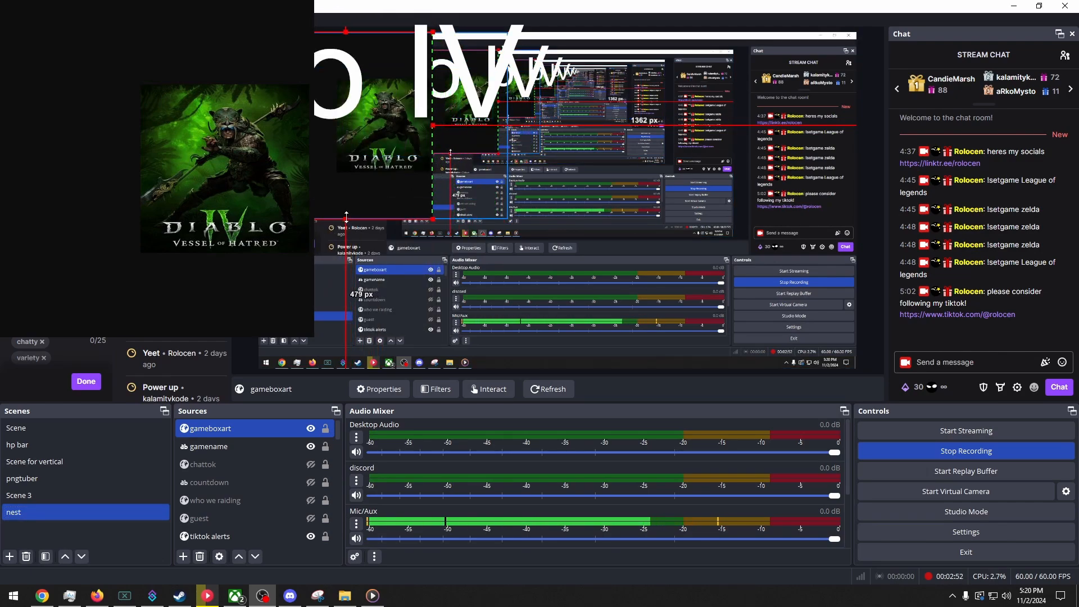
pyautogui.moveTo(346, 219); pyautogui.dragTo(344, 174)
pyautogui.moveTo(258, 112); pyautogui.dragTo(334, 120)
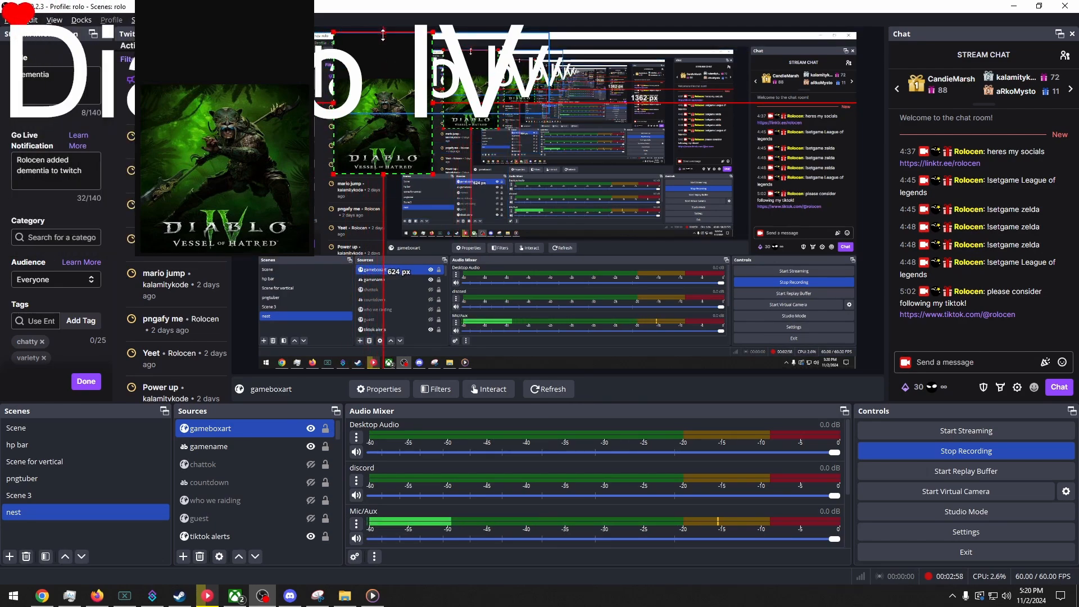
pyautogui.moveTo(384, 34); pyautogui.dragTo(599, 318)
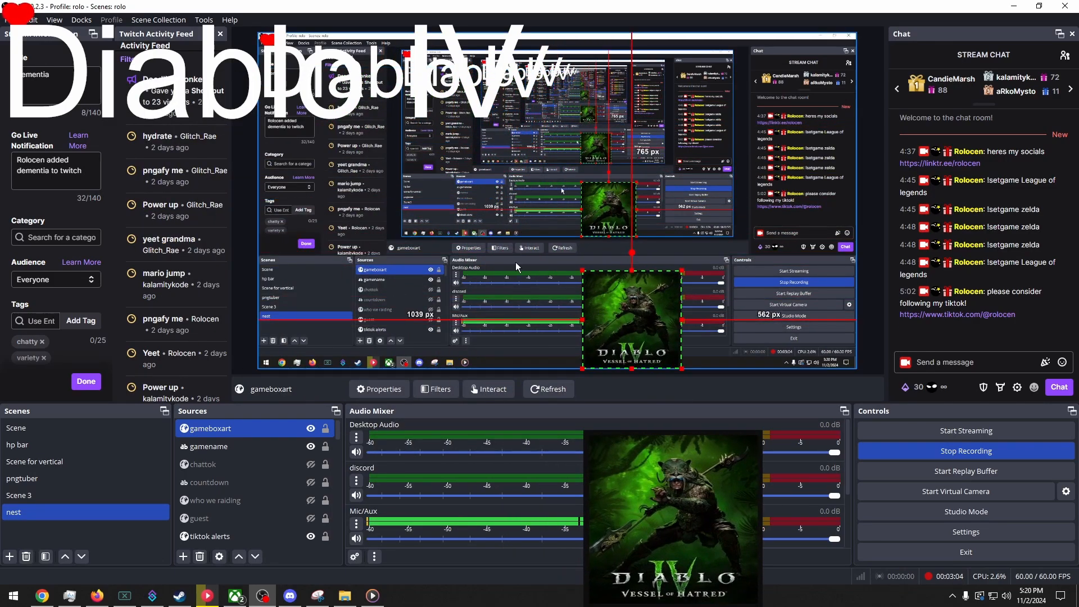
# - Shrink the gamename text, place it beside the box art at the canvas's lower edge, and switch back to Streamer.bot
pyautogui.moveTo(336, 79); pyautogui.dragTo(395, 162)
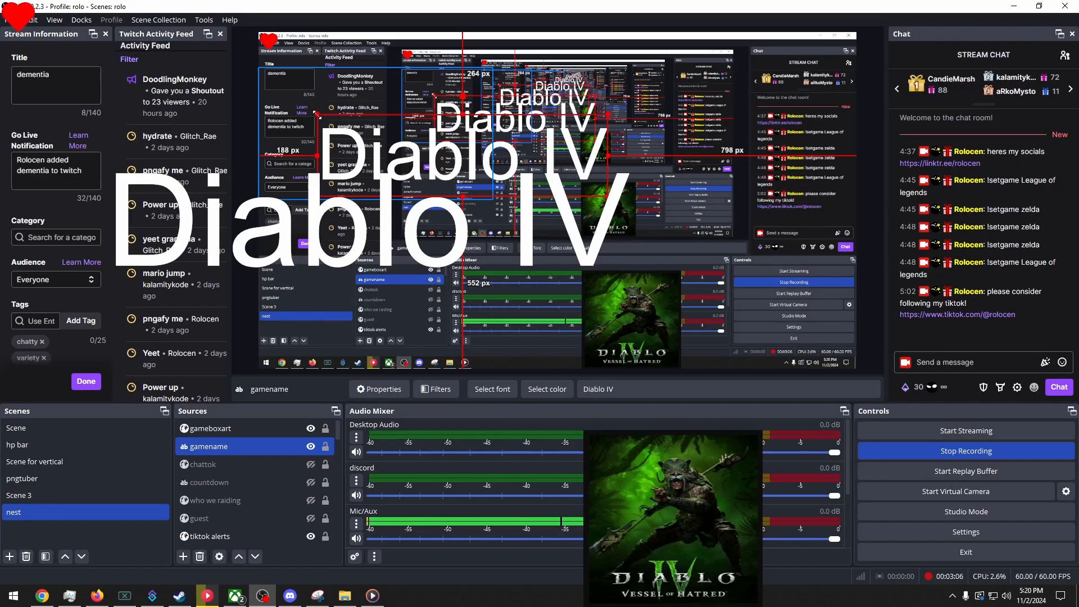
pyautogui.moveTo(317, 116); pyautogui.dragTo(720, 358)
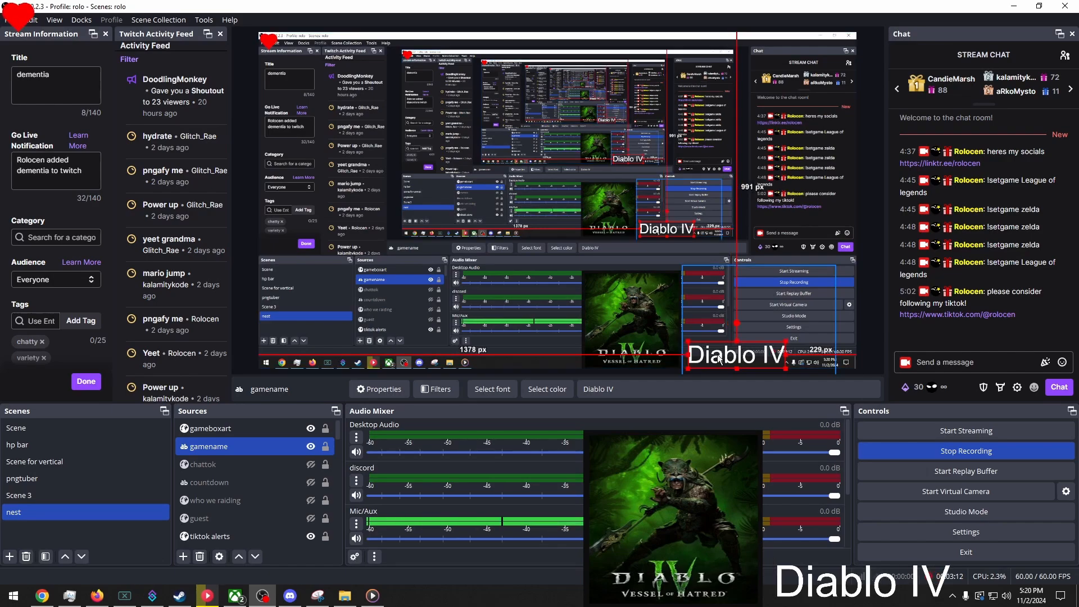
pyautogui.hotkey('alt', 'Tab')
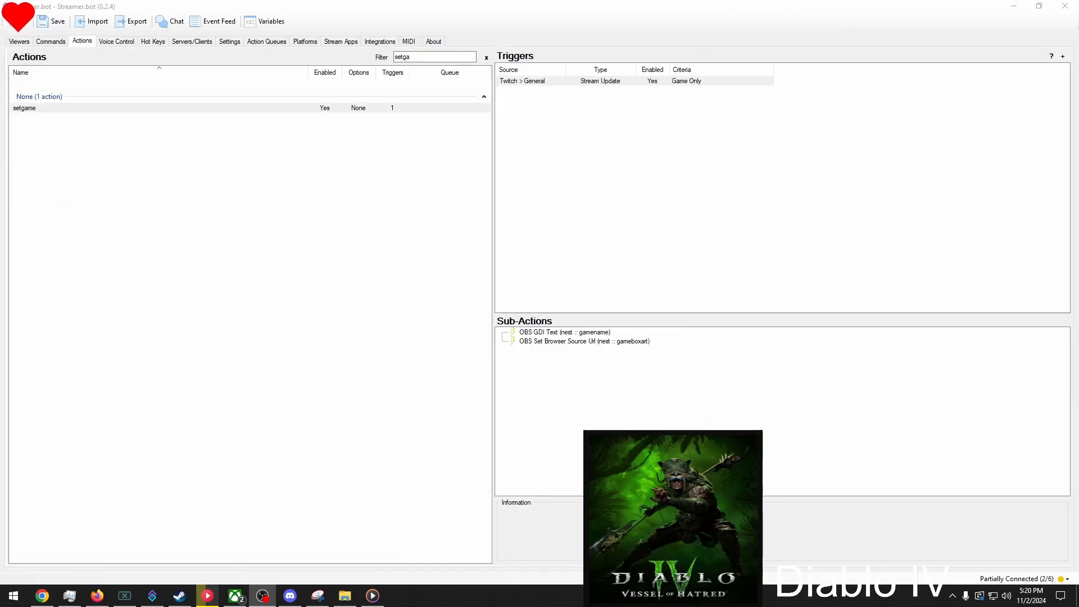
pyautogui.rightClick(192, 164)
pyautogui.click(224, 169)
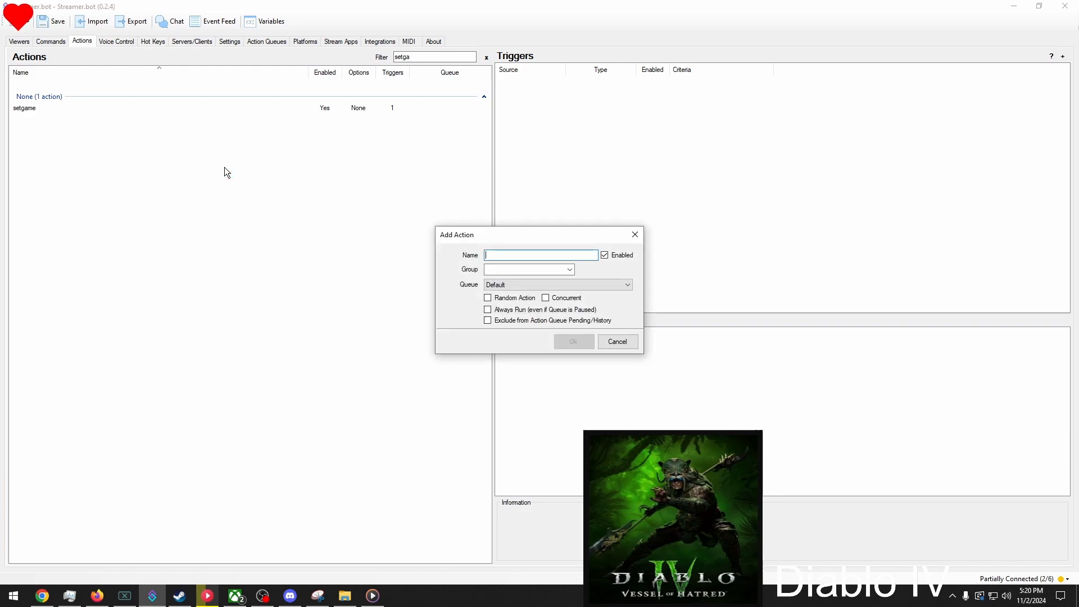
pyautogui.click(617, 341)
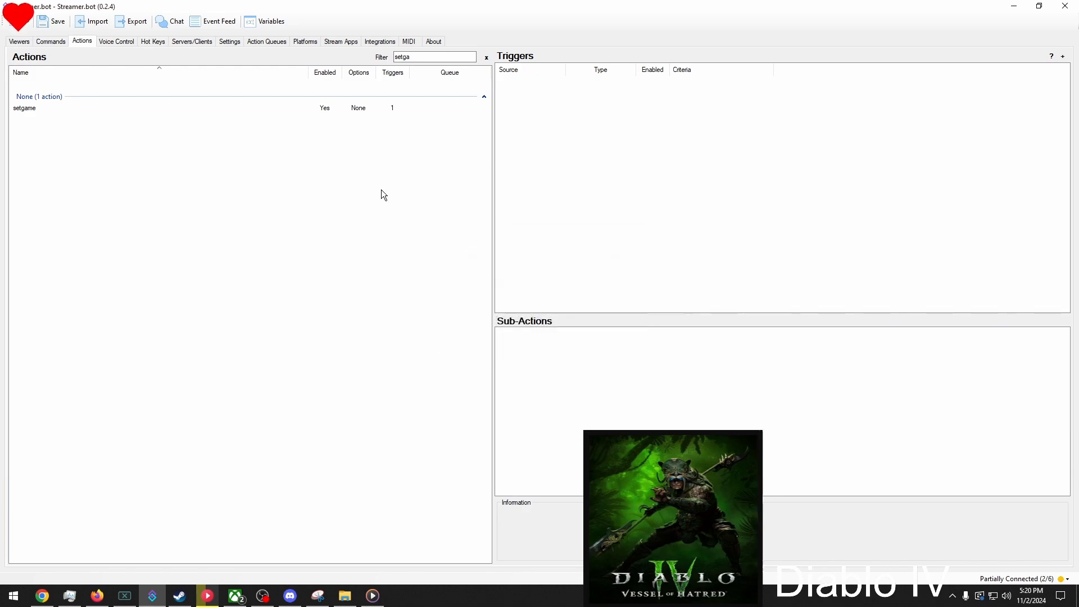
# - Duplicate the setgame action
pyautogui.click(215, 112)
pyautogui.rightClick(214, 107)
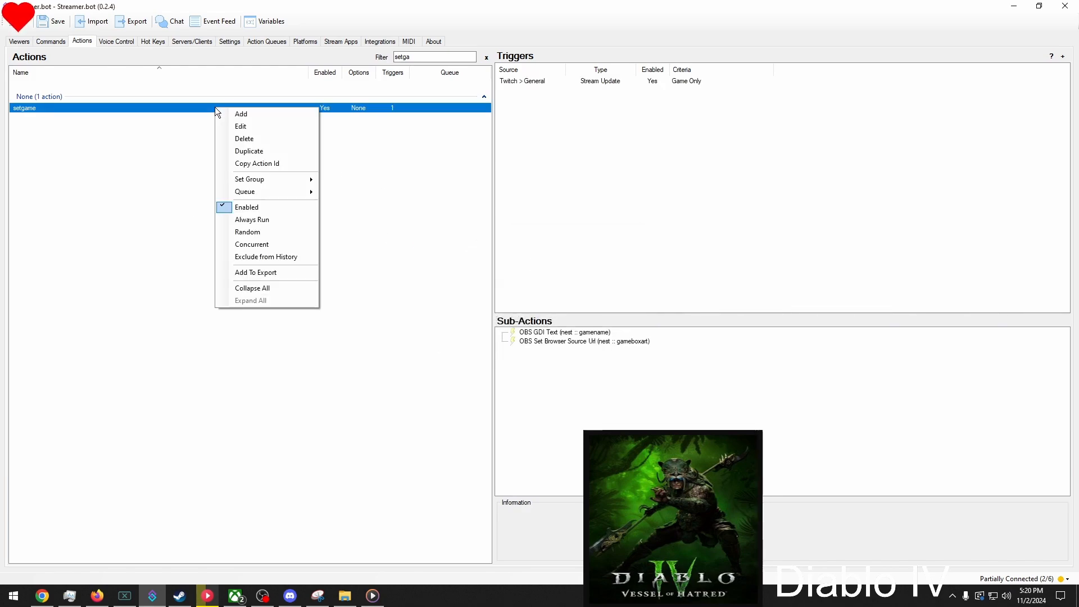
pyautogui.click(242, 152)
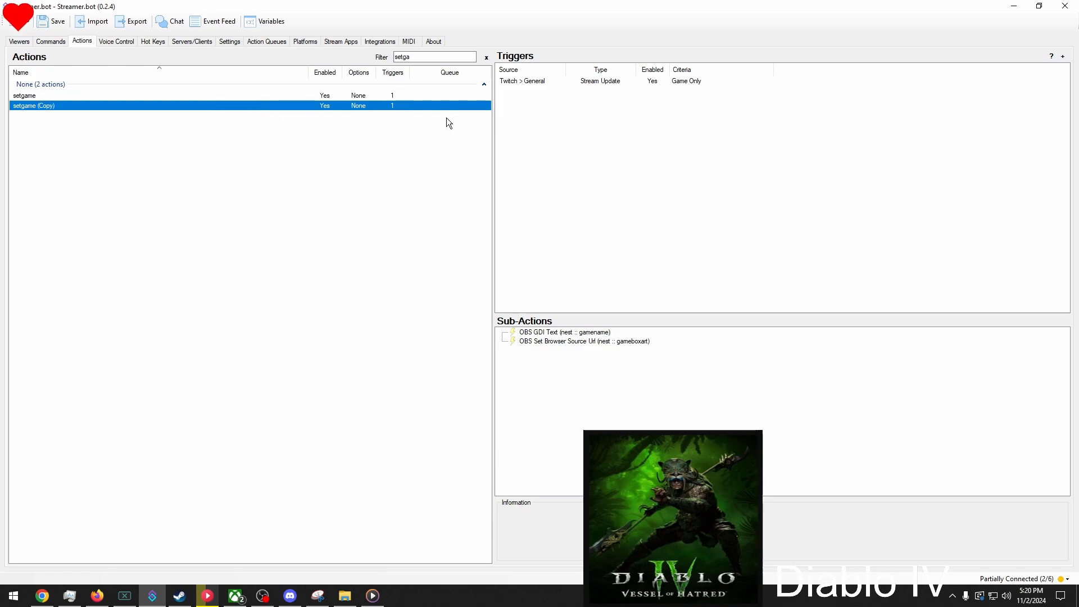
# - Add a Command Triggered trigger to the copied setgame action, using a new command named setgame with the chat command !setgame
pyautogui.rightClick(587, 116)
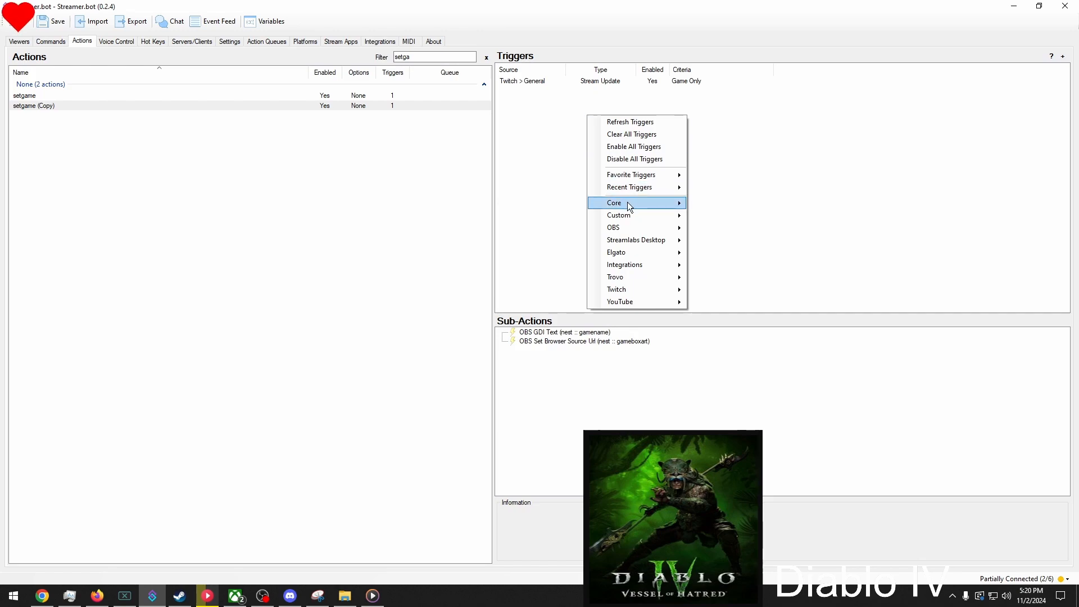
pyautogui.moveTo(628, 203)
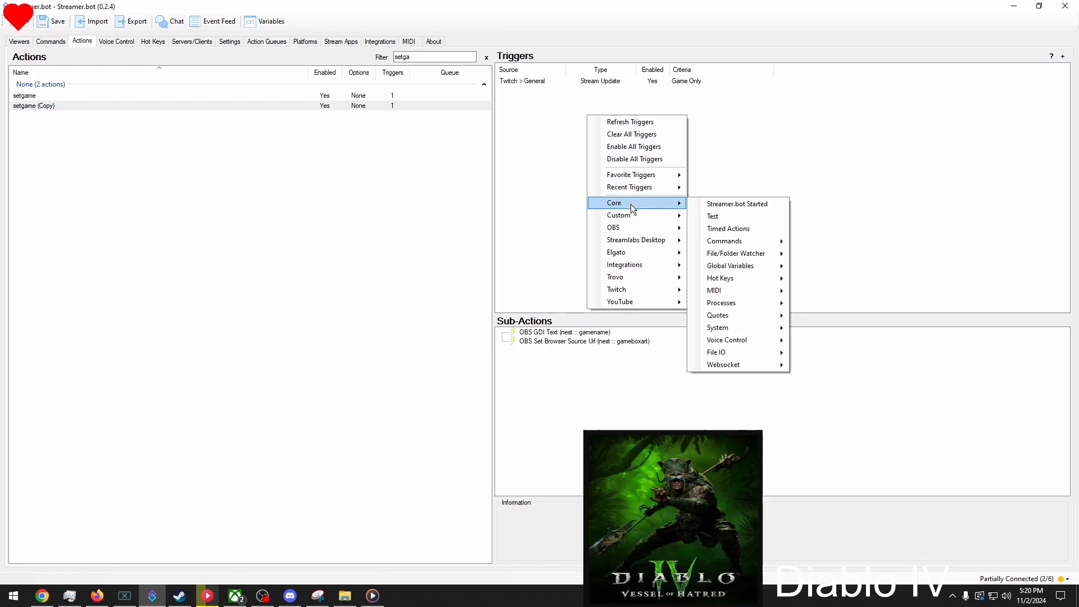
pyautogui.moveTo(751, 241)
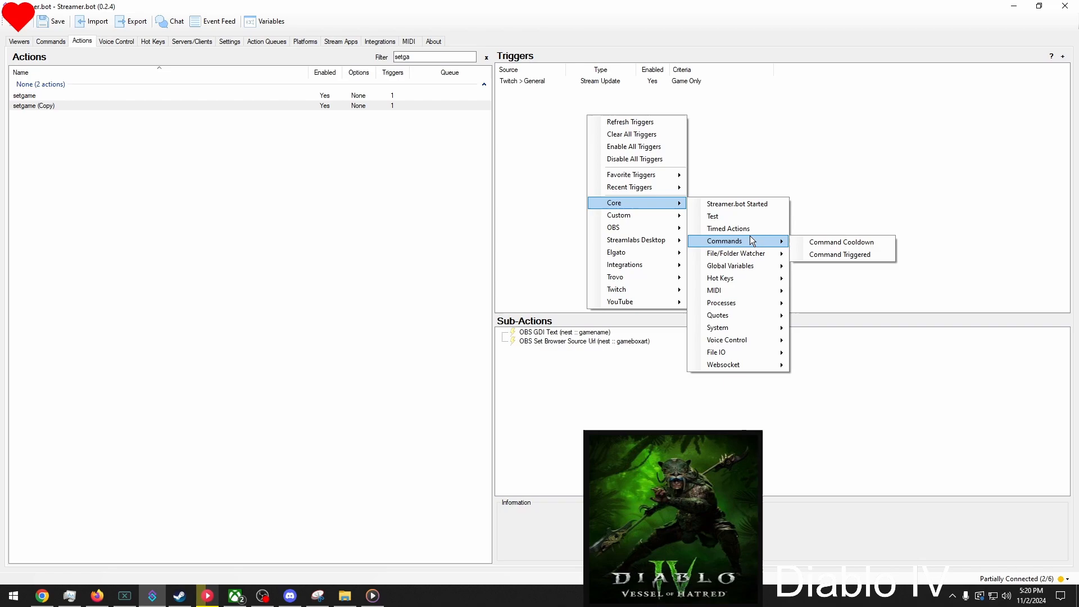
pyautogui.click(843, 253)
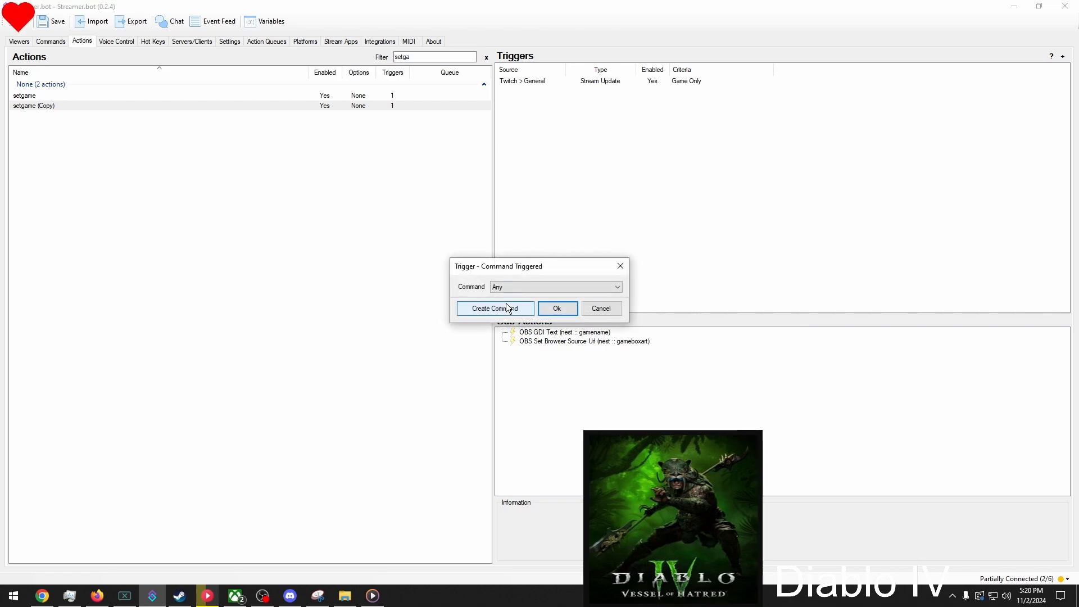
pyautogui.click(506, 303)
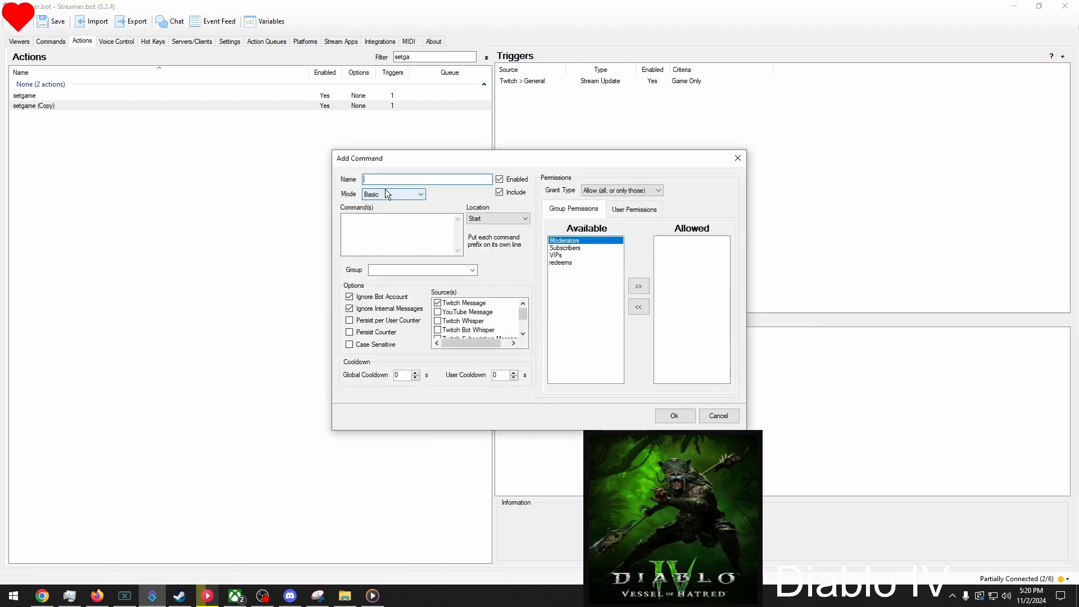
pyautogui.write('setgame')
pyautogui.click(362, 239)
pyautogui.write('!')
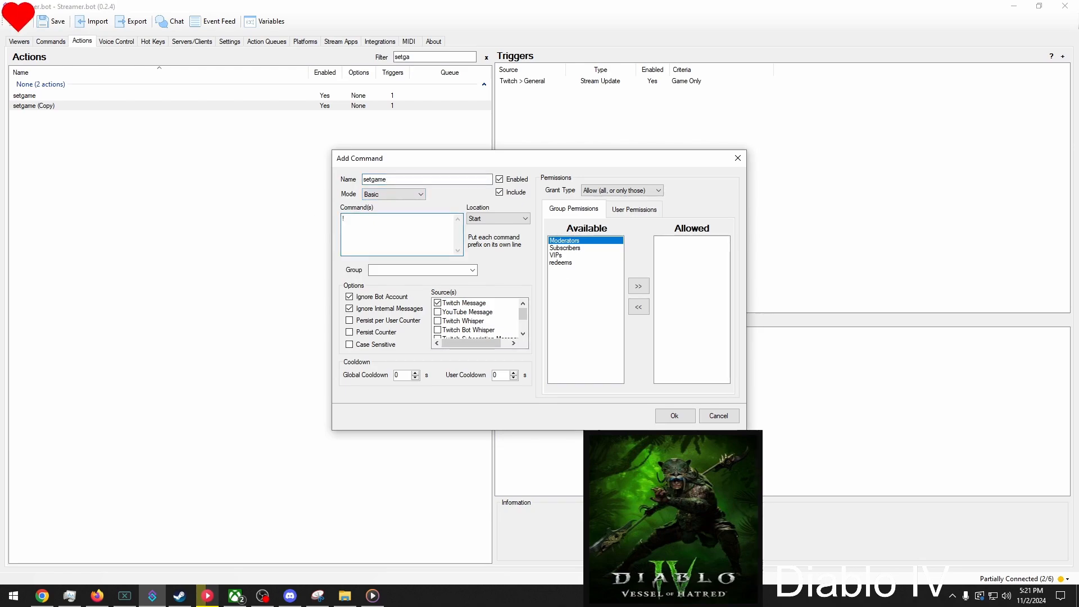
pyautogui.write('setgame')
pyautogui.click(674, 415)
pyautogui.click(562, 307)
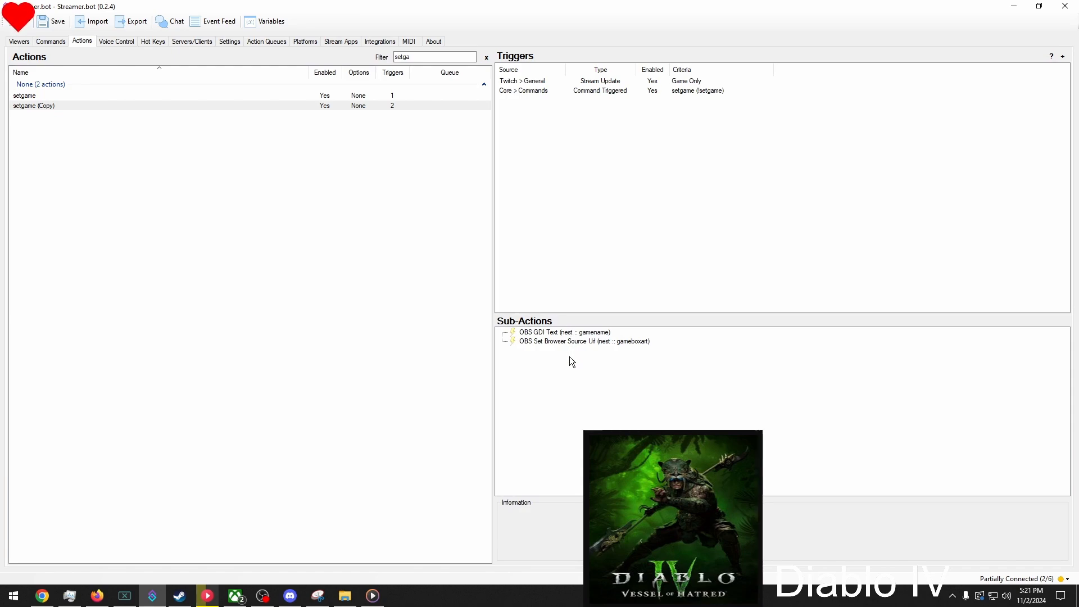
# - Add a Twitch Set Channel Game sub-action with the title %rawInput% to the copied action and select it
pyautogui.rightClick(555, 356)
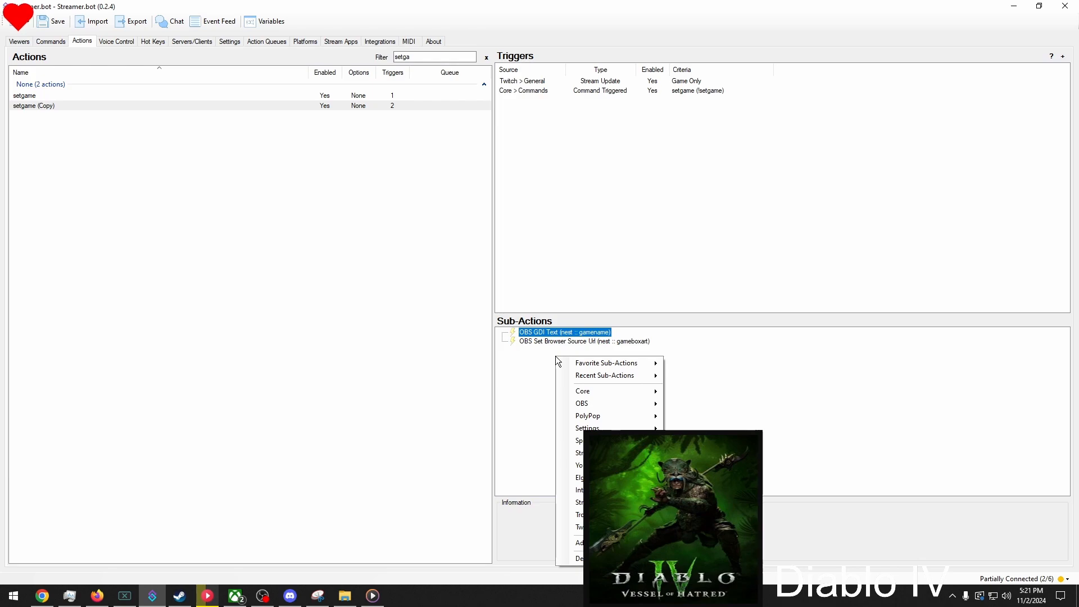
pyautogui.moveTo(595, 526)
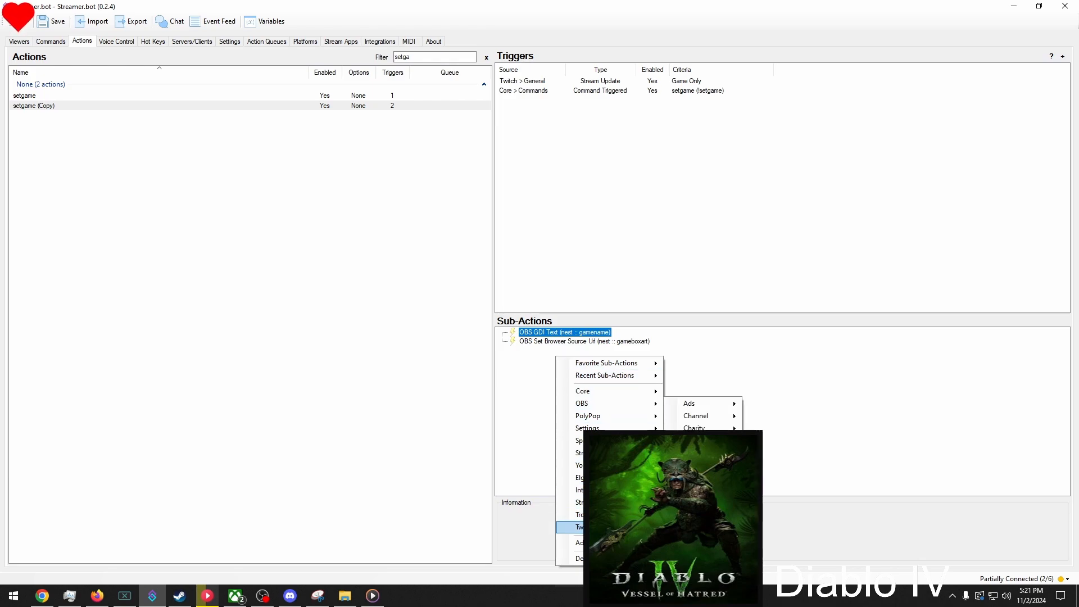
pyautogui.moveTo(697, 428)
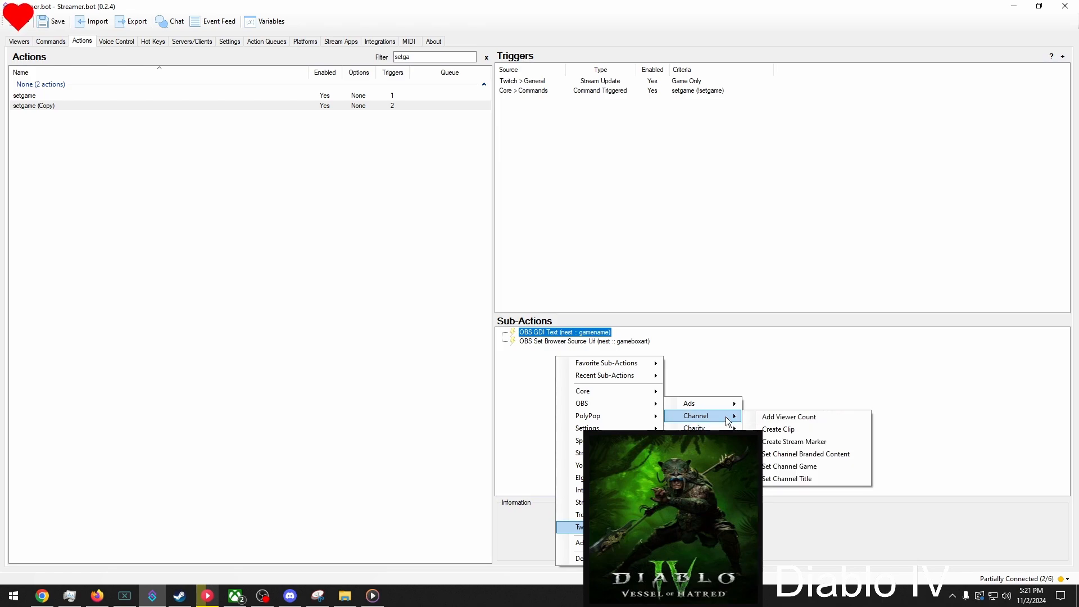
pyautogui.click(814, 466)
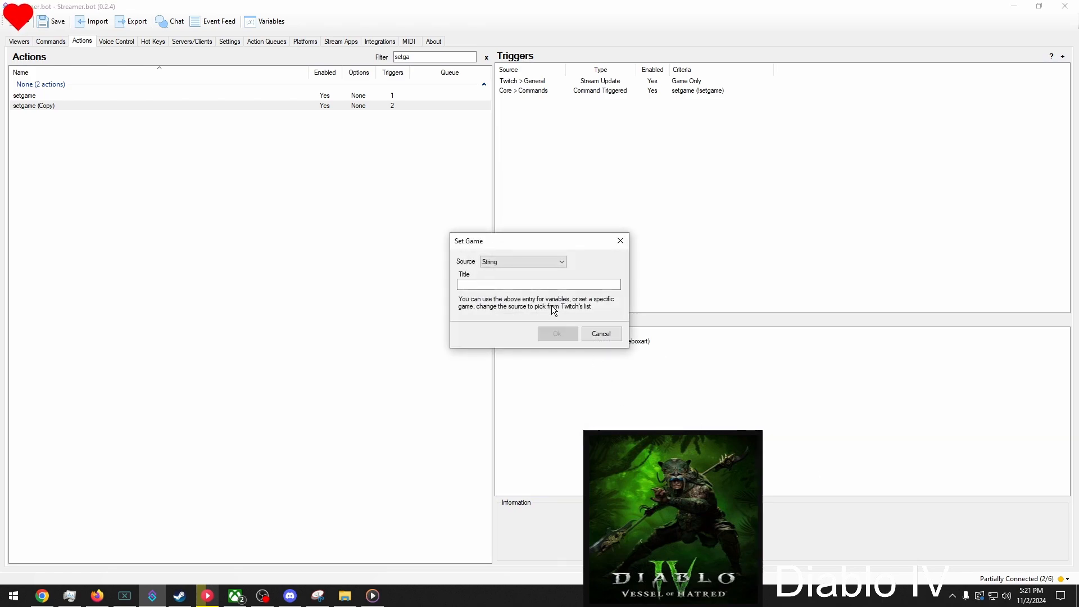
pyautogui.click(509, 282)
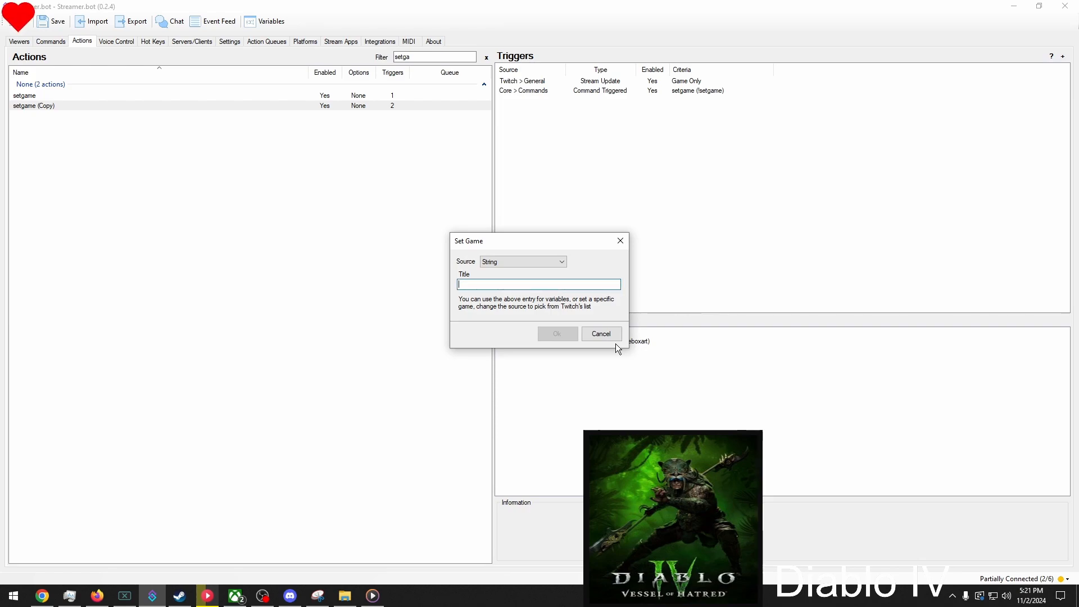
pyautogui.write('%')
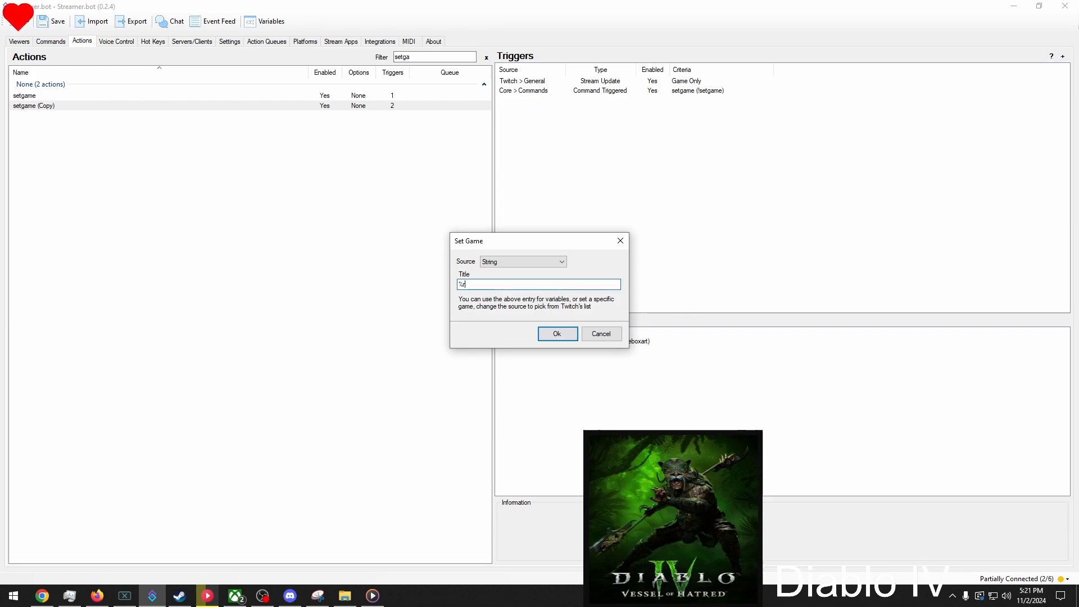
pyautogui.write('rawInput%')
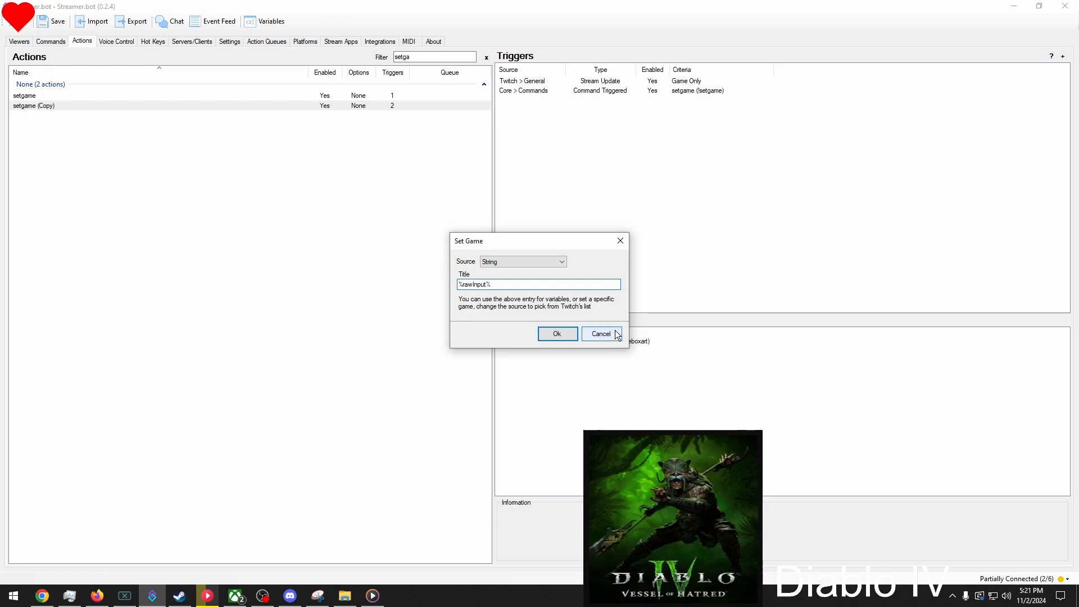
pyautogui.click(557, 333)
pyautogui.click(556, 351)
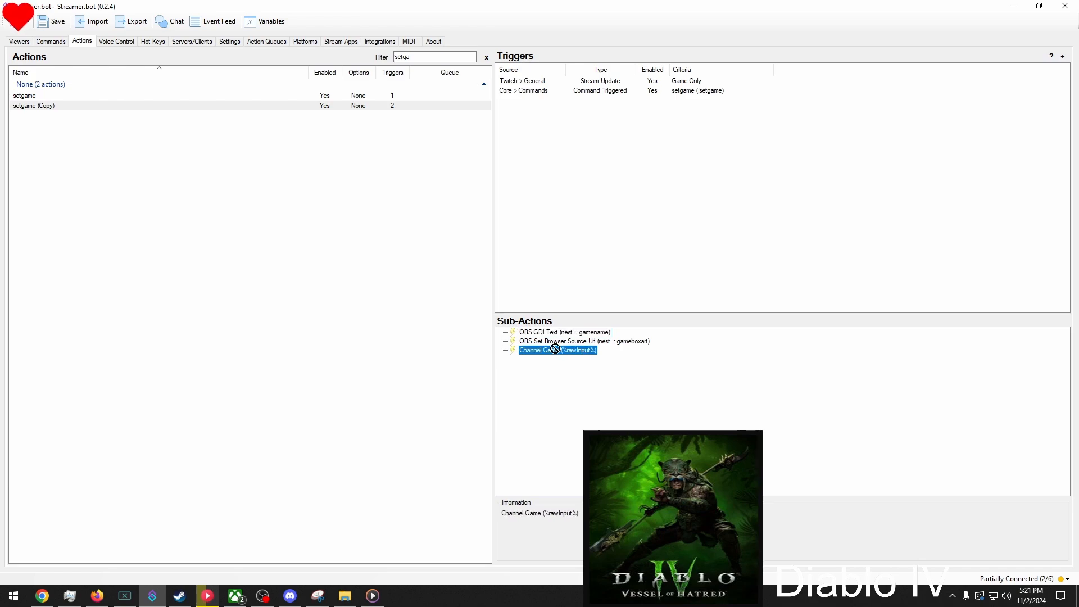
# - Move the Channel Game (%rawInput%) sub-action above the two OBS sub-actions in the copied setgame action
pyautogui.moveTo(553, 336); pyautogui.dragTo(554, 332)
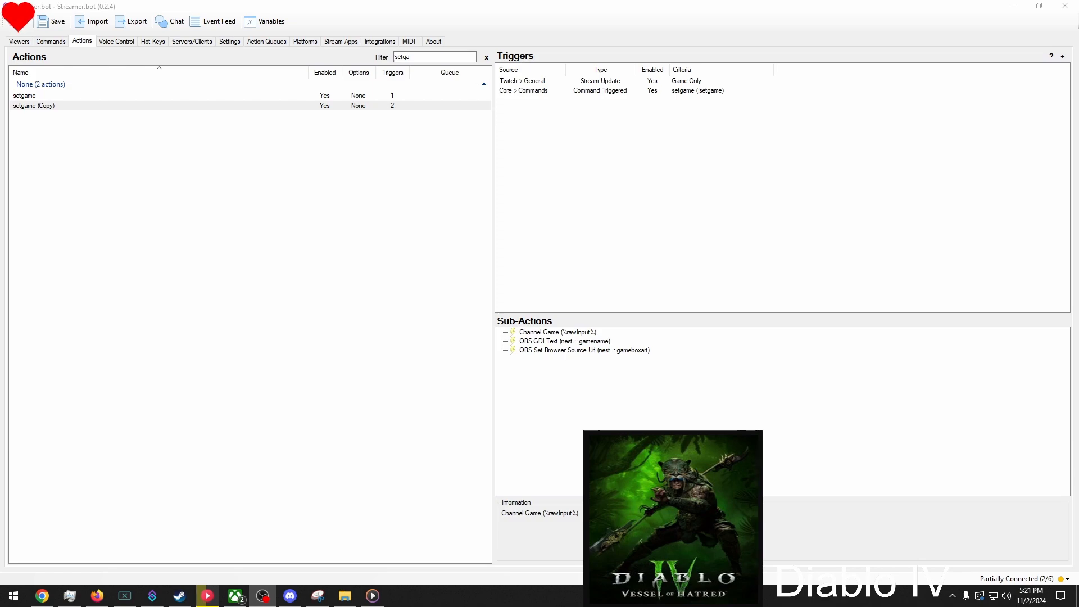
# - Bring up the stream chat window and send !setgame League of legends to test the command
pyautogui.moveTo(0, 84); pyautogui.dragTo(602, 122)
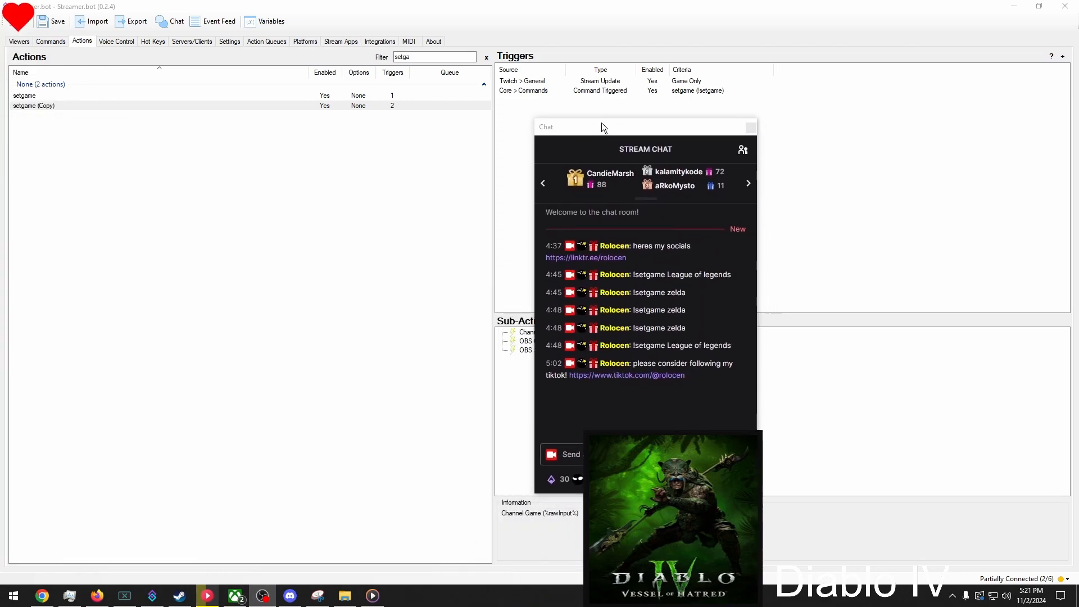
pyautogui.click(634, 454)
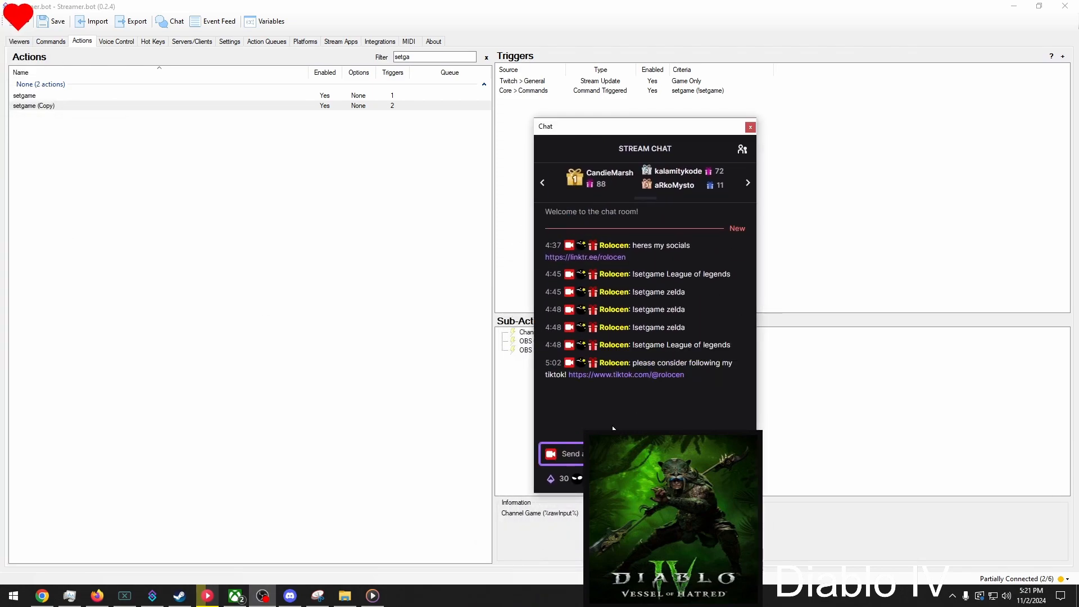
pyautogui.write('!setga')
pyautogui.press('Return')
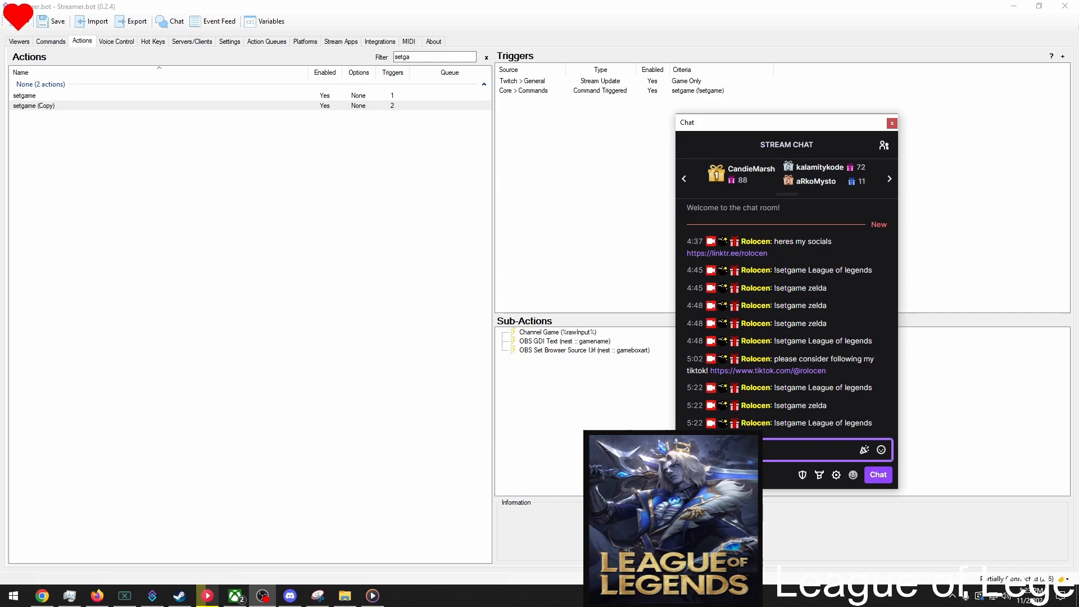
# - Send !setgame zelda and !setgame League of legends again from the chat history, and close the chat window
pyautogui.press('Up')
pyautogui.press('Up')
pyautogui.press('Return')
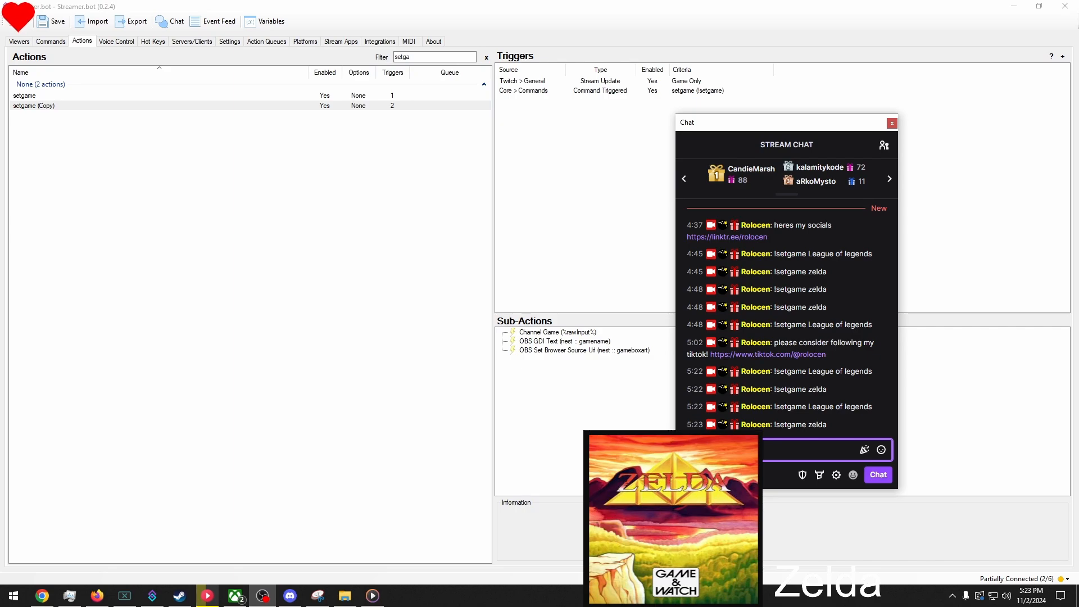
pyautogui.press('Up')
pyautogui.press('Up')
pyautogui.press('Return')
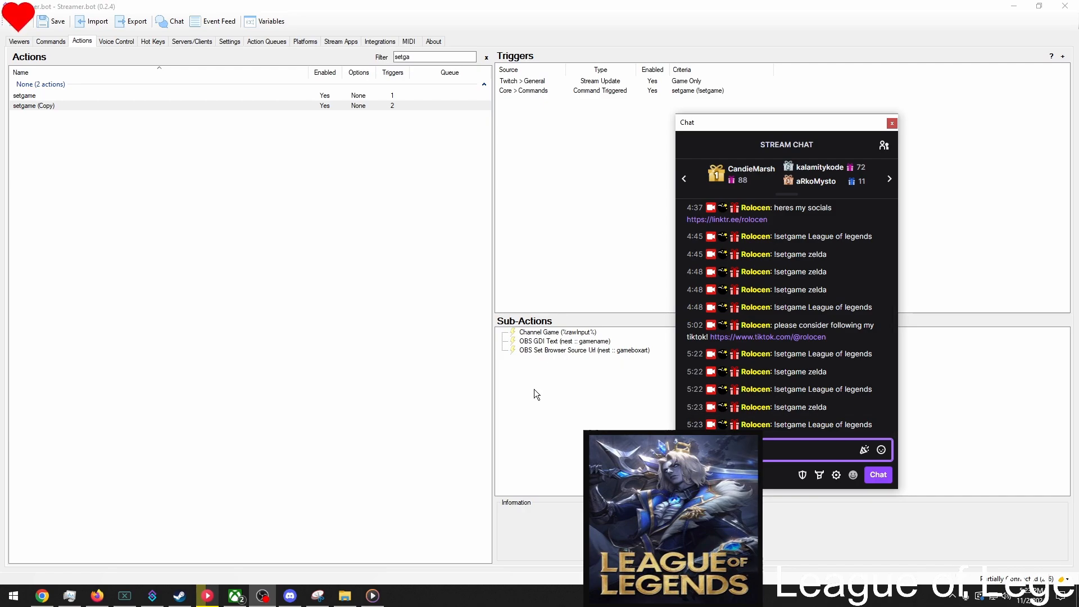
pyautogui.click(891, 123)
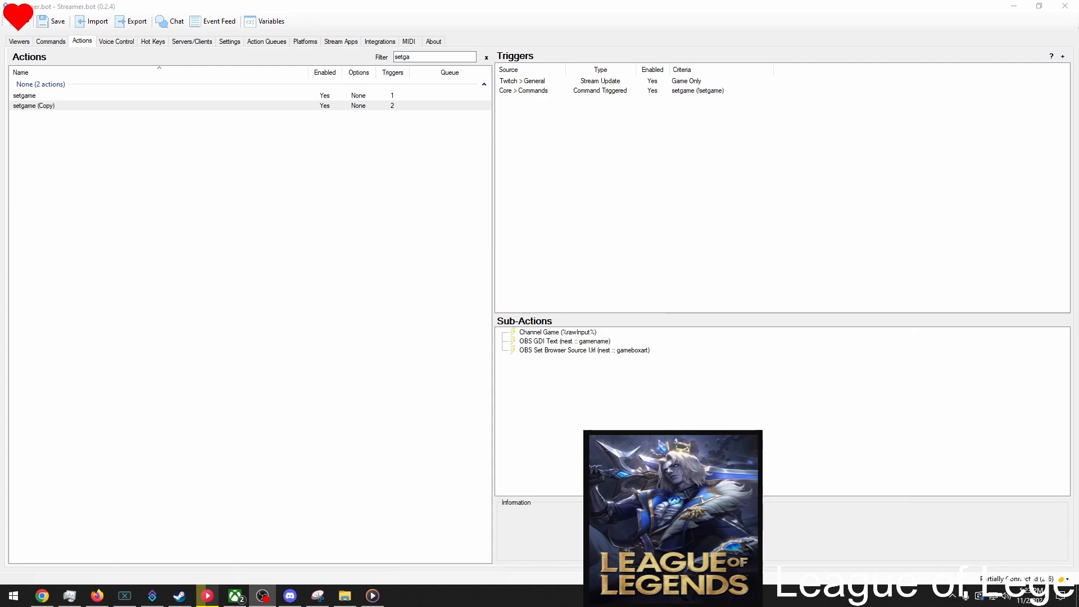
# - Switch to OBS and turn the Display Capture 2 source in the nest scene off and back on
pyautogui.moveTo(0, 163); pyautogui.dragTo(829, 1)
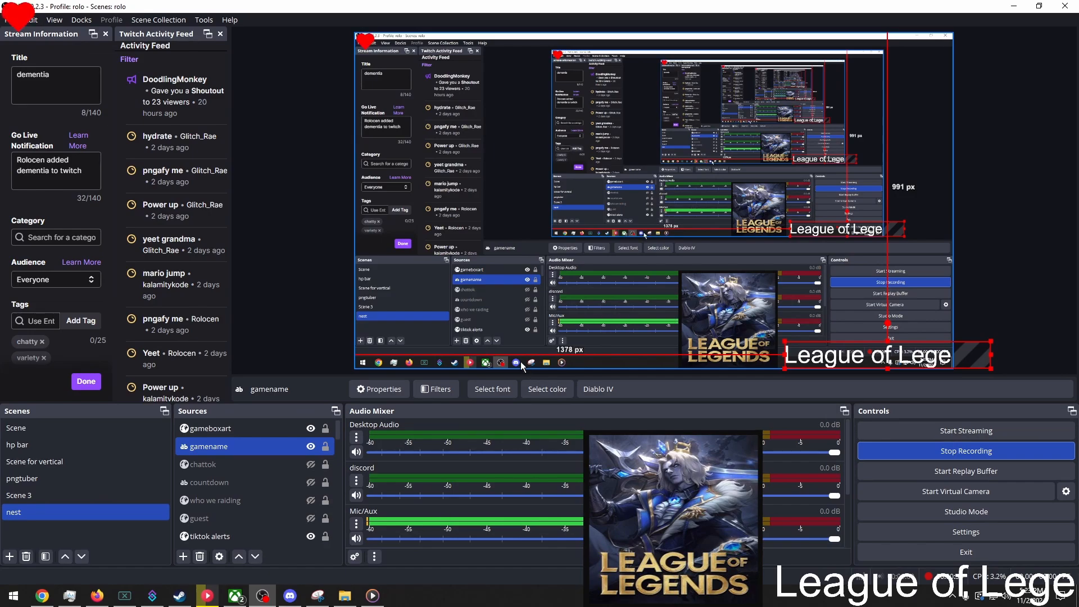
pyautogui.scroll(-4, 304, 487)
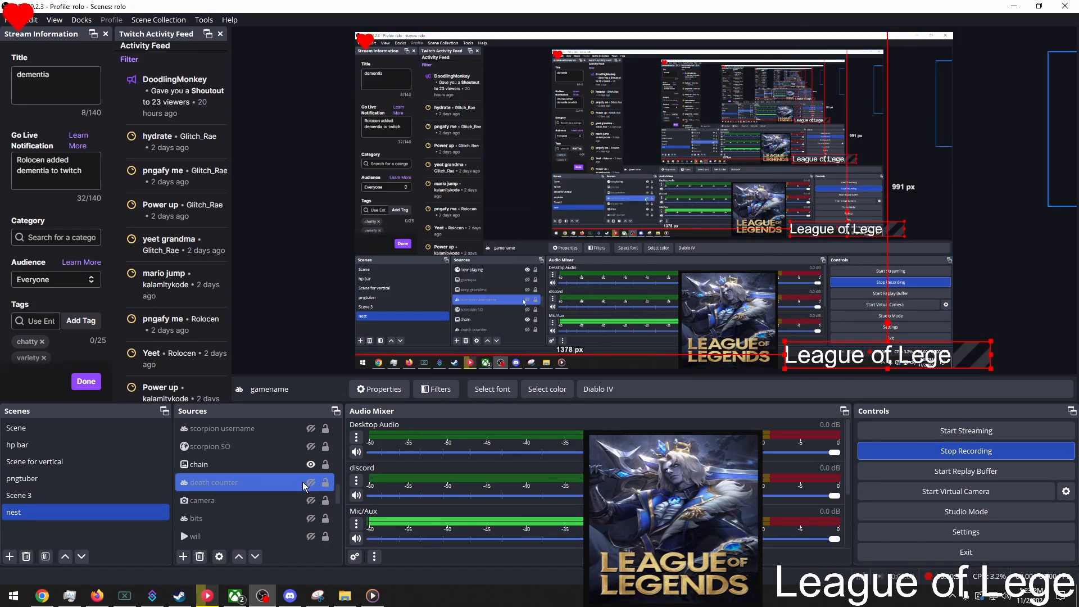
pyautogui.scroll(-3, 304, 487)
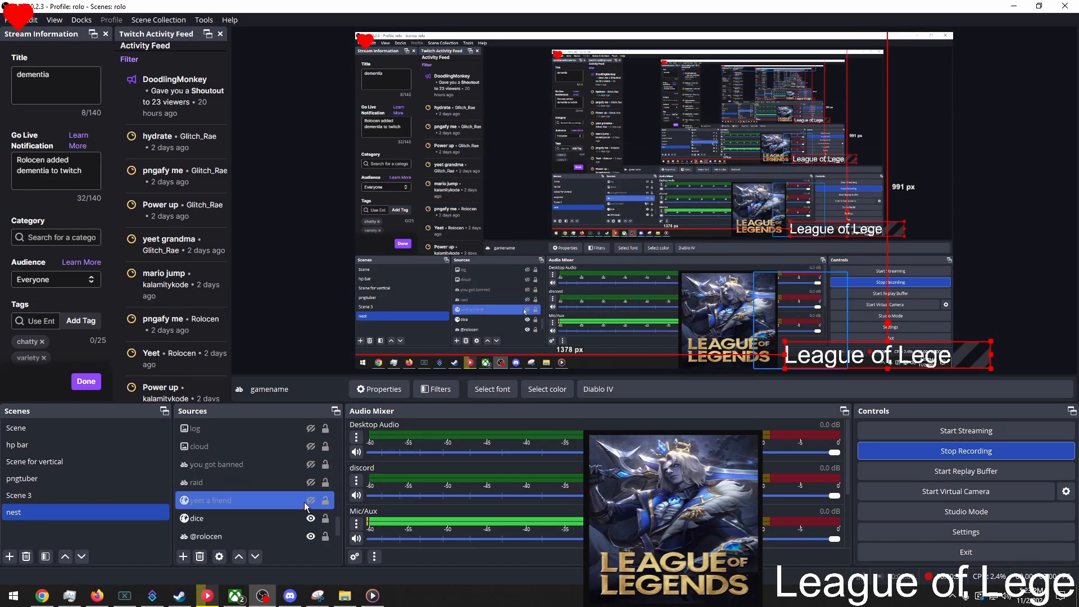
pyautogui.scroll(-2, 305, 509)
pyautogui.click(311, 536)
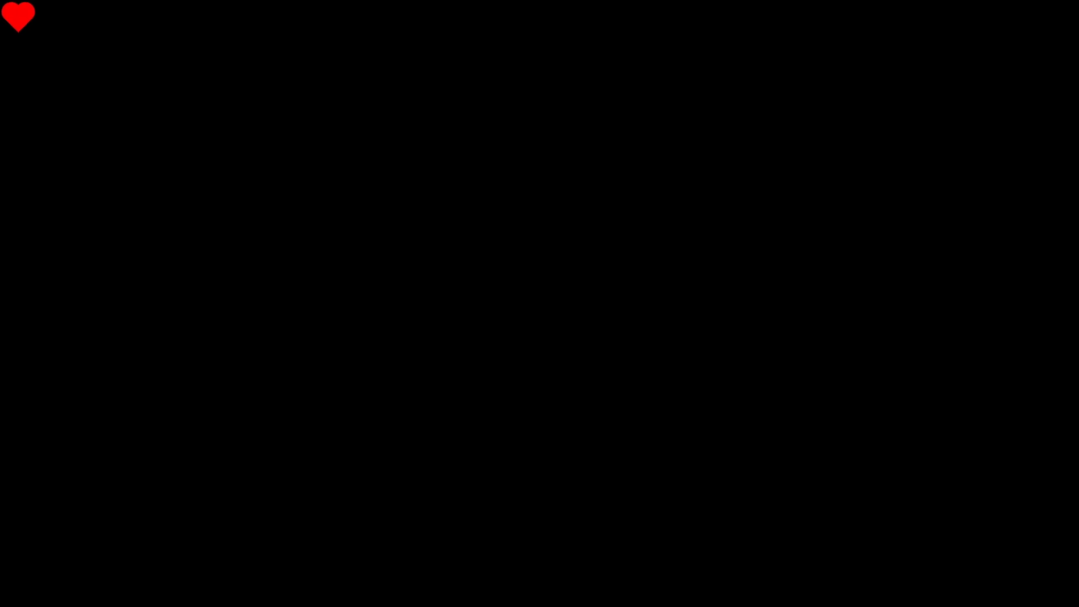
pyautogui.click(311, 536)
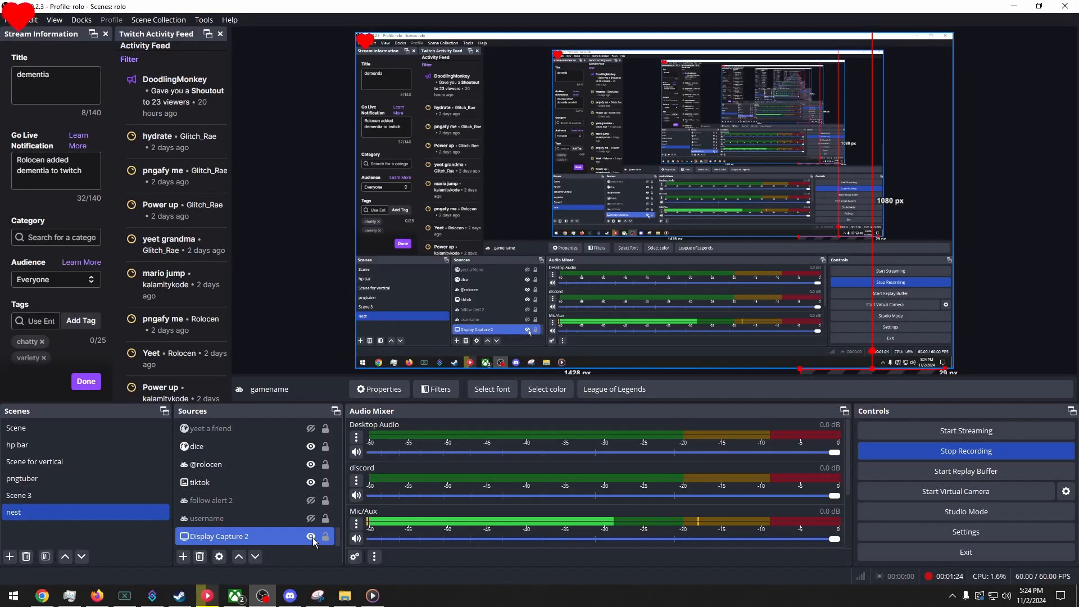
pyautogui.click(196, 547)
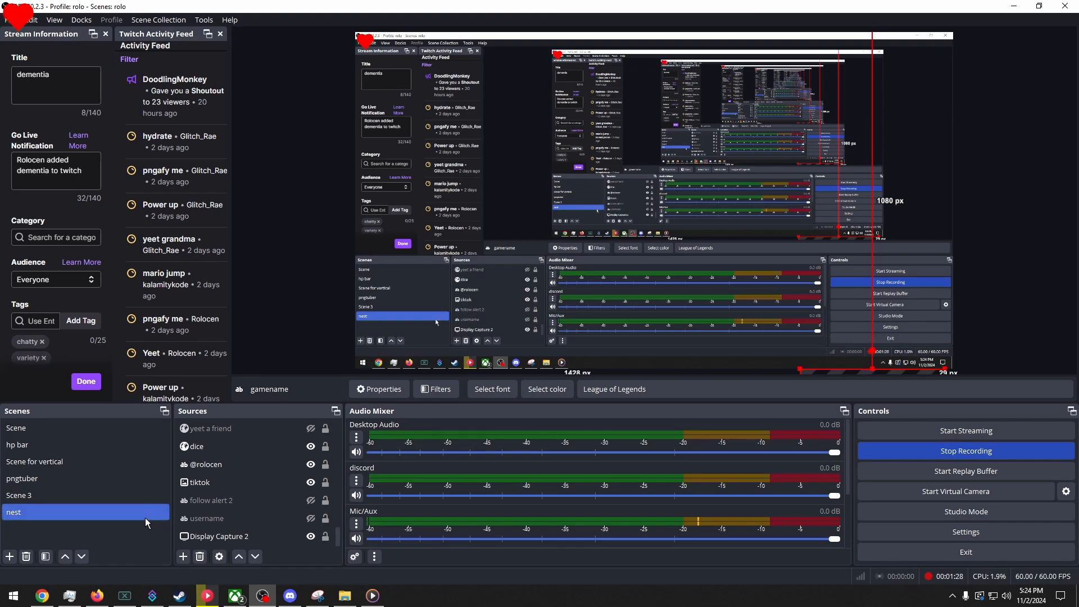
pyautogui.click(9, 556)
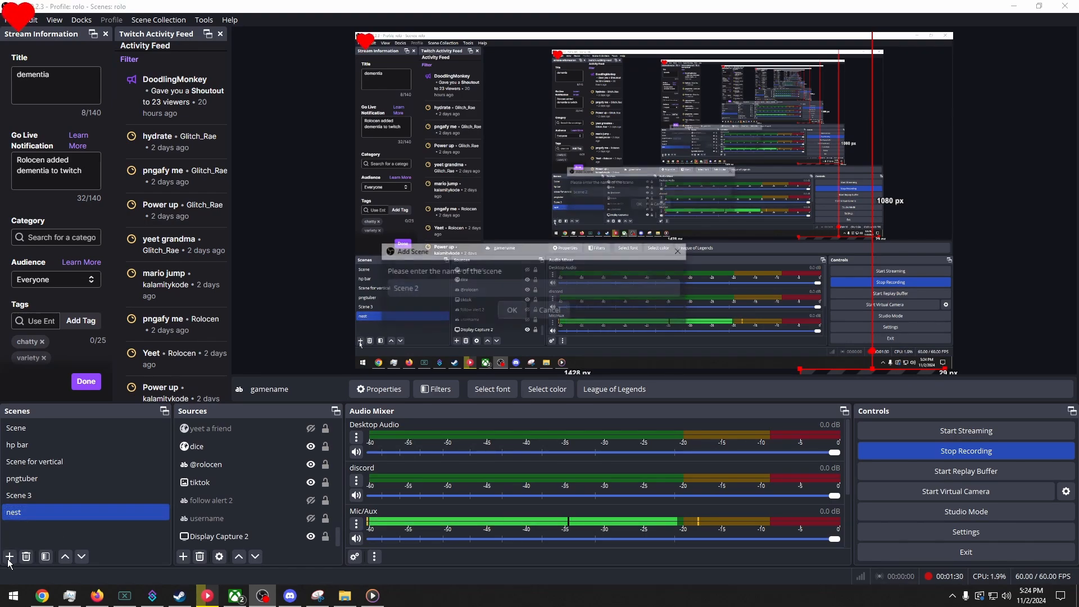
pyautogui.click(550, 311)
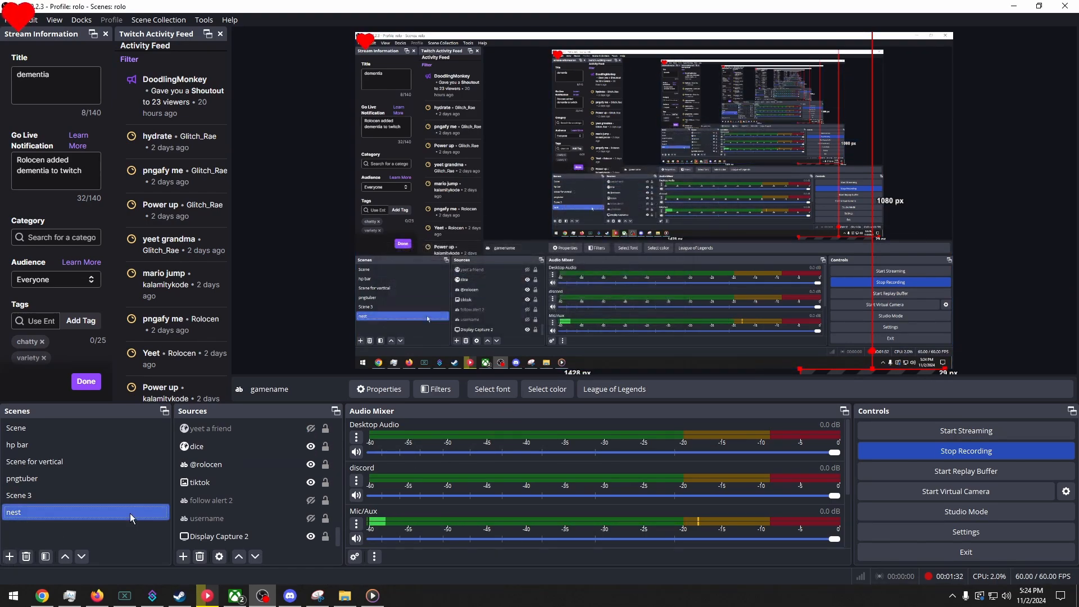
# - Open the nest scene's filters and add a Move Source filter named gamebox art
pyautogui.rightClick(136, 509)
pyautogui.click(174, 449)
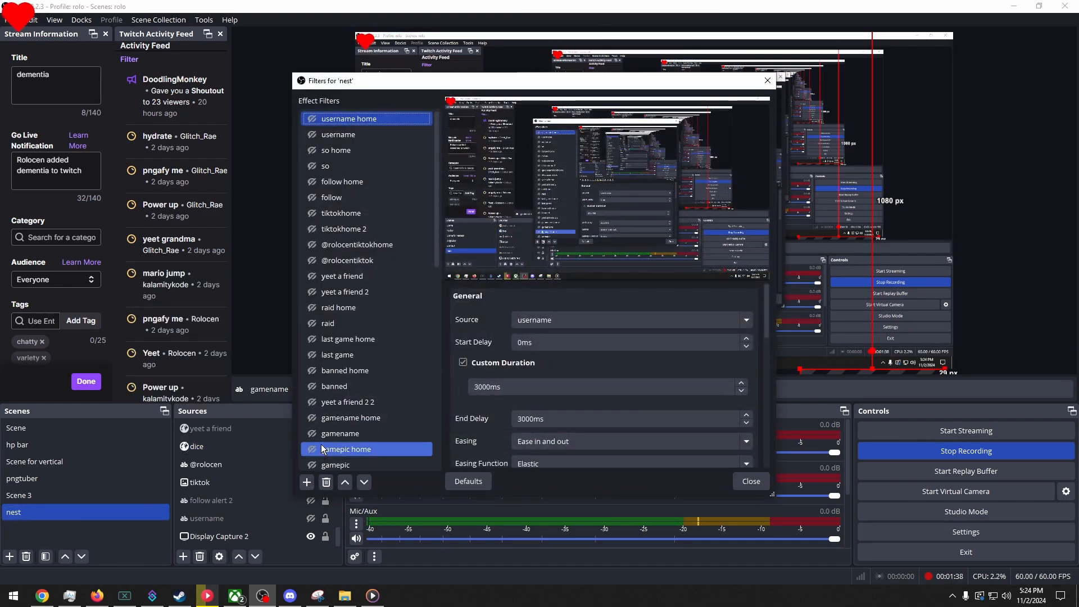
pyautogui.click(307, 483)
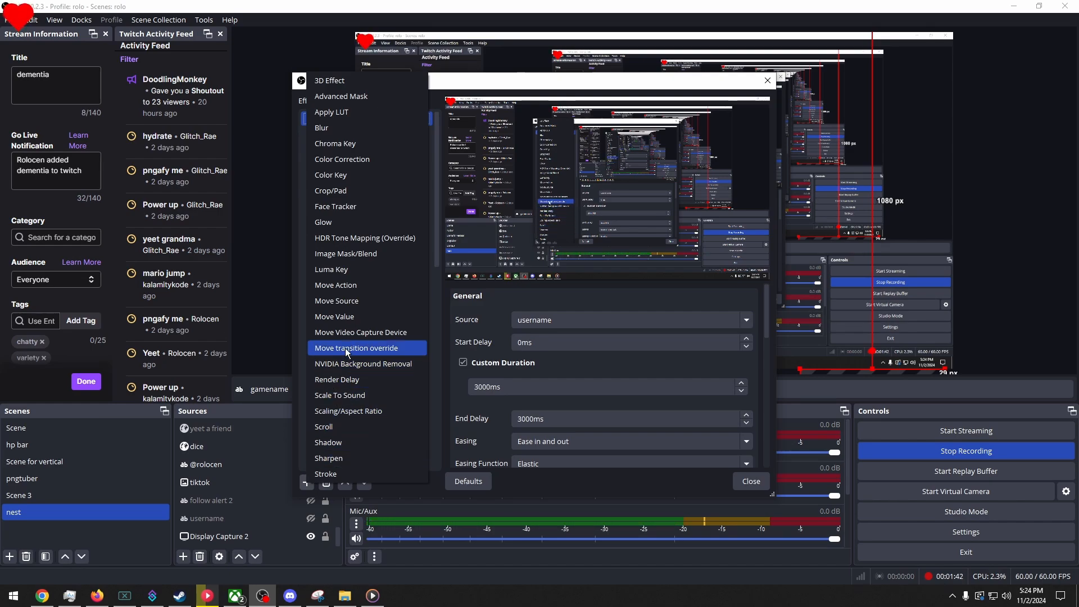
pyautogui.click(353, 302)
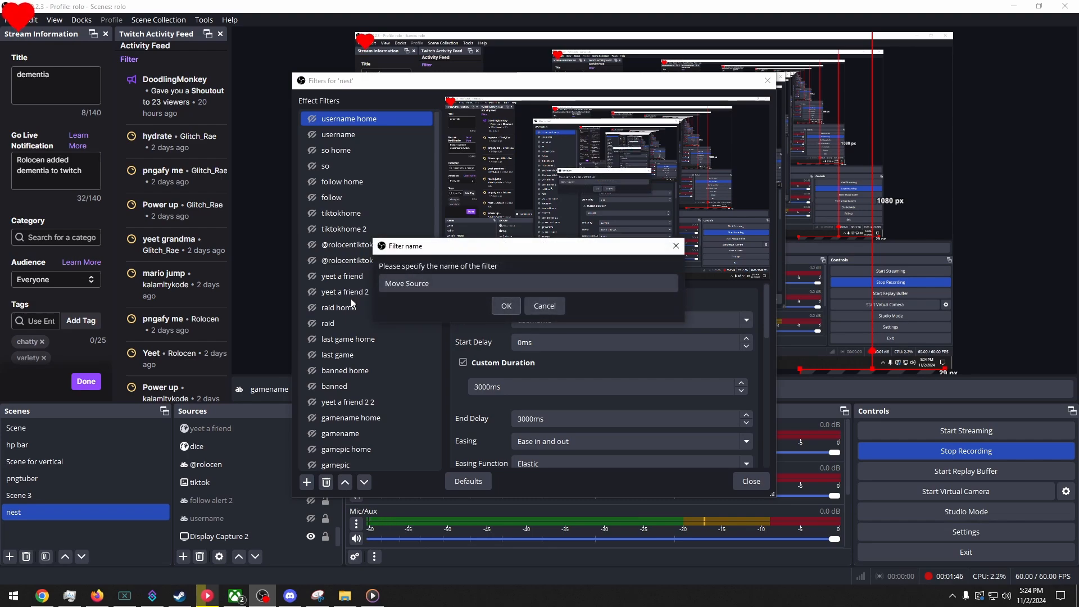
pyautogui.write('game')
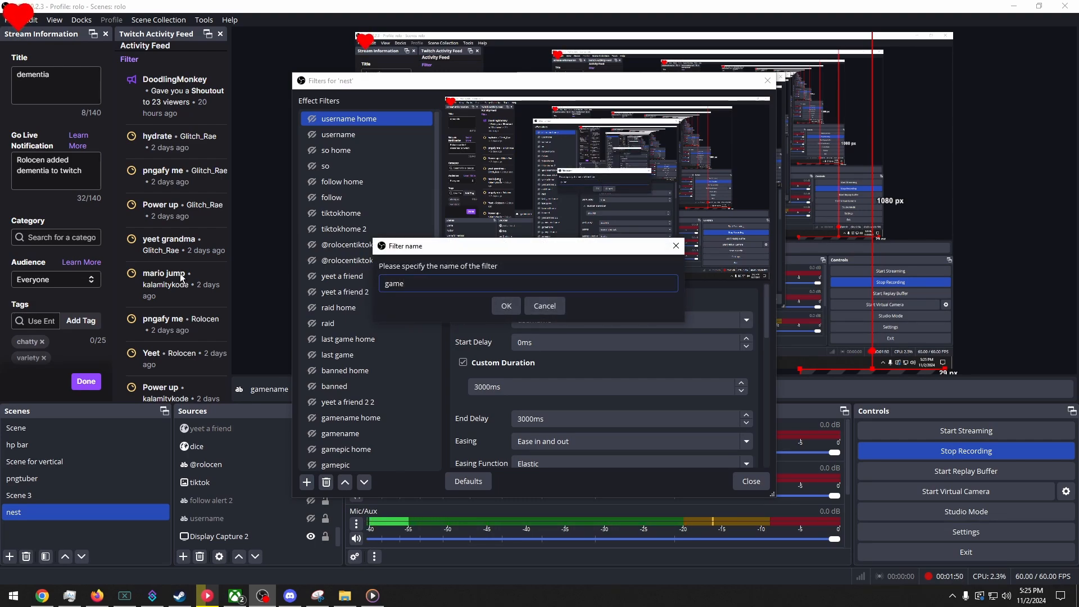
pyautogui.write('box art')
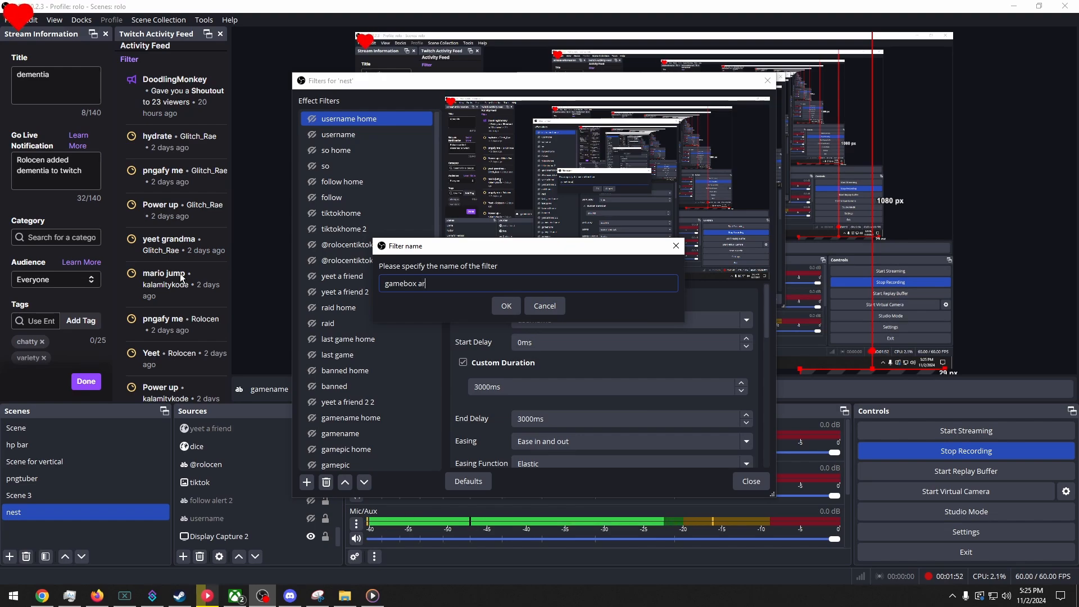
pyautogui.click(501, 305)
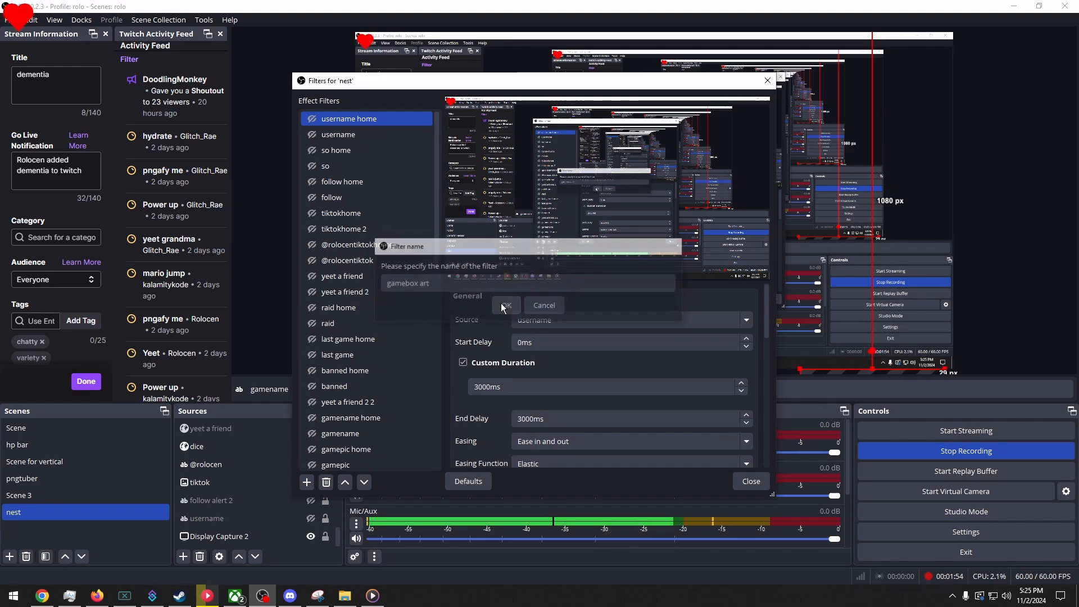
# - Set the new filter's source to gameboxart and capture that source's current transform
pyautogui.click(747, 321)
pyautogui.scroll(-7, 673, 213)
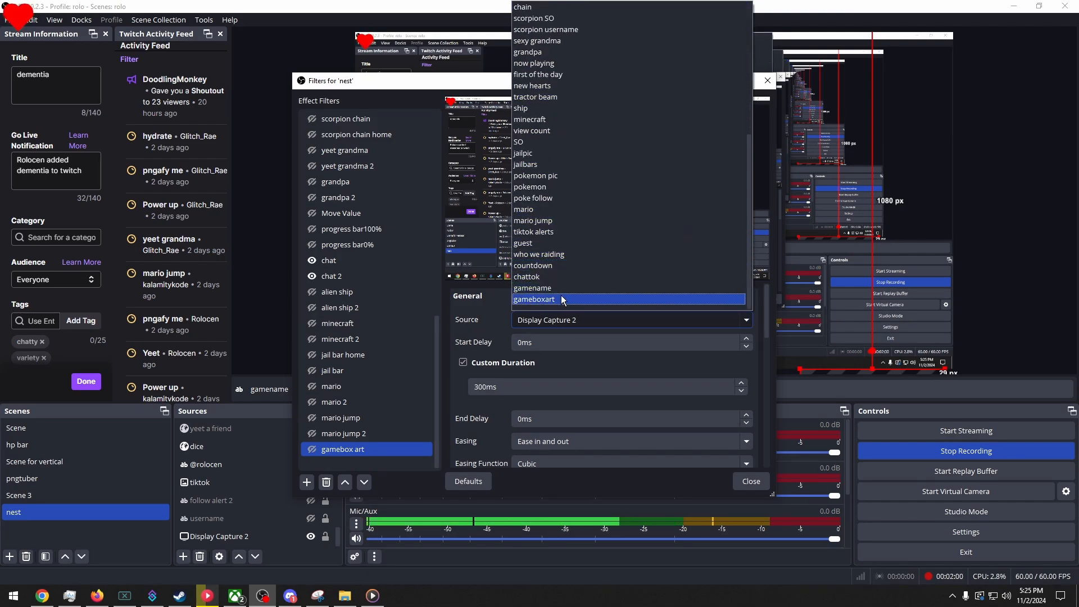
pyautogui.click(562, 300)
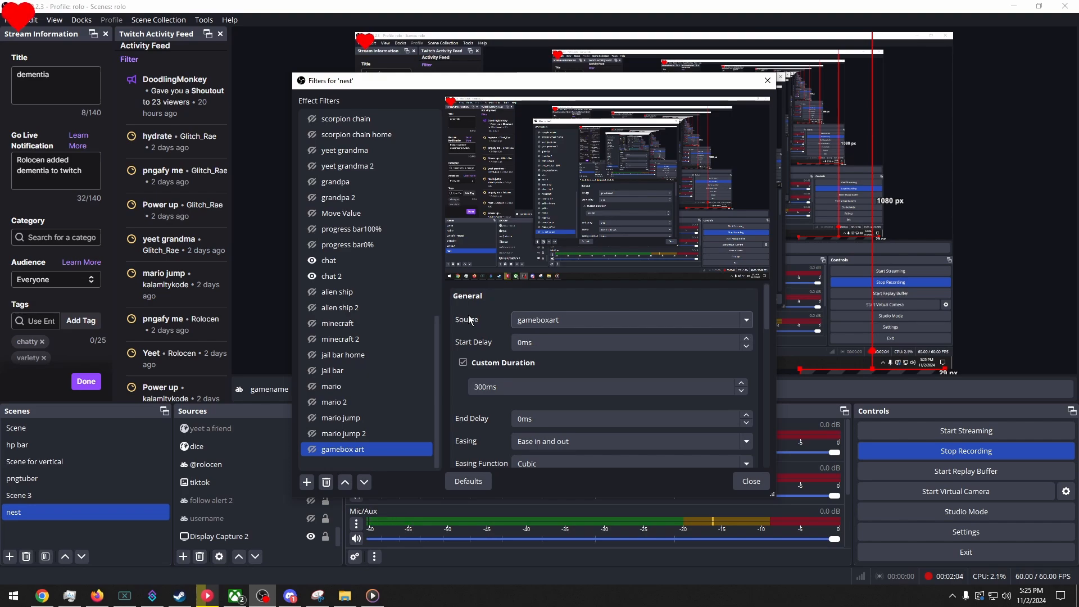
pyautogui.scroll(-1, 476, 326)
pyautogui.scroll(-3, 475, 322)
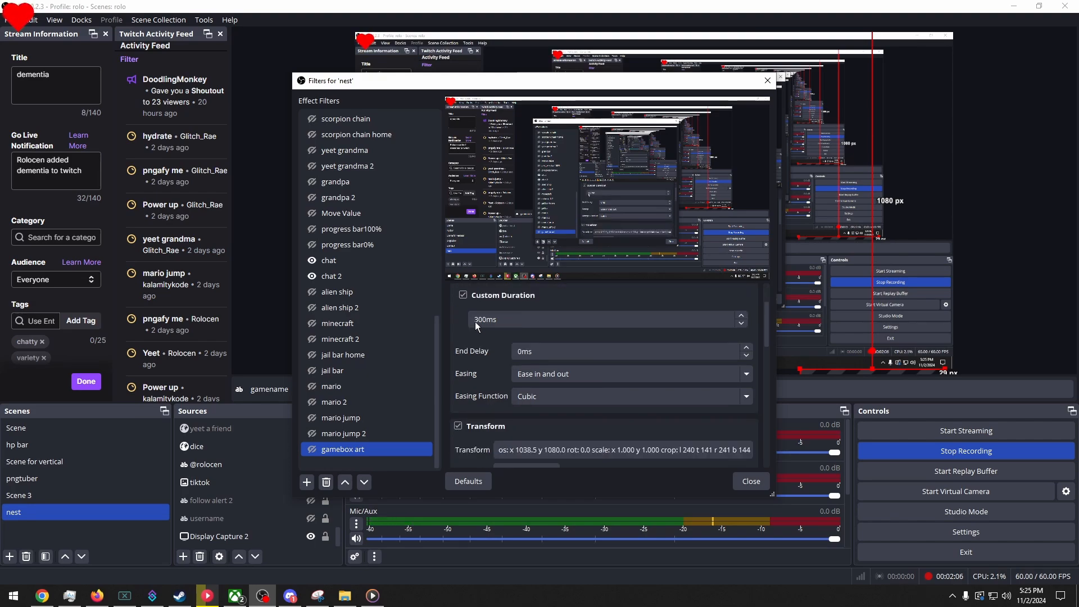
pyautogui.scroll(-1, 476, 326)
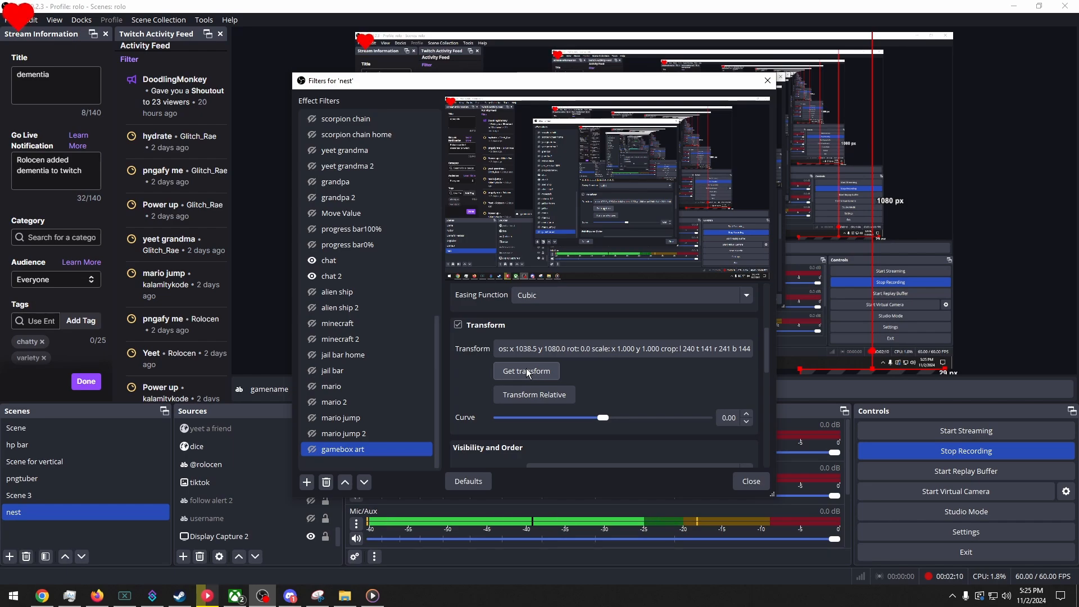
pyautogui.click(528, 373)
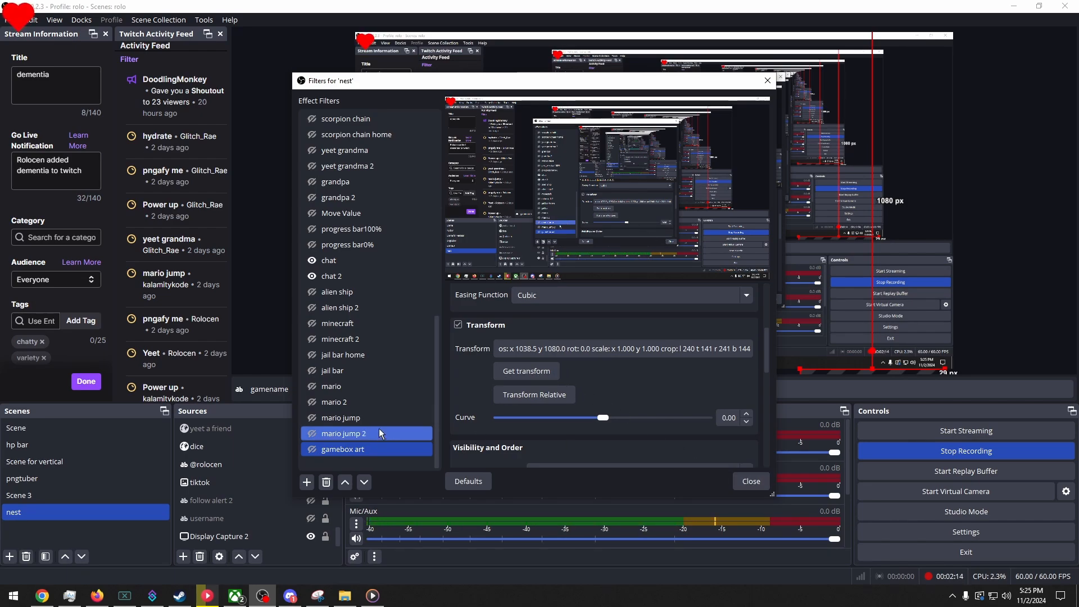
# - Rename the gamebox art filter as gamebox art home
pyautogui.rightClick(360, 456)
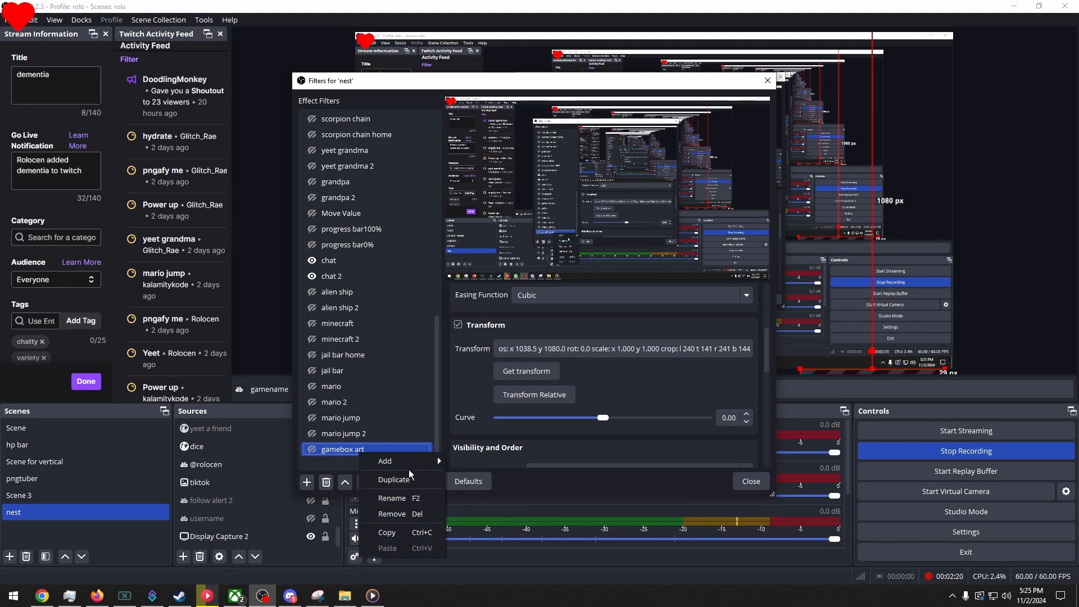
pyautogui.click(405, 499)
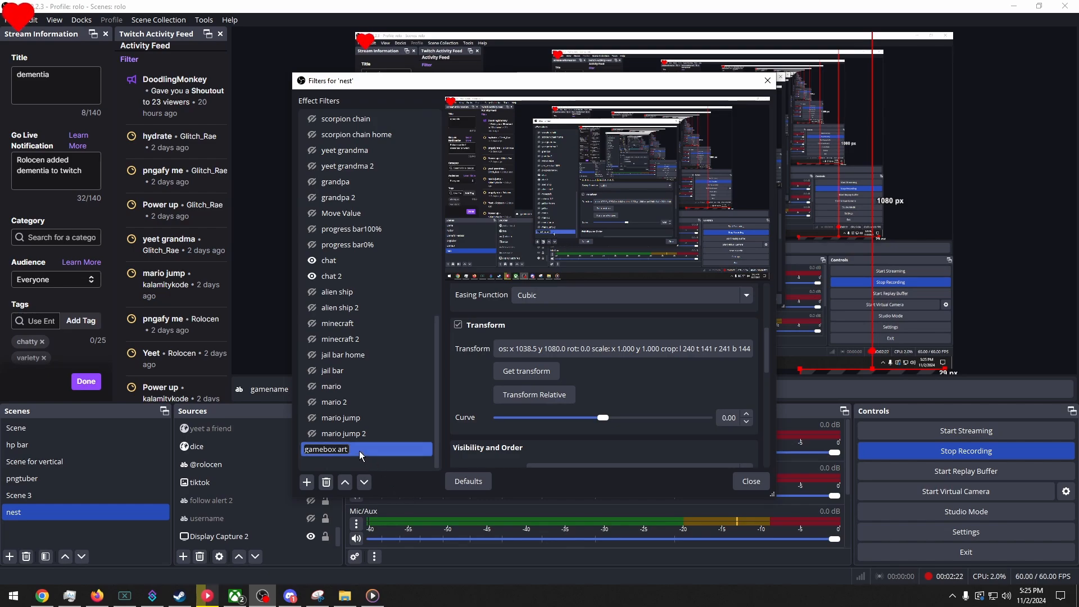
pyautogui.write('hom')
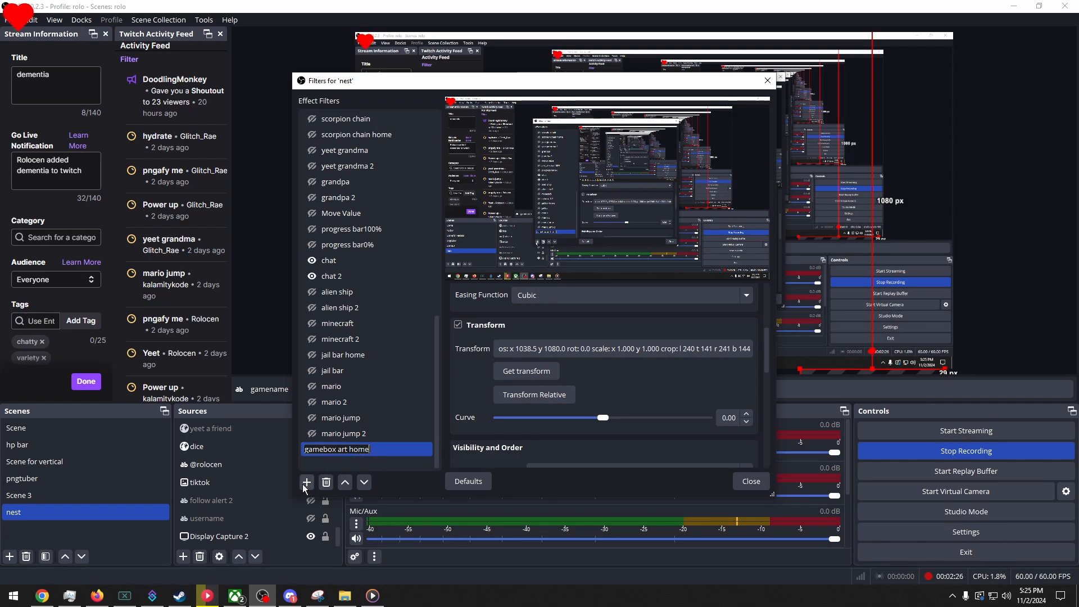
pyautogui.write('e')
pyautogui.press('Return')
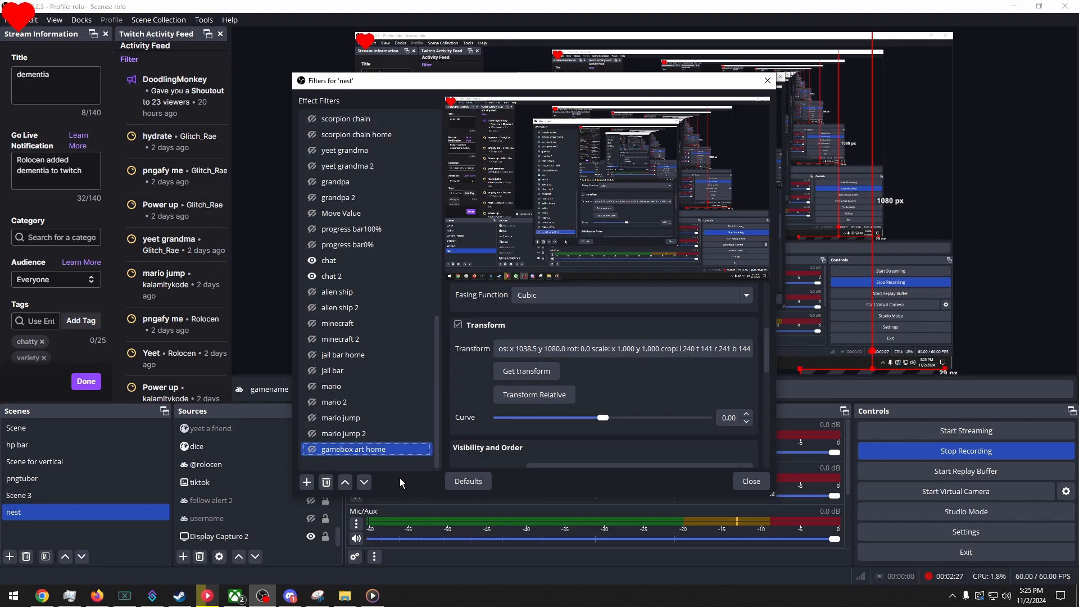
# - Duplicate the gamebox art home filter and name the copy gamebox art
pyautogui.rightClick(386, 452)
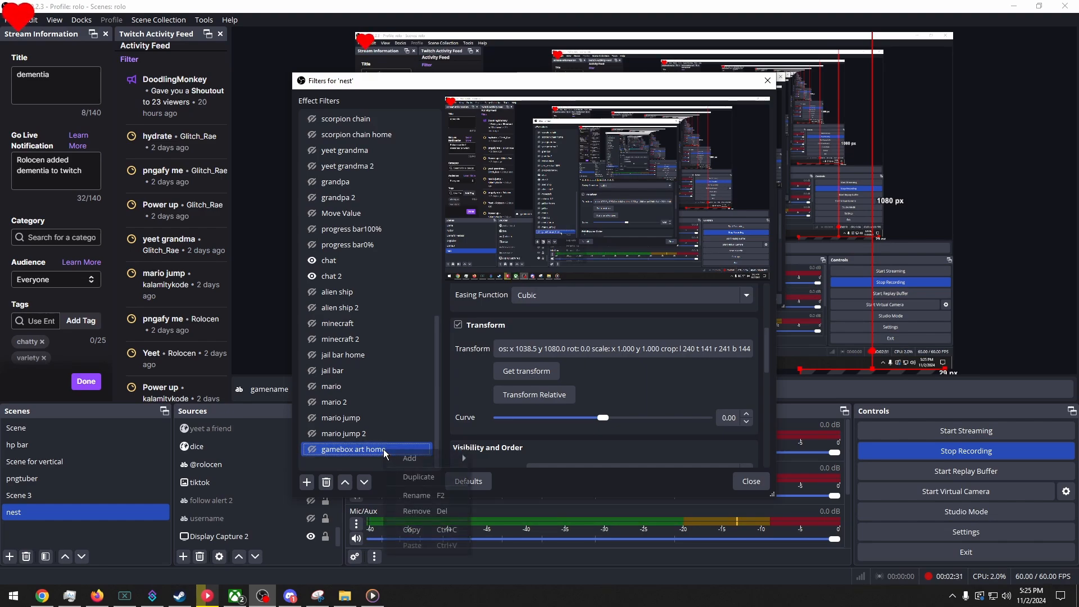
pyautogui.click(409, 478)
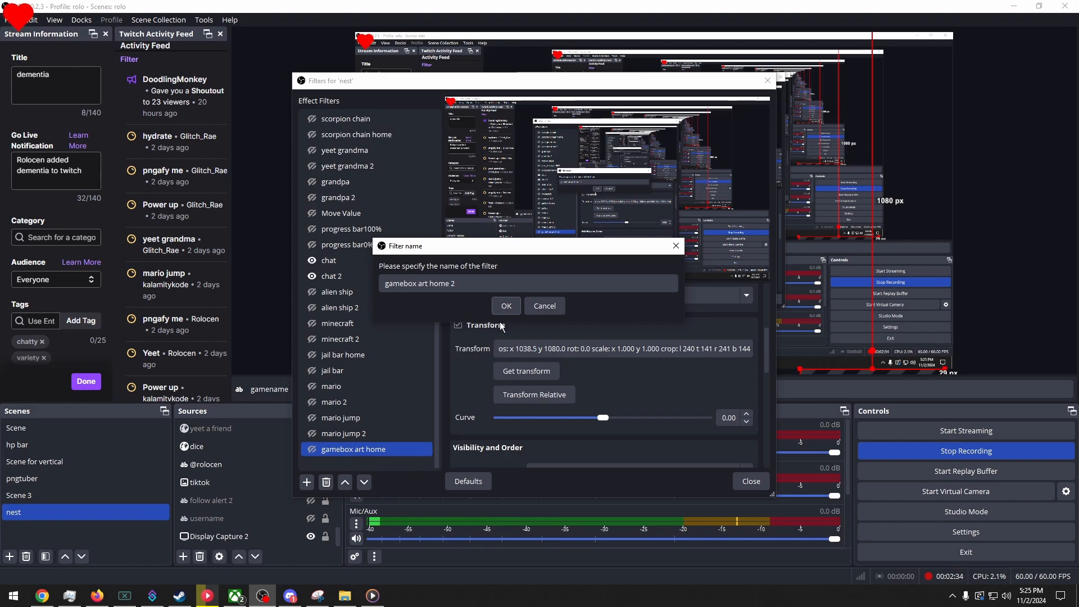
pyautogui.click(453, 284)
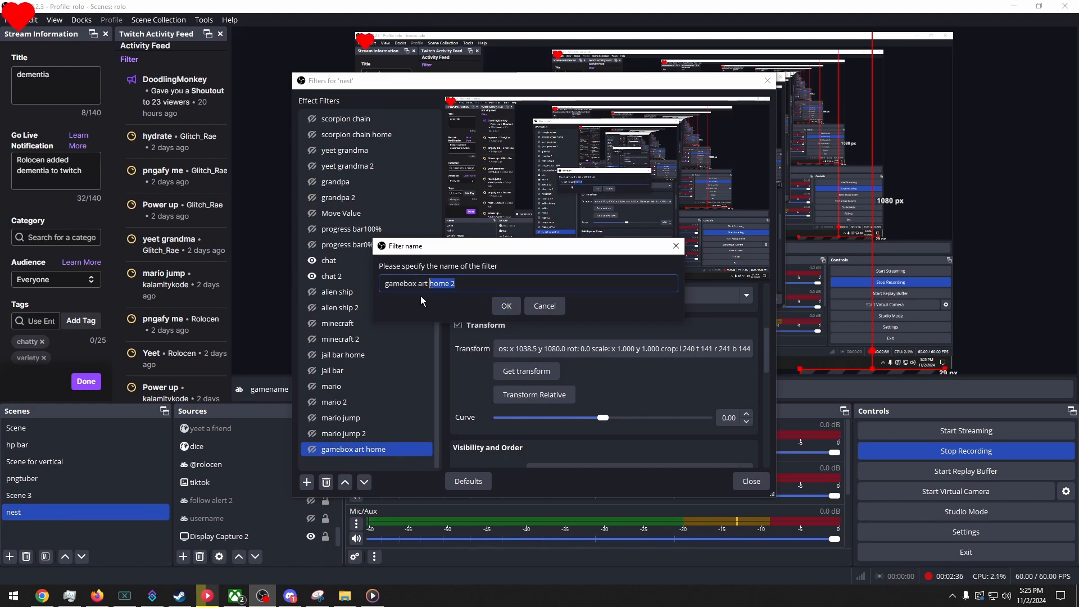
pyautogui.press('BackSpace')
pyautogui.press('Return')
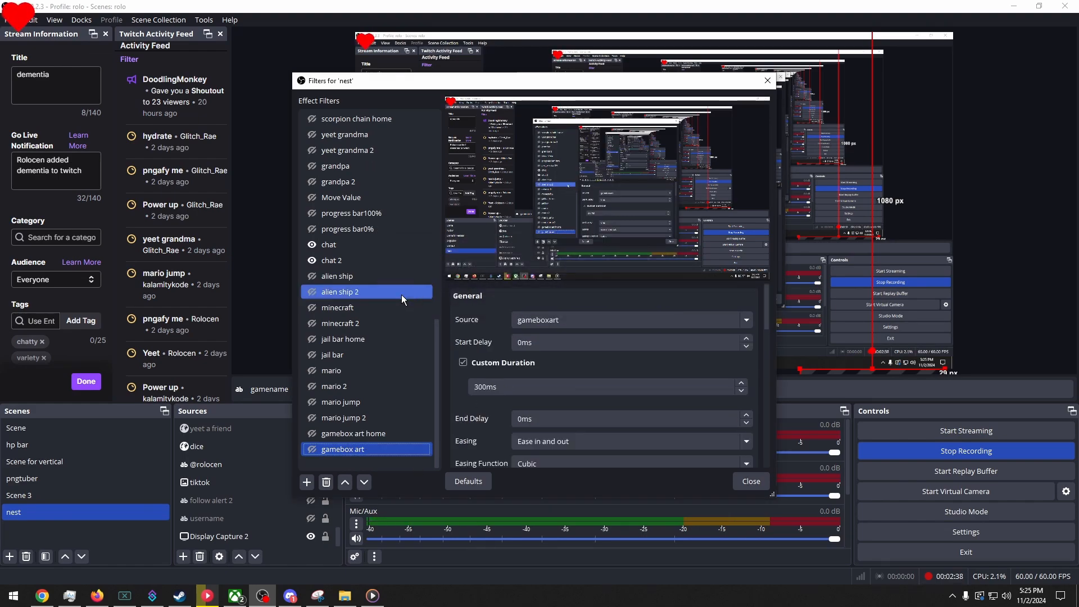
pyautogui.scroll(-2, 515, 376)
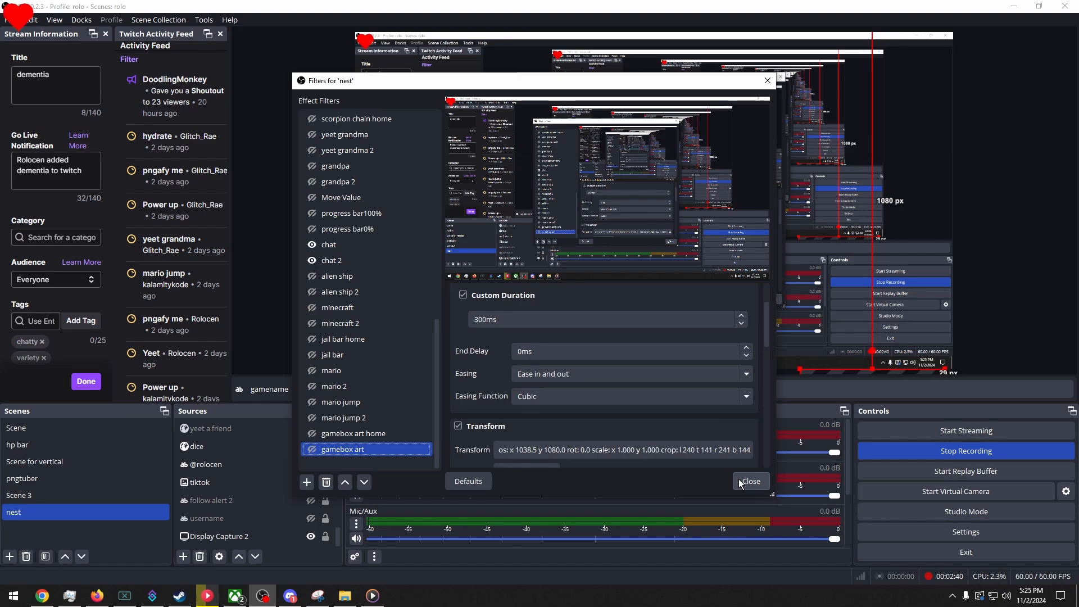
# - Close the filters and move the gameboxart source straight up onto the canvas, about 1039 px from its left edge and 765 px from its top
pyautogui.click(750, 481)
pyautogui.click(272, 481)
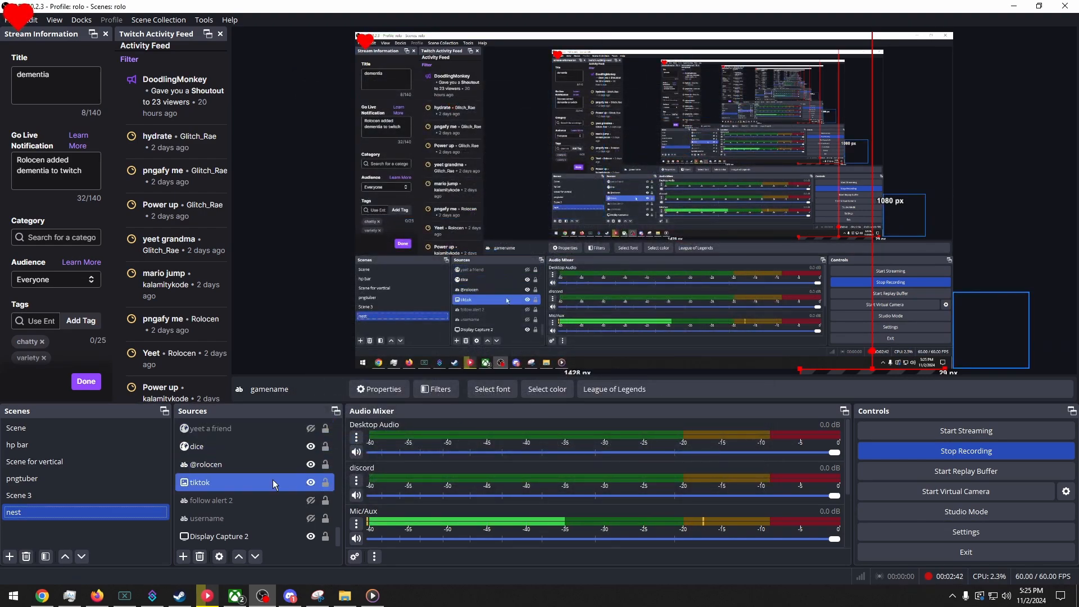
pyautogui.scroll(13, 273, 480)
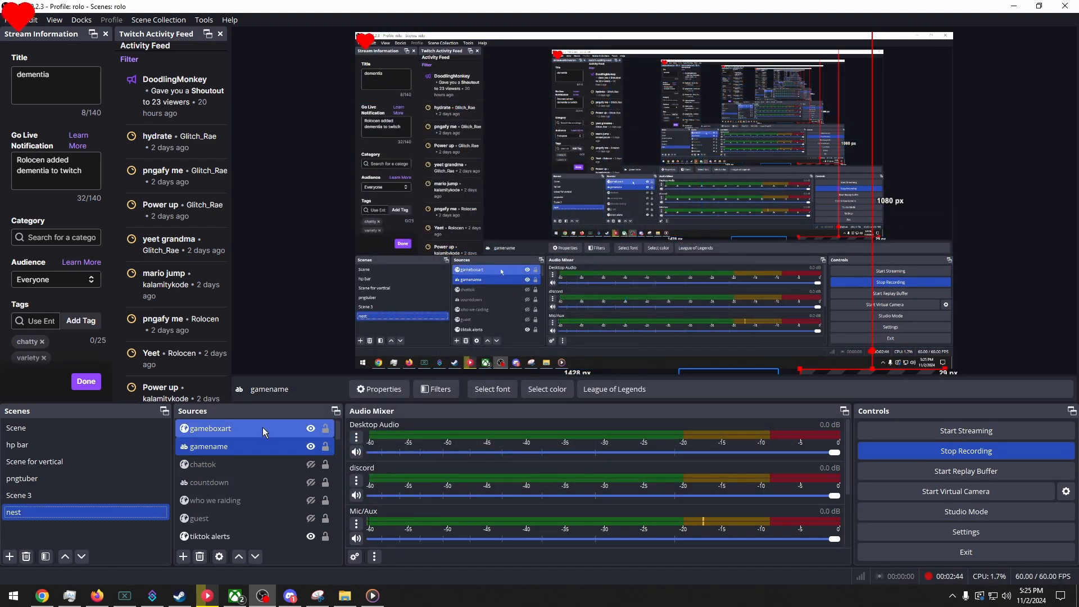
pyautogui.click(261, 427)
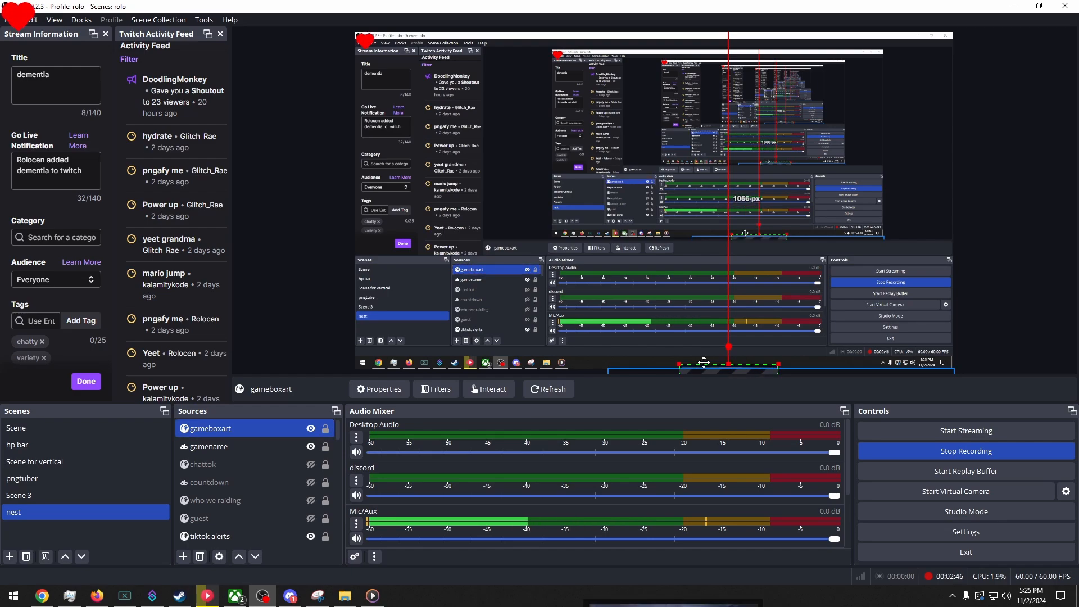
pyautogui.moveTo(703, 361); pyautogui.dragTo(699, 271)
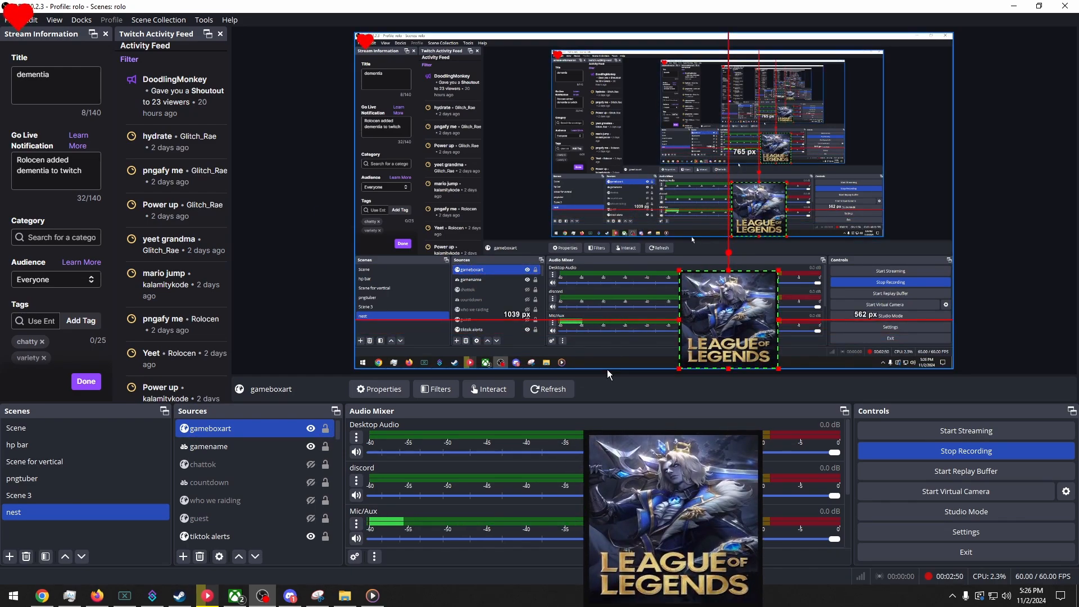
pyautogui.hotkey('ctrl', 'z')
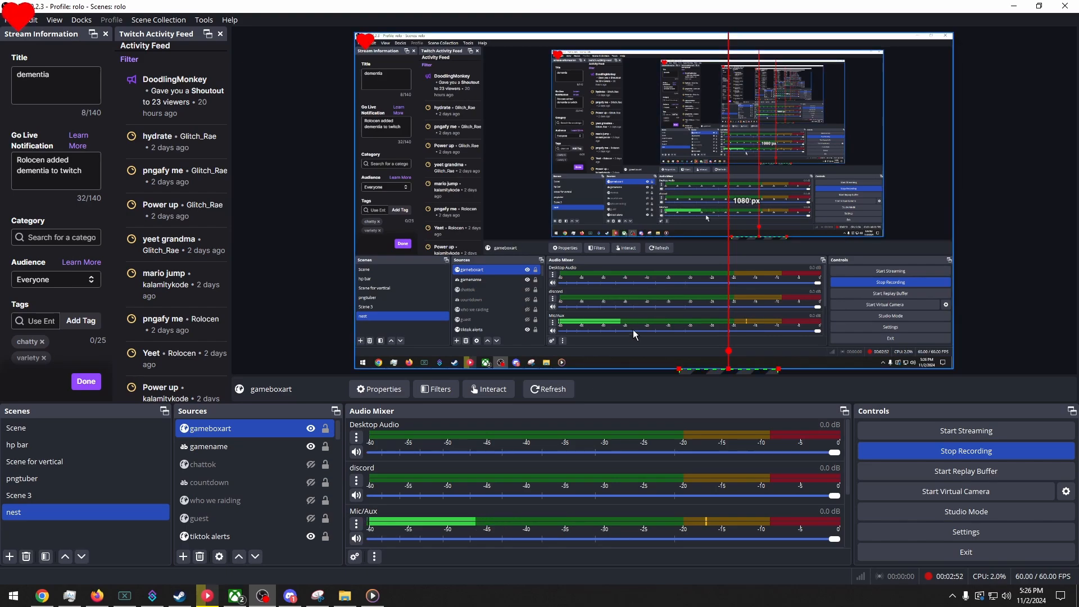
pyautogui.moveTo(705, 369); pyautogui.dragTo(701, 271)
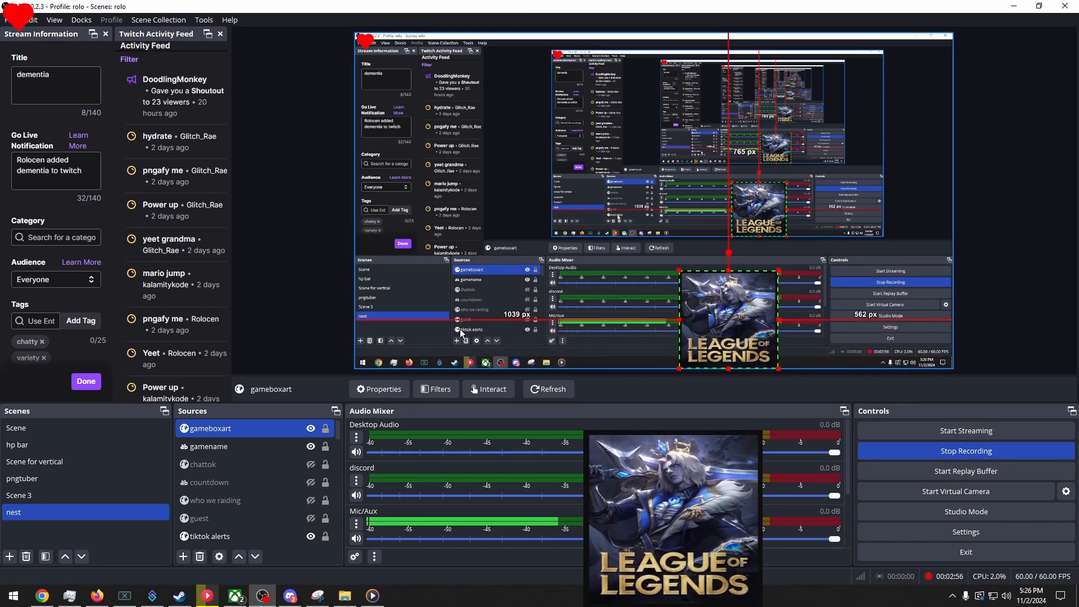
# - Open the nest scene's filters and capture gameboxart's current transform in the gamebox art filter
pyautogui.rightClick(82, 514)
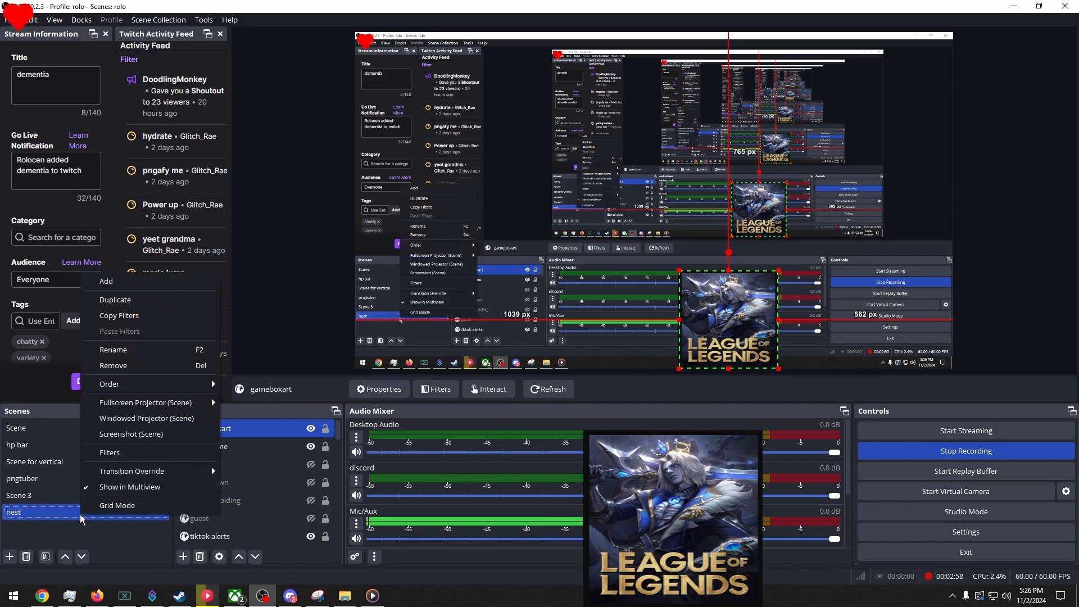
pyautogui.click(109, 453)
pyautogui.click(396, 372)
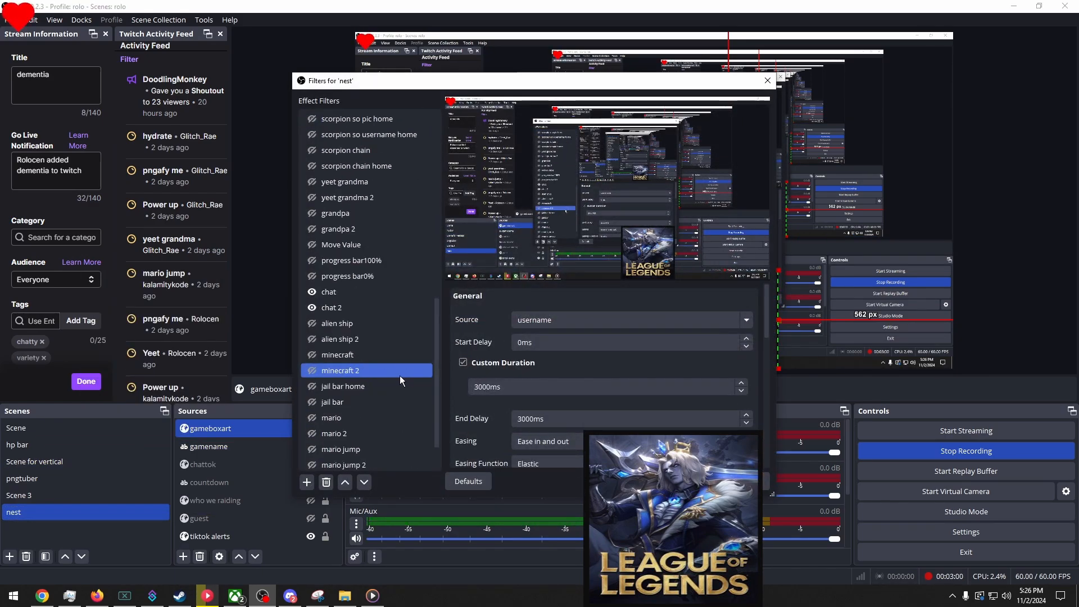
pyautogui.hotkey('ctrl', 'v')
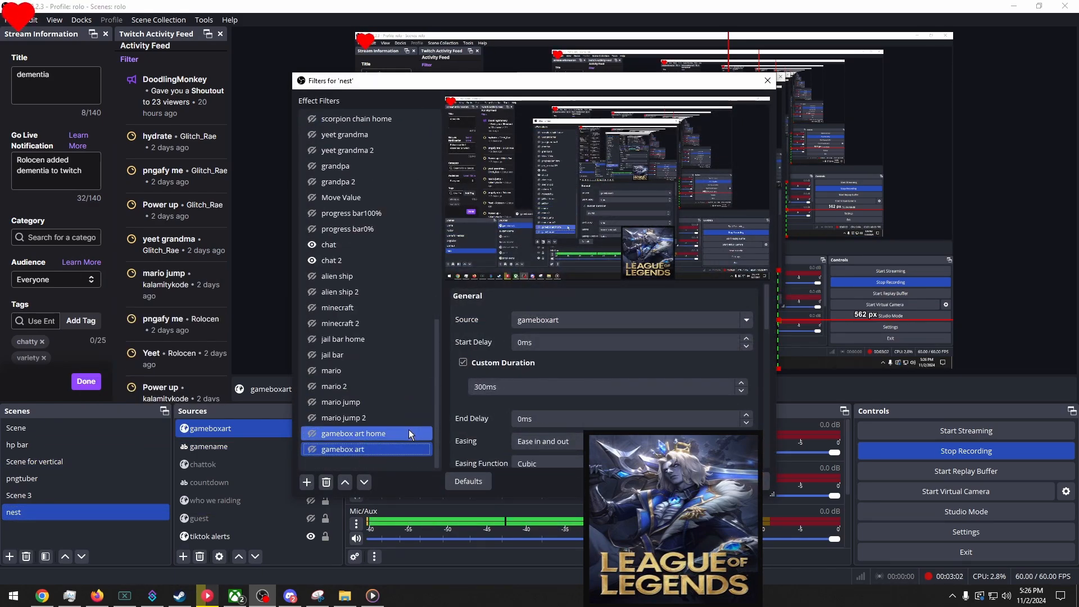
pyautogui.scroll(-3, 468, 403)
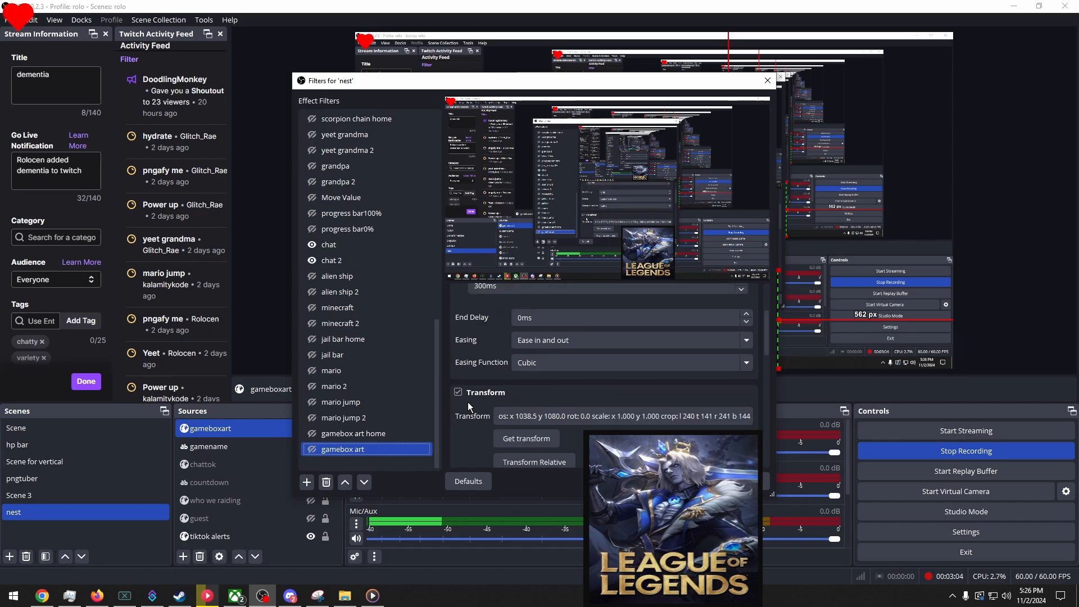
pyautogui.scroll(-1, 467, 402)
pyautogui.click(506, 405)
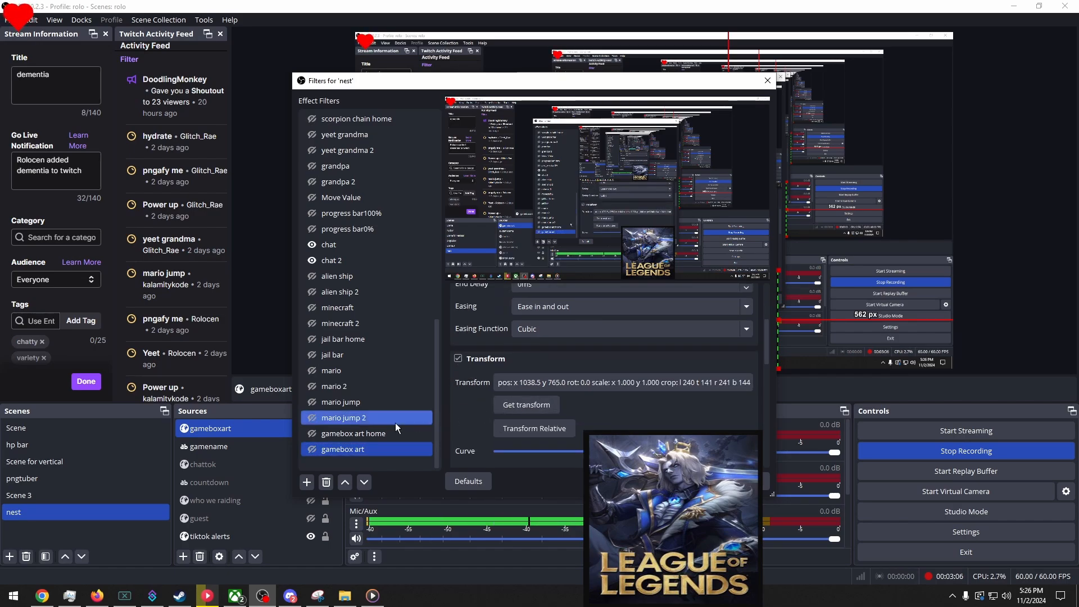
# - Move the filters window off the preview and test the box art animation by triggering gamebox art and gamebox art home alternately
pyautogui.moveTo(551, 80); pyautogui.dragTo(388, 63)
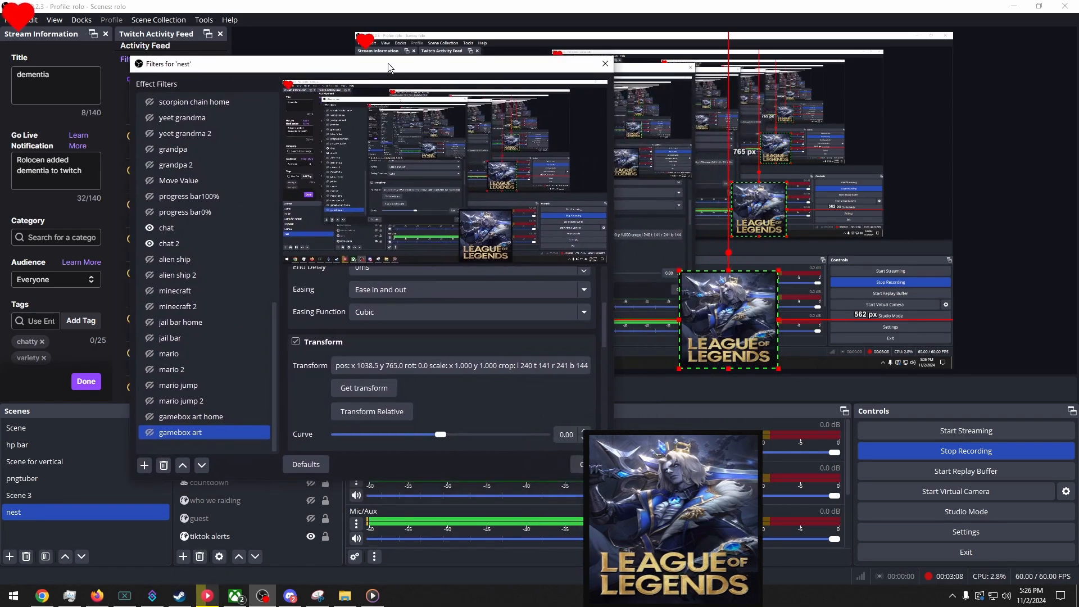
pyautogui.click(150, 433)
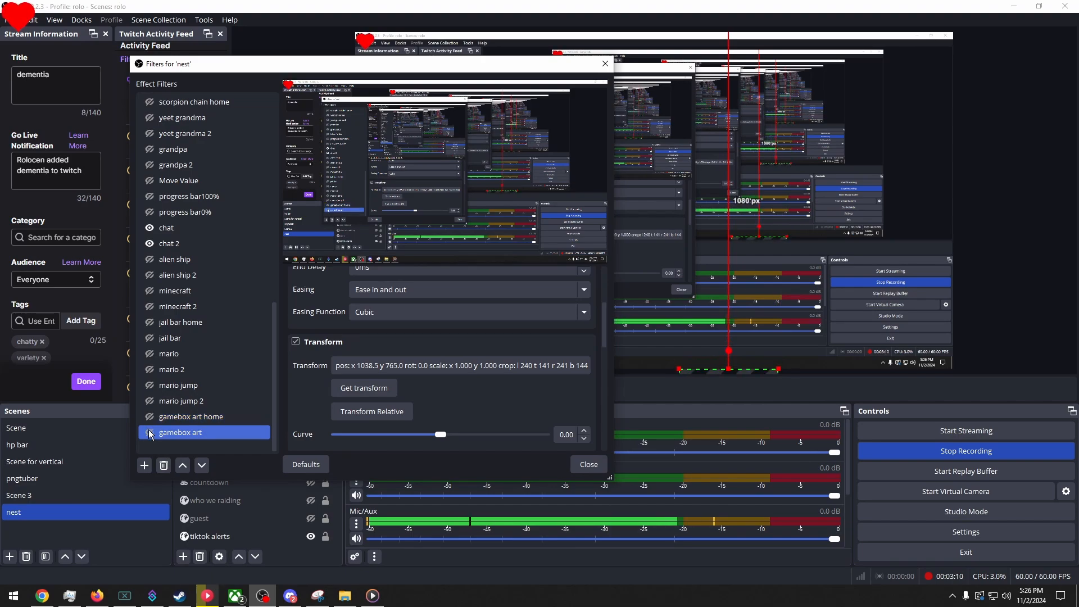
pyautogui.click(150, 433)
pyautogui.click(150, 418)
pyautogui.click(150, 433)
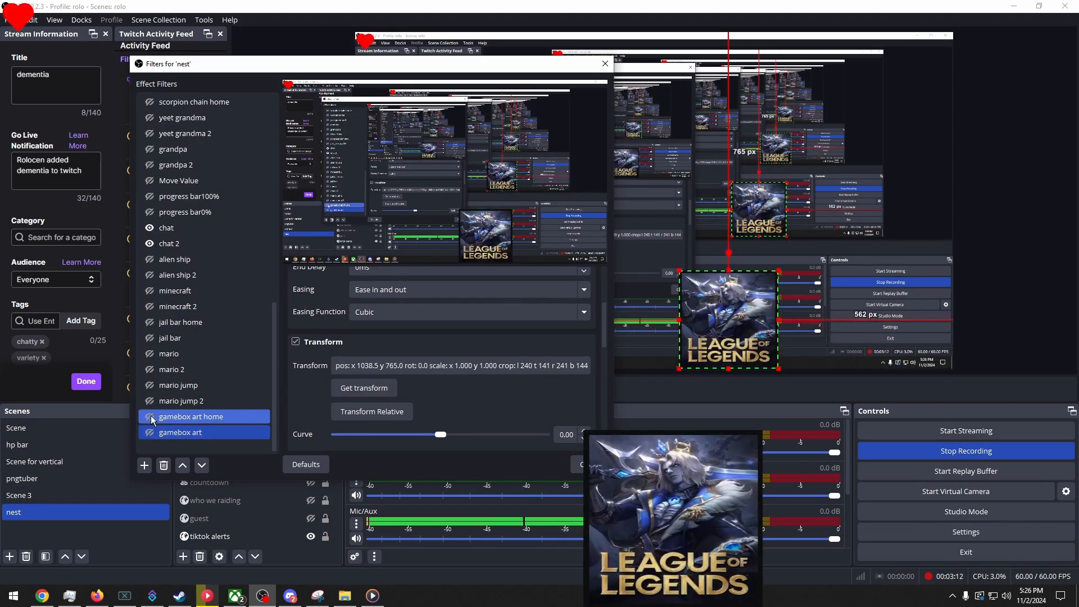
pyautogui.click(150, 418)
pyautogui.click(150, 433)
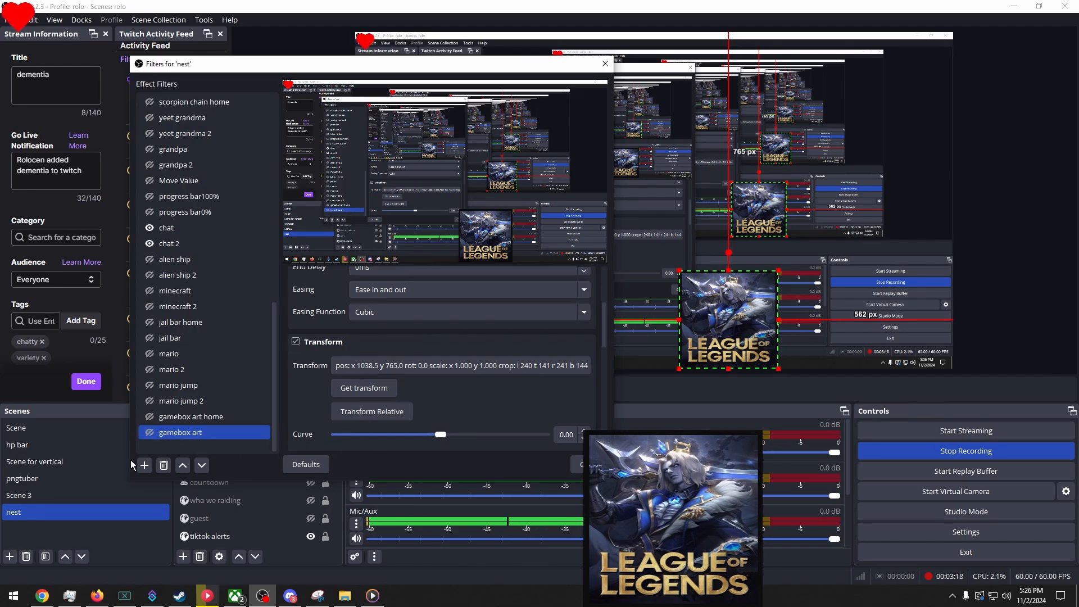
# - Try to add a Move Source filter named gamename home to the nest scene
pyautogui.click(144, 466)
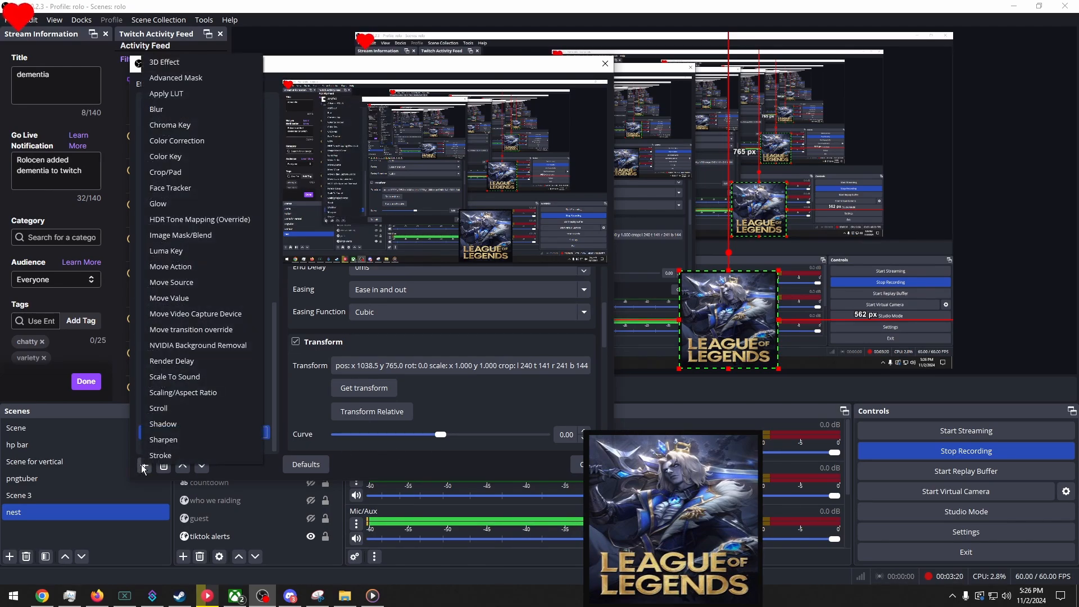
pyautogui.click(194, 282)
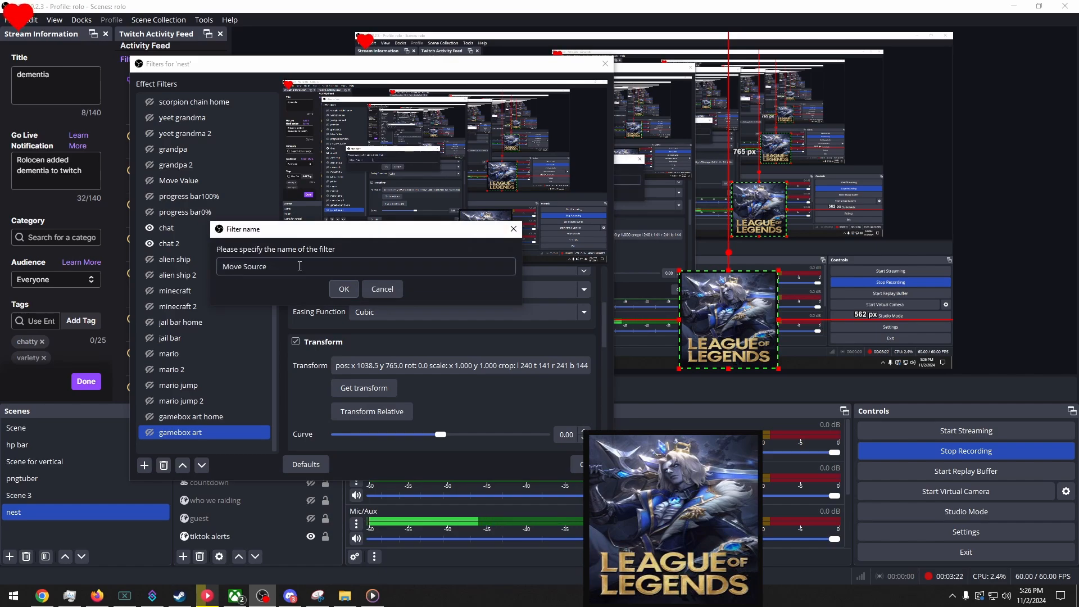
pyautogui.tripleClick(262, 268)
pyautogui.write('gamename home')
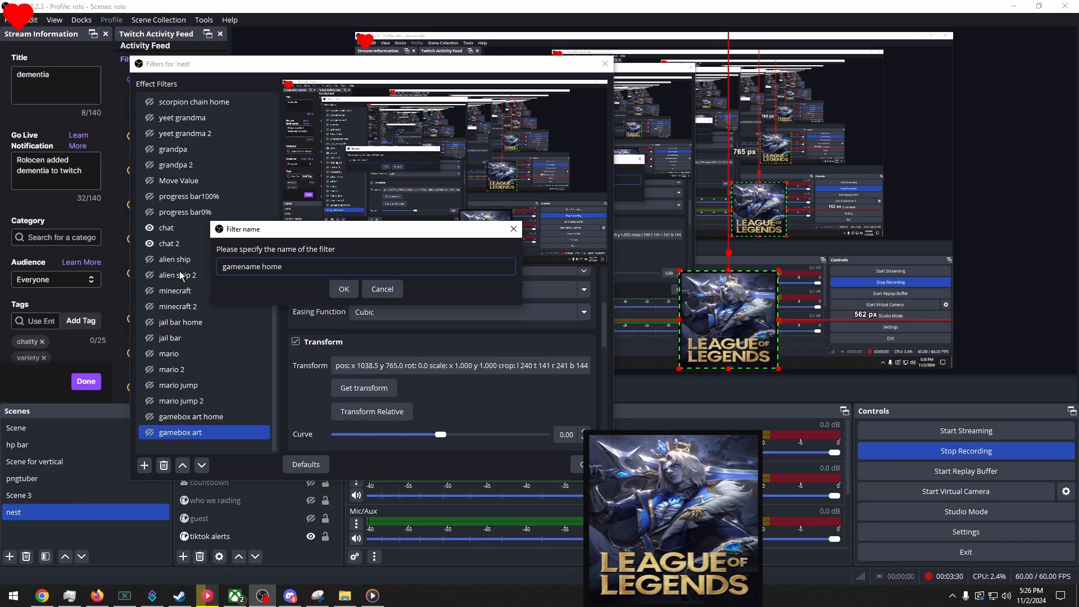
pyautogui.click(336, 289)
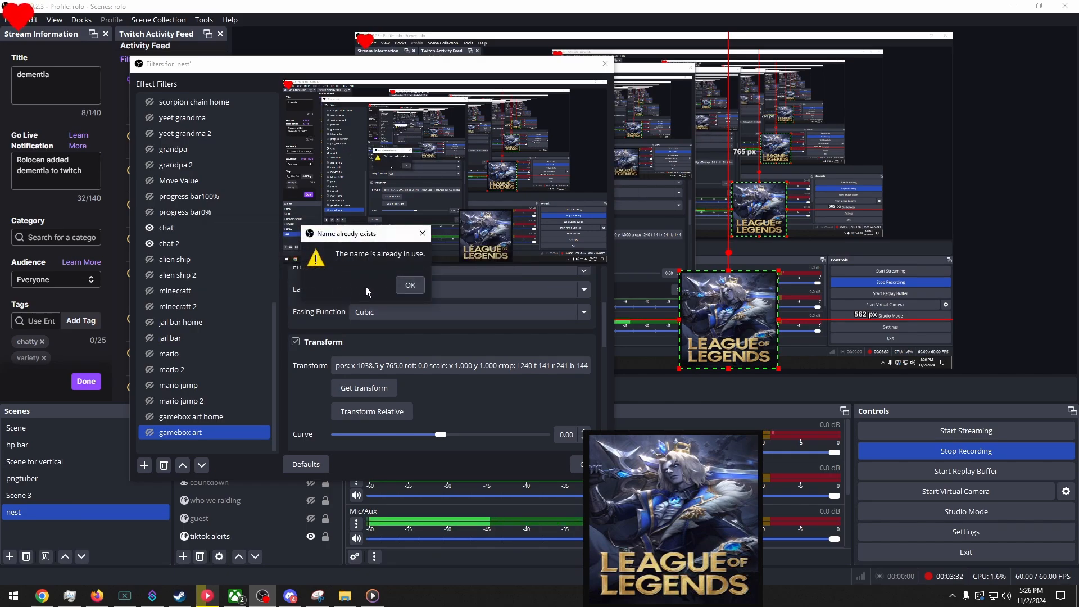
pyautogui.click(410, 286)
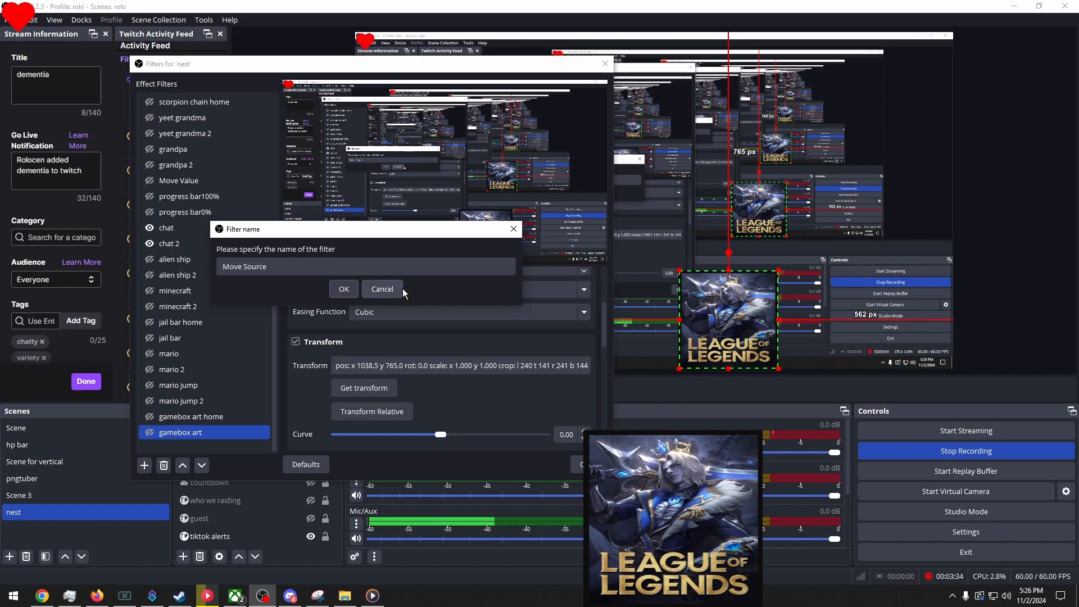
pyautogui.click(393, 289)
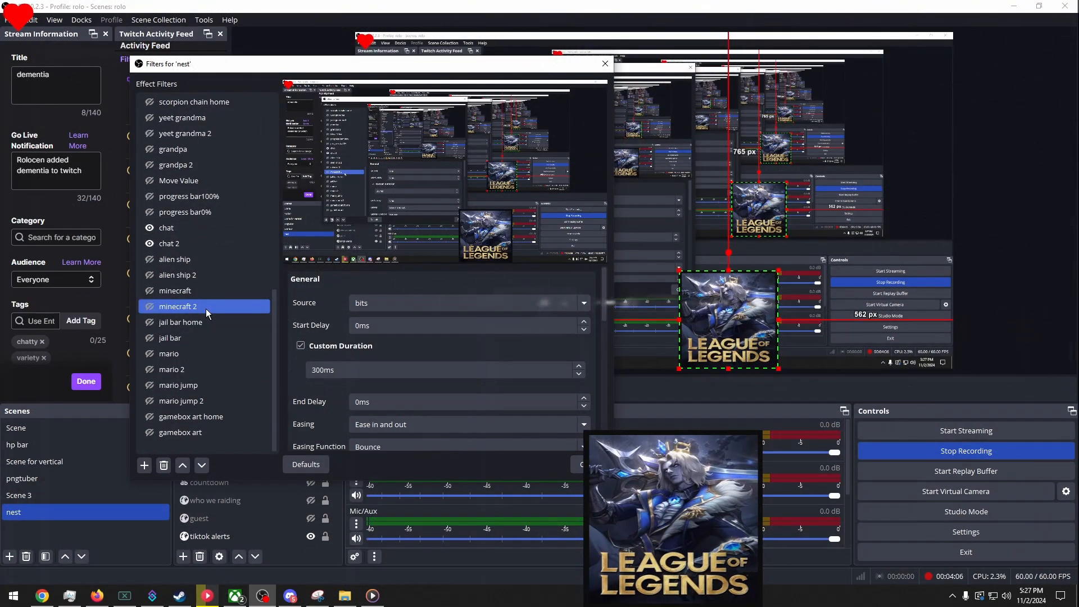
# - Add a Move Source effect filter to the nest scene and name it gamename home
pyautogui.click(144, 465)
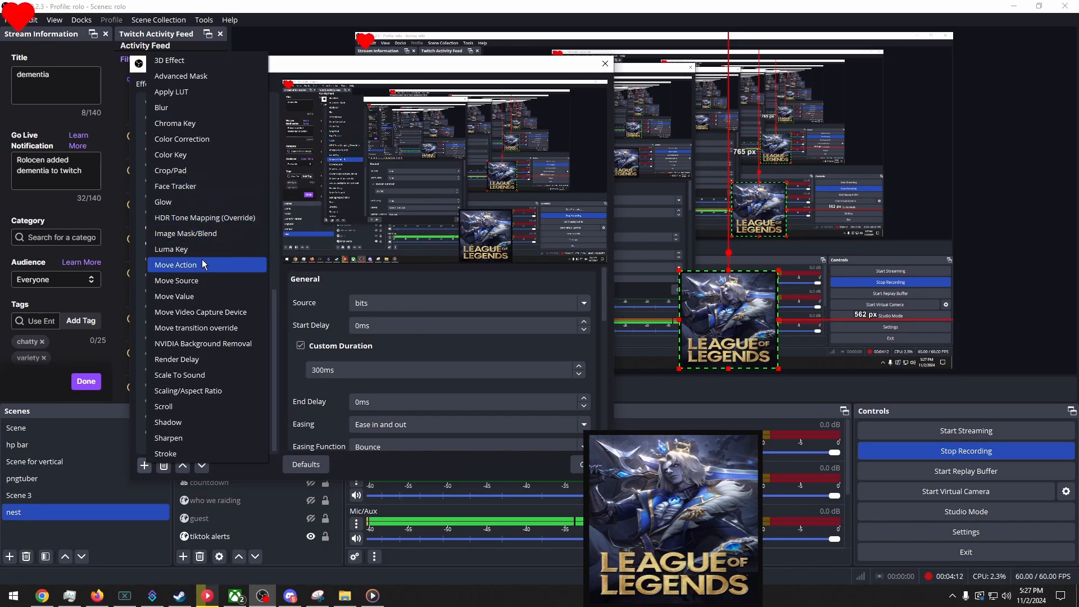
pyautogui.click(199, 281)
pyautogui.click(301, 268)
pyautogui.hotkey('ctrl', 'a')
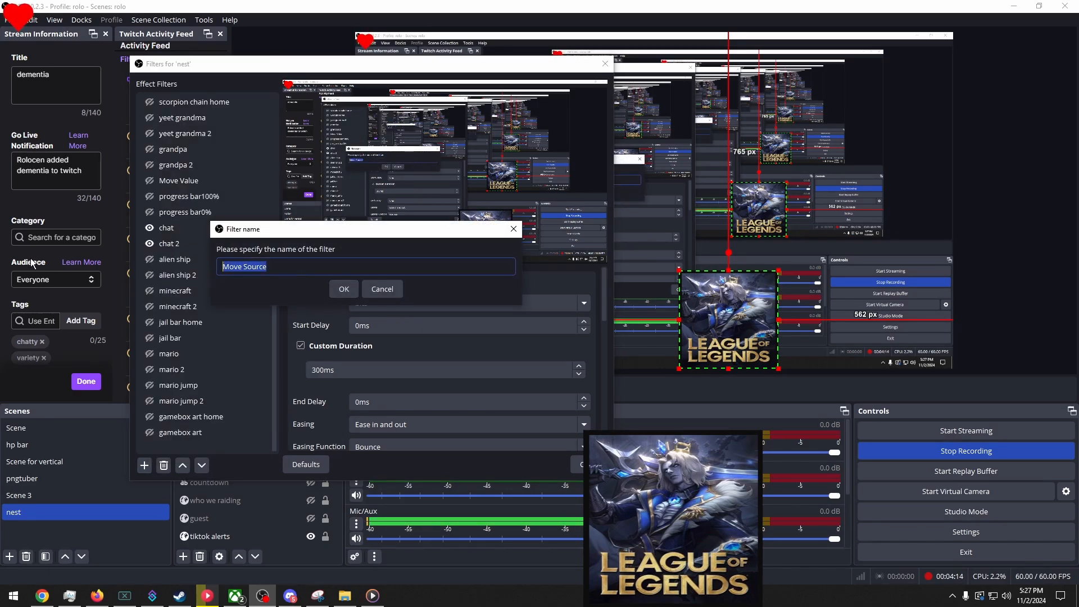
pyautogui.write('gamename hom')
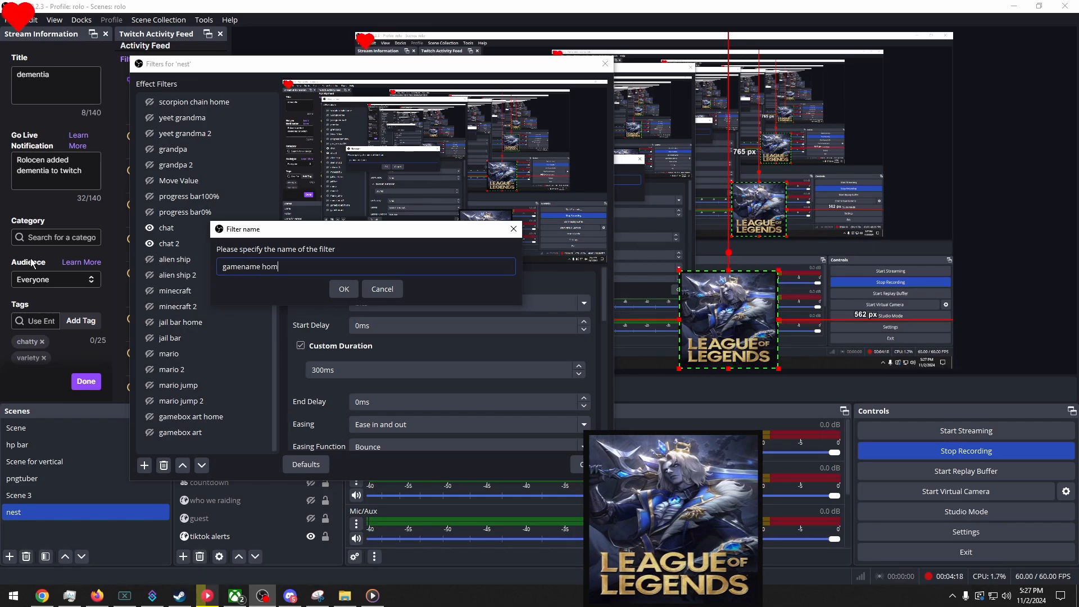
pyautogui.write('e')
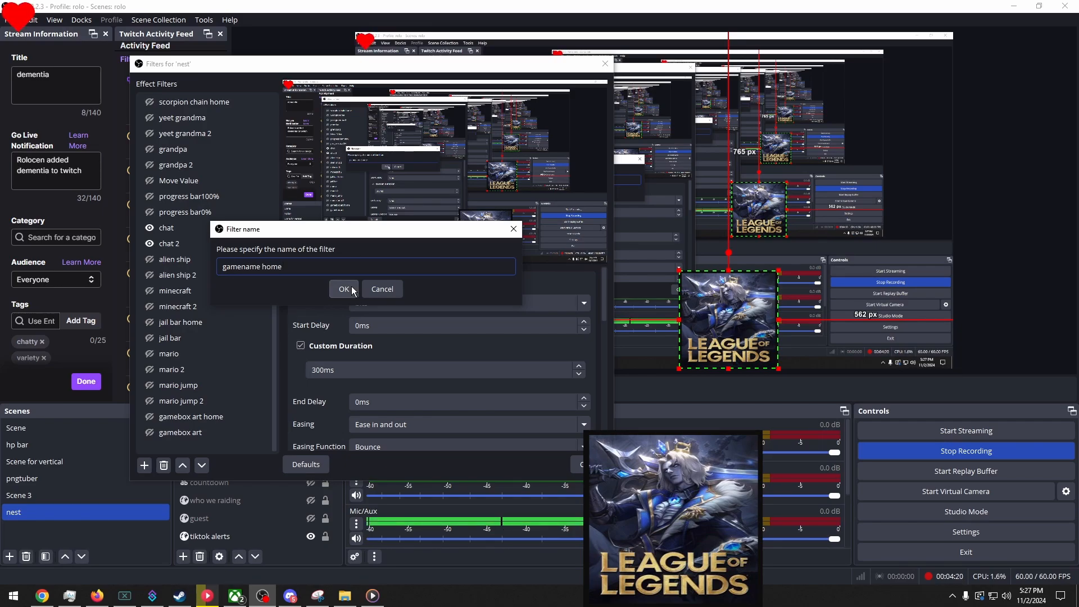
pyautogui.click(344, 288)
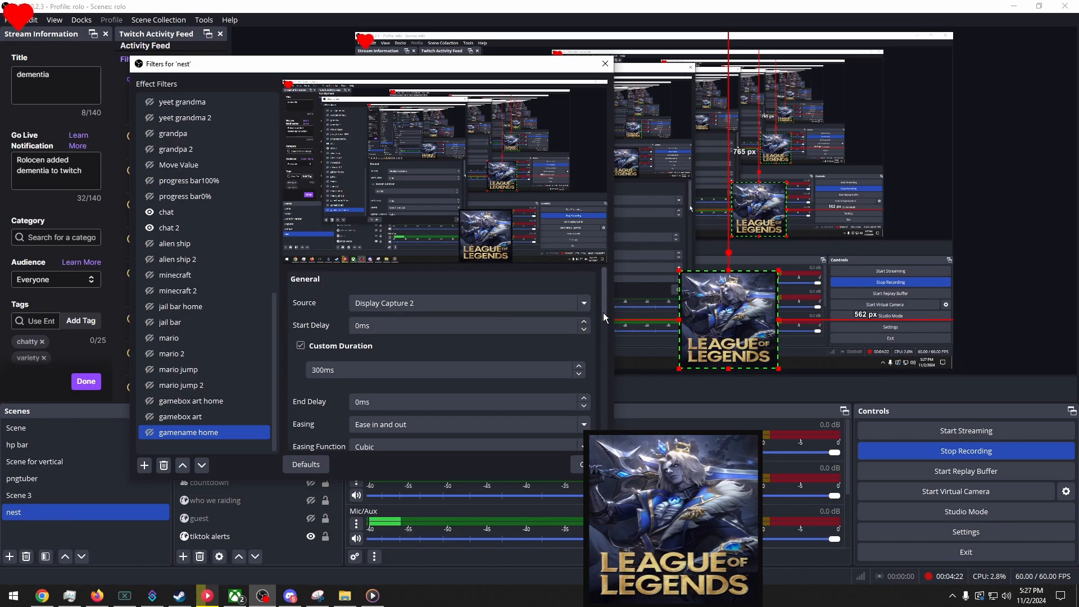
# - Set the gamename home filter's source to gamename, capture that source's current transform, and close the filters
pyautogui.click(494, 304)
pyautogui.scroll(-7, 434, 444)
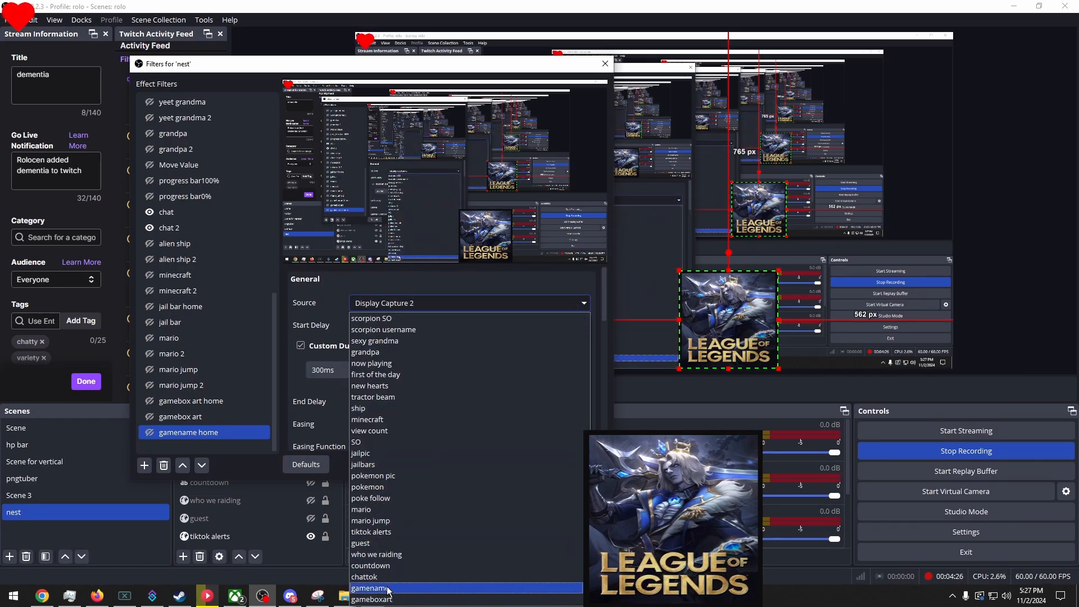
pyautogui.click(388, 588)
pyautogui.scroll(-3, 333, 400)
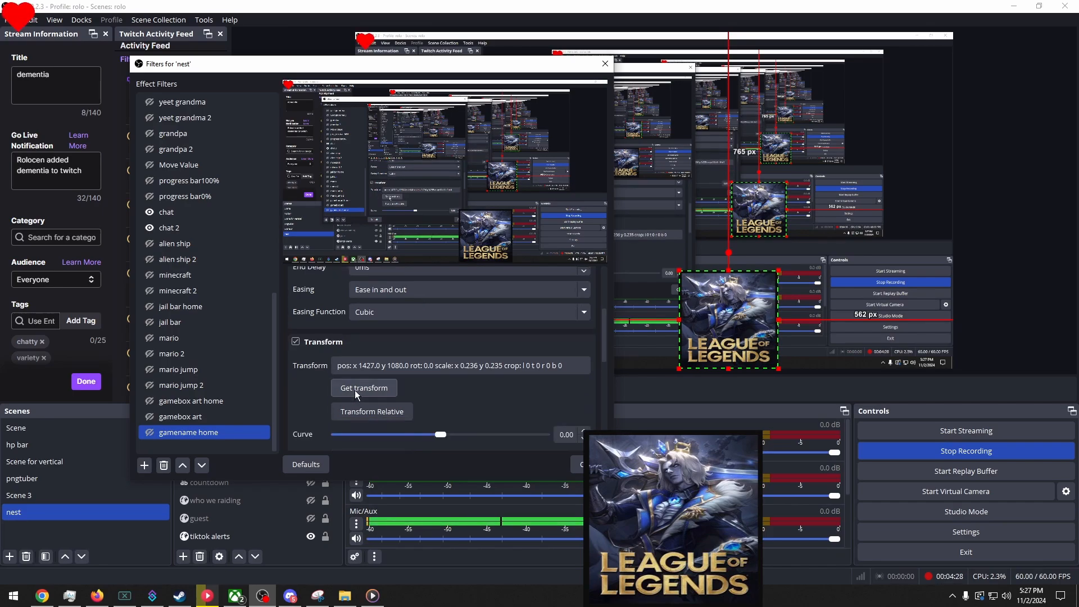
pyautogui.click(575, 466)
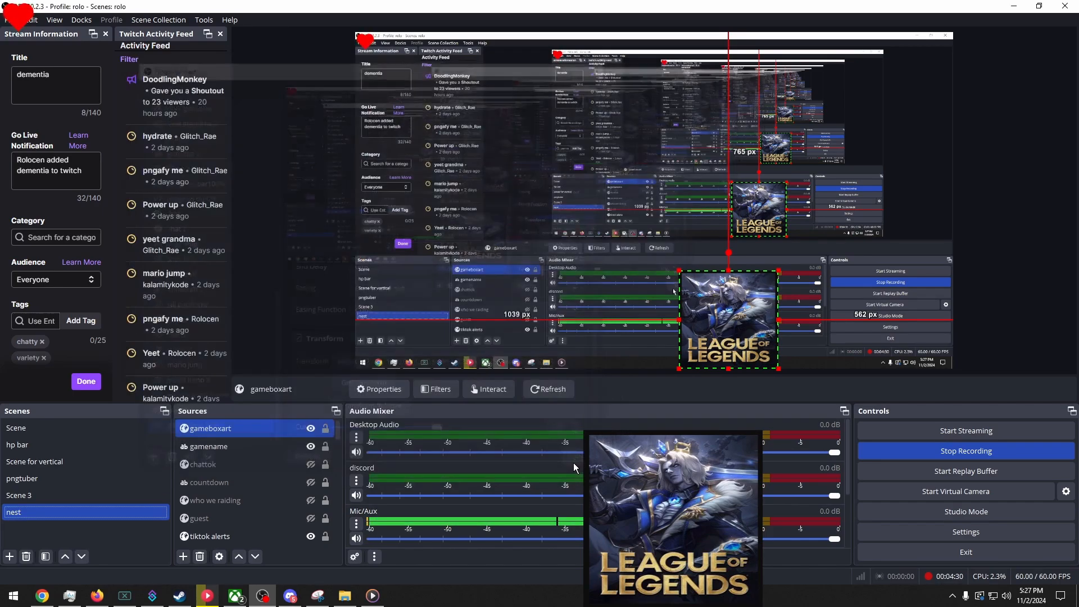
# - Move the gamename text source up onto the canvas, about 1419 px from its left edge and 1017 px from its top
pyautogui.click(252, 448)
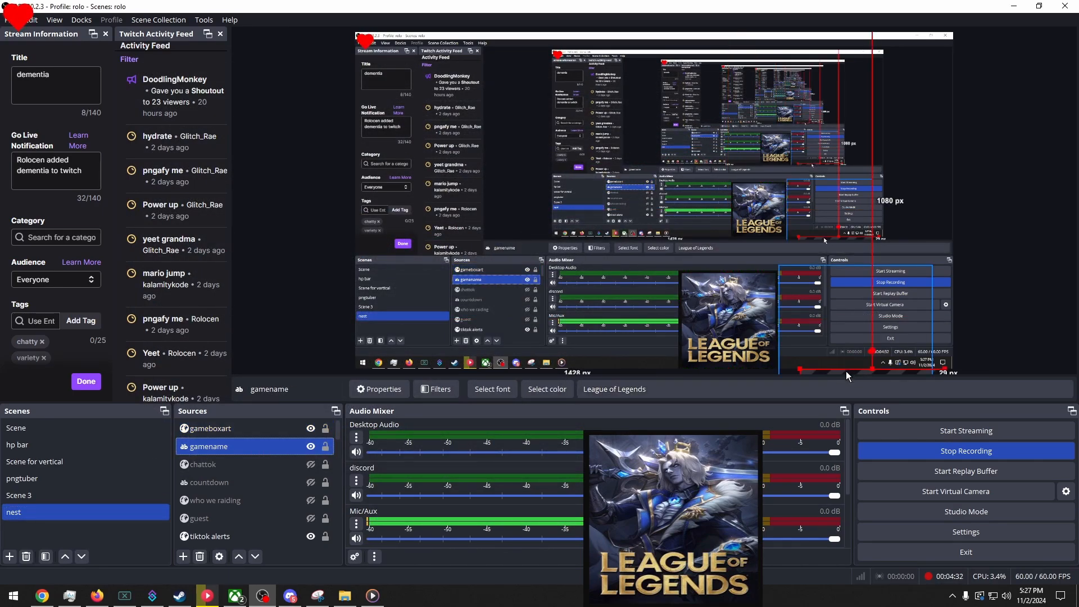
pyautogui.moveTo(847, 376); pyautogui.dragTo(844, 351)
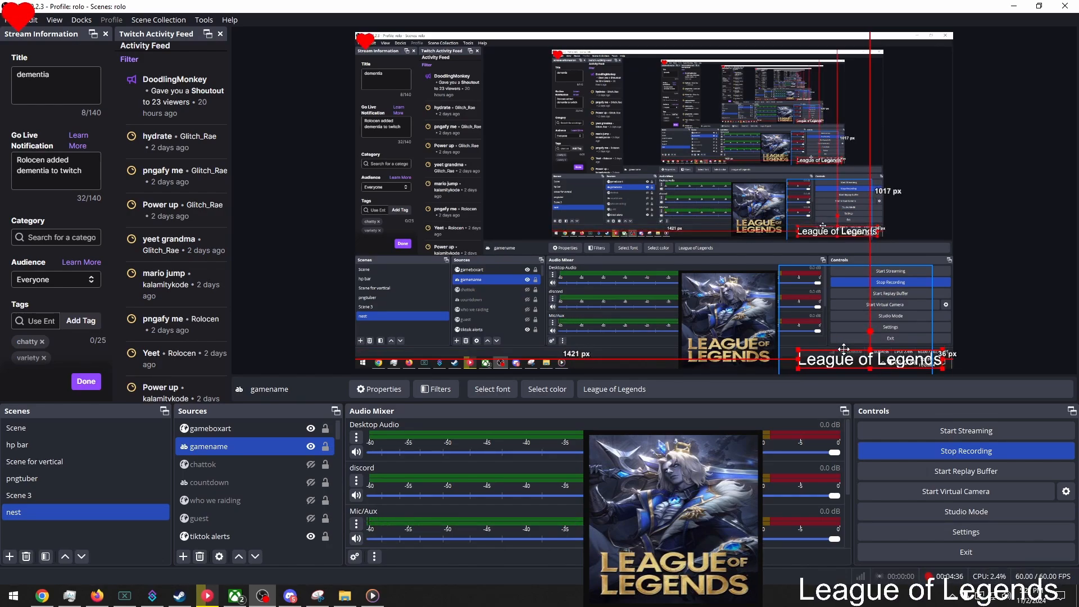
pyautogui.moveTo(844, 350); pyautogui.dragTo(843, 349)
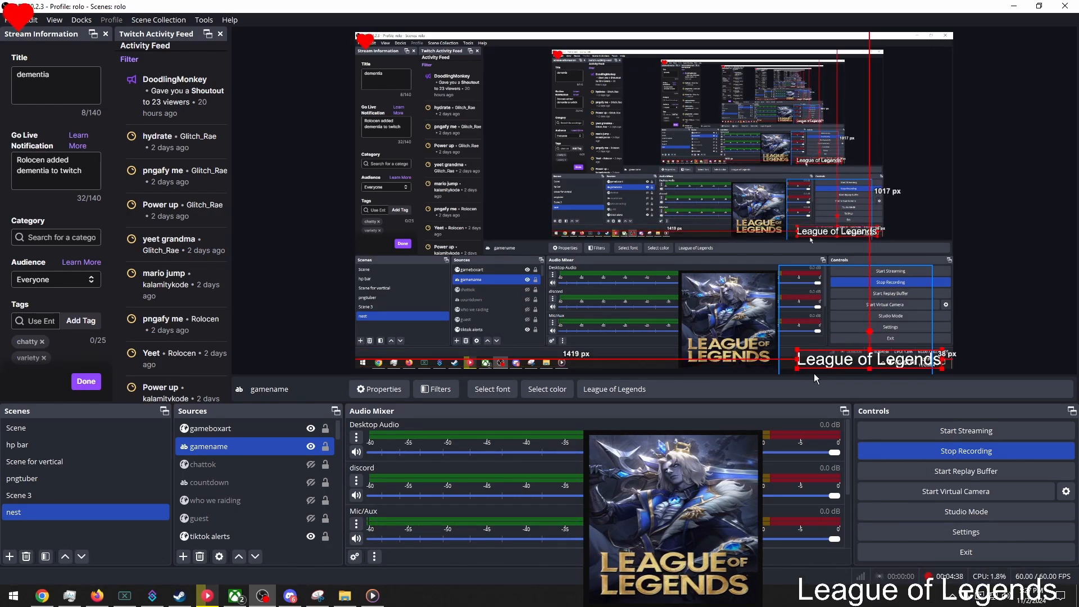
# - Duplicate the nest scene's gamename home filter as gamename home 2 and capture the gamename source's current transform in the copy
pyautogui.rightClick(59, 517)
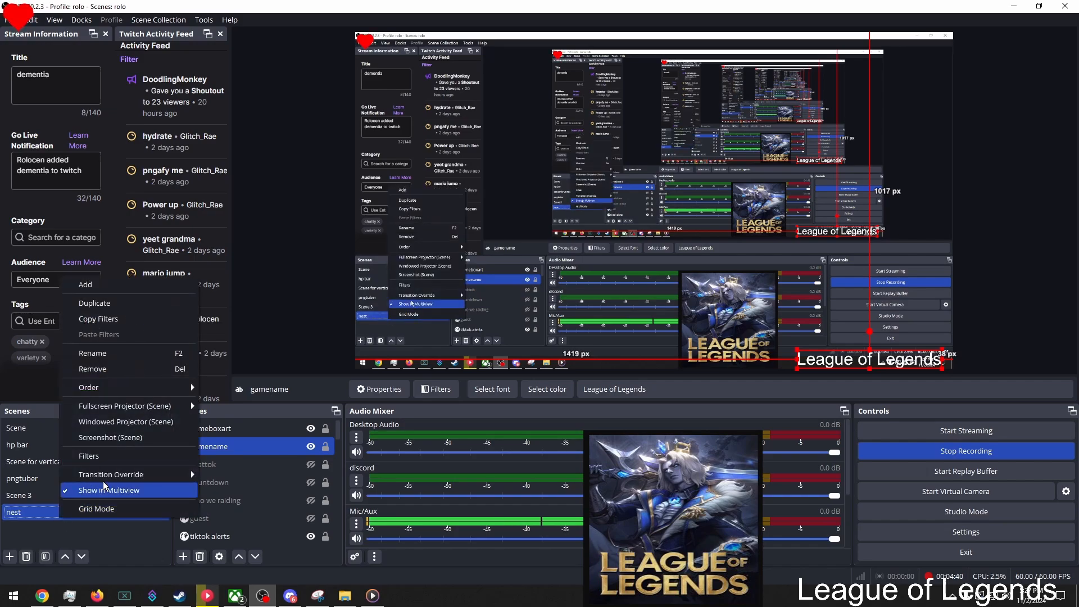
pyautogui.click(121, 456)
pyautogui.click(353, 371)
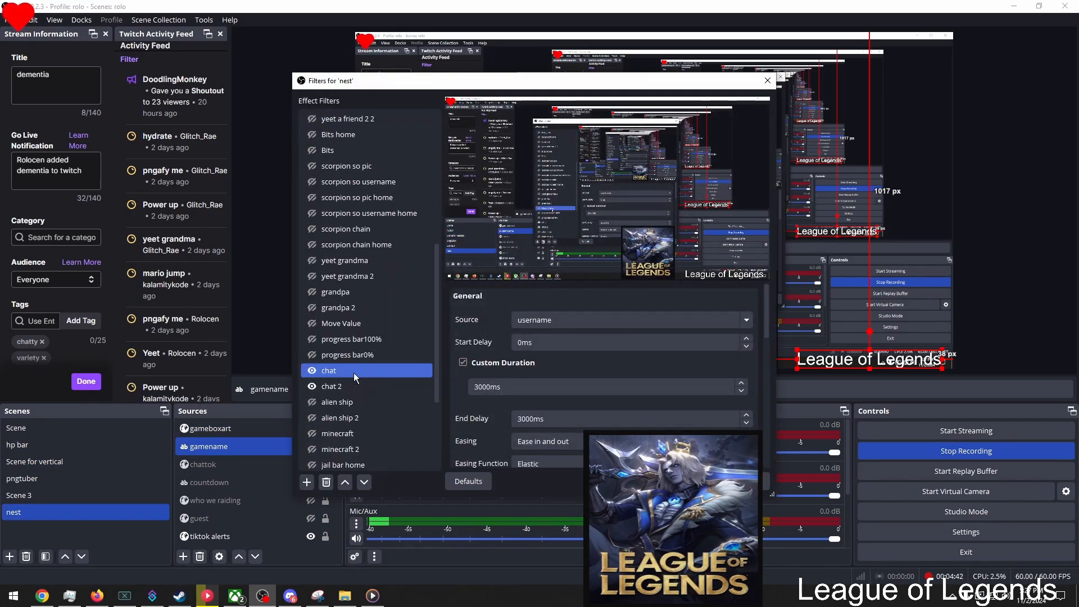
pyautogui.scroll(-3, 354, 373)
pyautogui.click(356, 449)
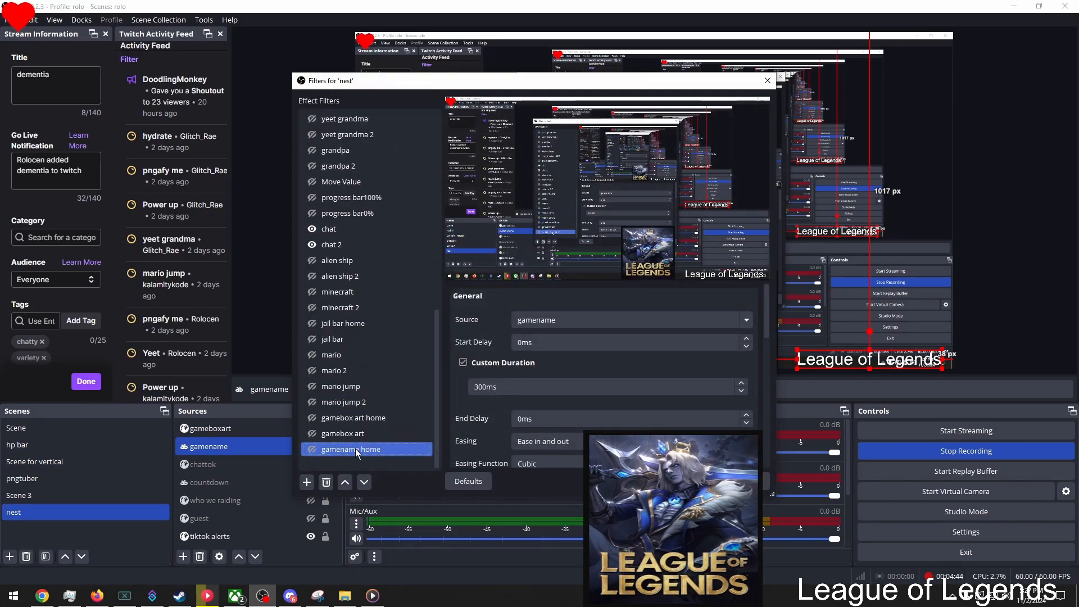
pyautogui.rightClick(363, 449)
pyautogui.click(387, 474)
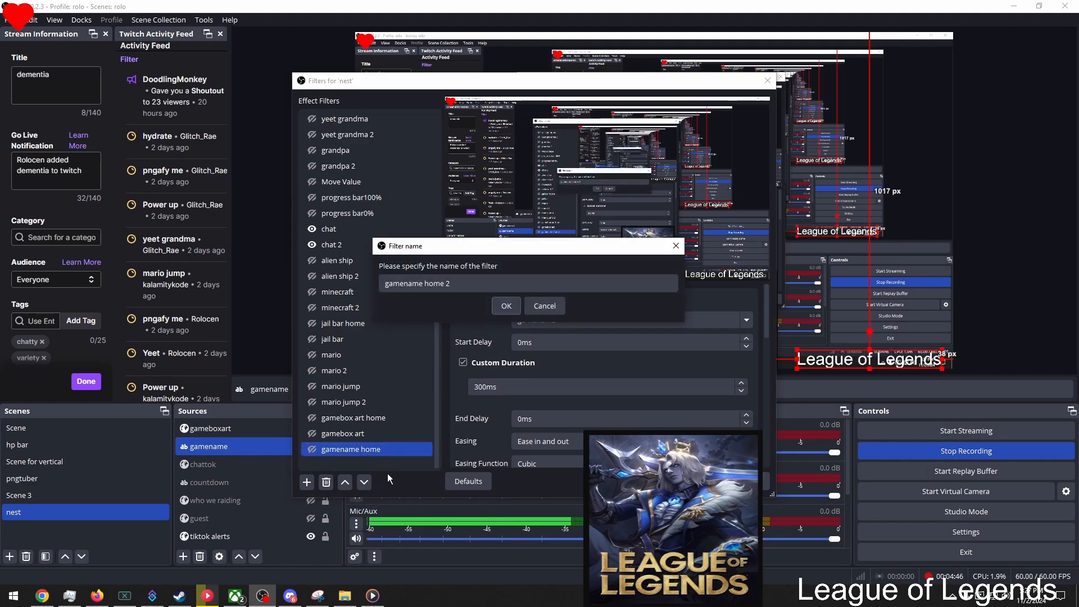
pyautogui.click(506, 306)
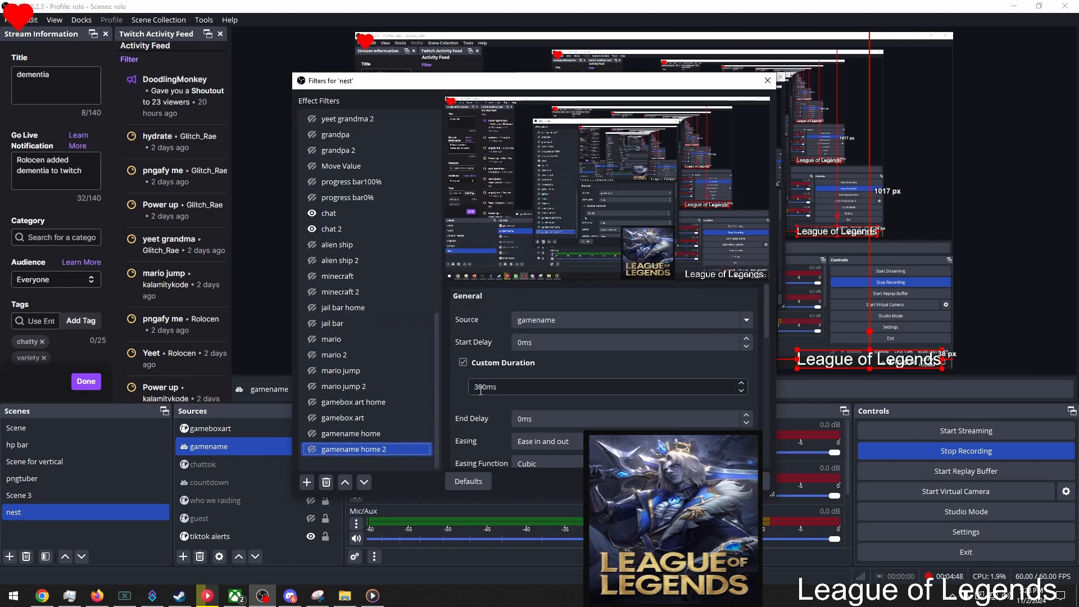
pyautogui.scroll(-3, 481, 390)
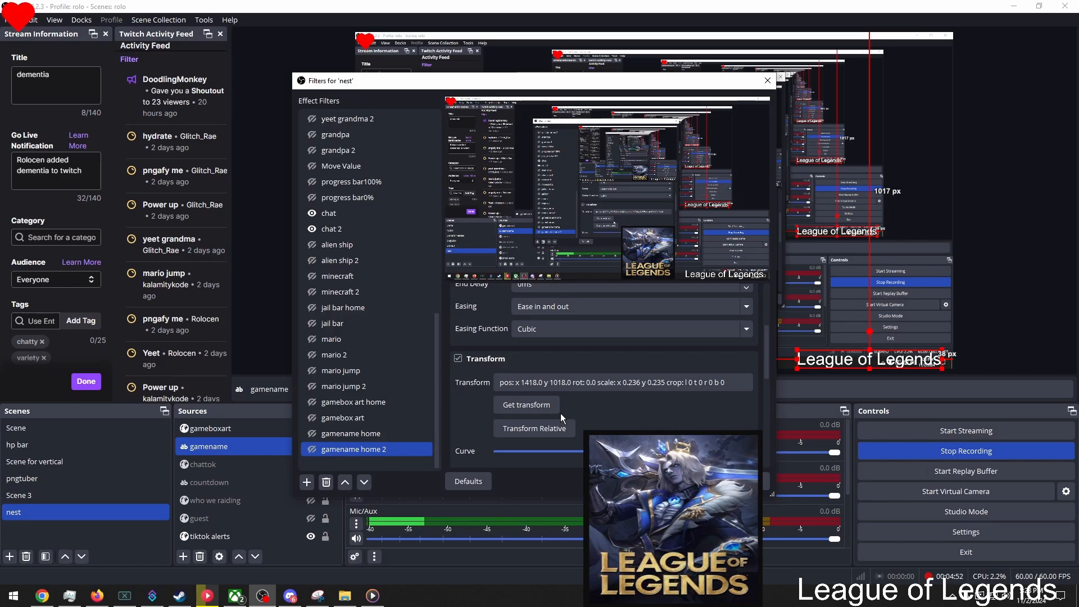
# - Test the gamename home and gamename home 2 filters by running them in turn
pyautogui.click(312, 434)
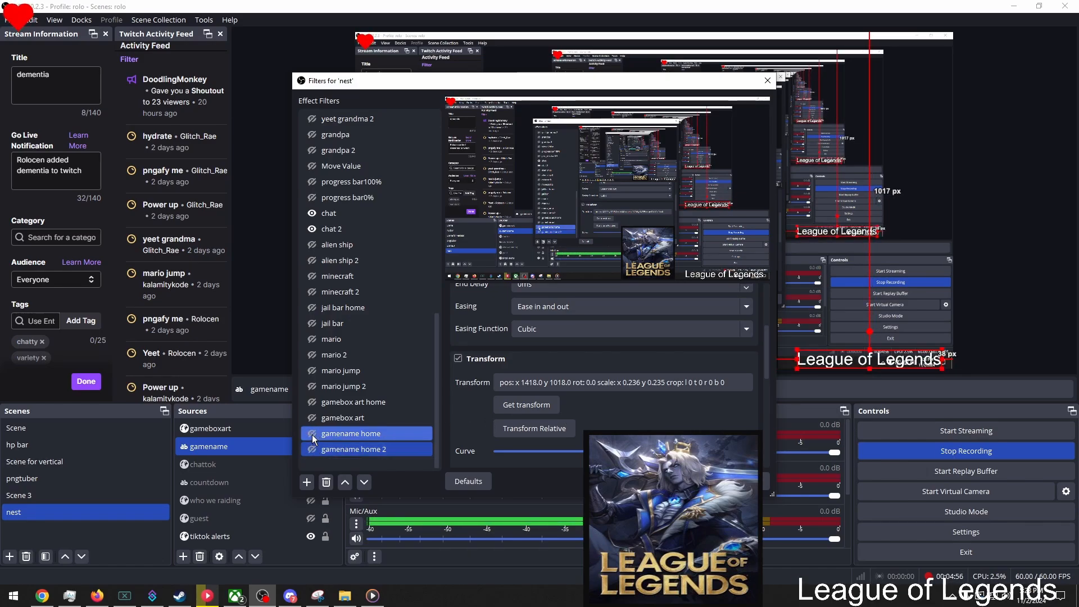
pyautogui.click(311, 449)
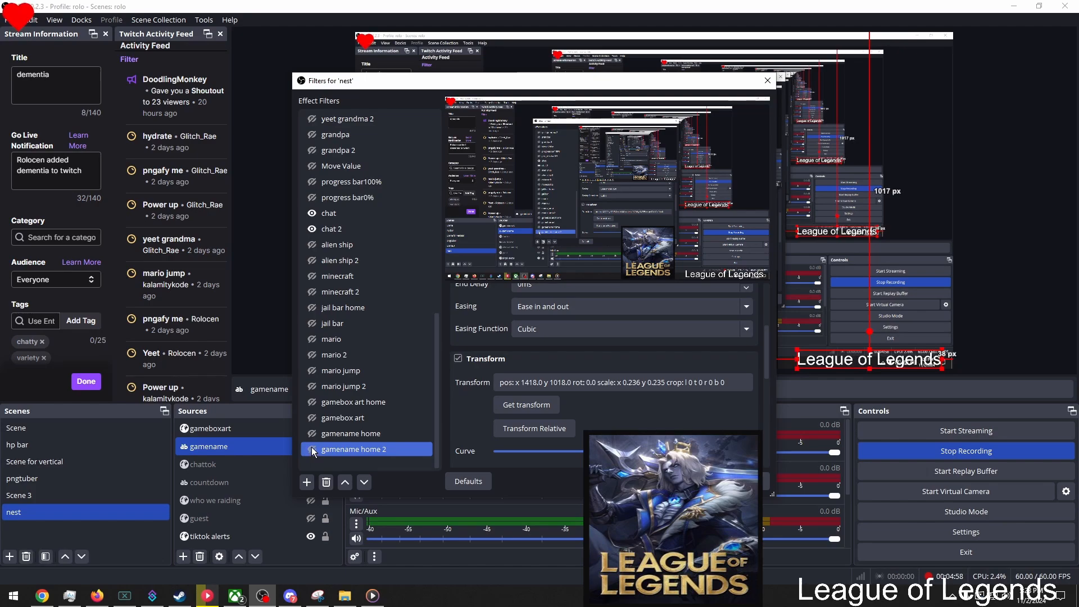
pyautogui.click(313, 434)
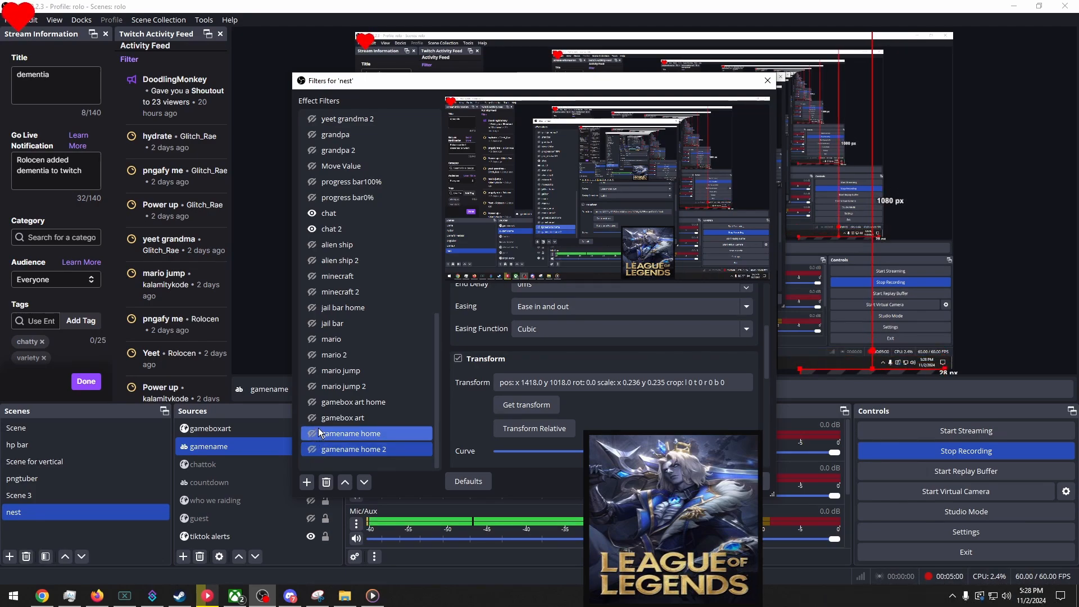
# - Set the gamebox art filter's simultaneous move to gamename home 2 and run the filter to test it
pyautogui.click(322, 423)
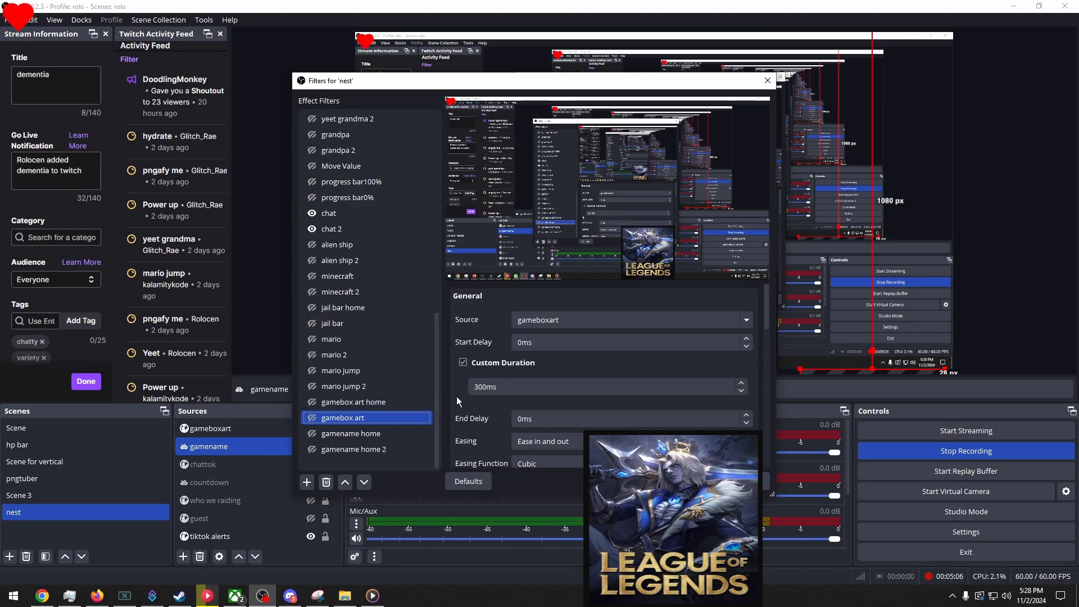
pyautogui.scroll(-2, 457, 397)
pyautogui.scroll(-2, 456, 396)
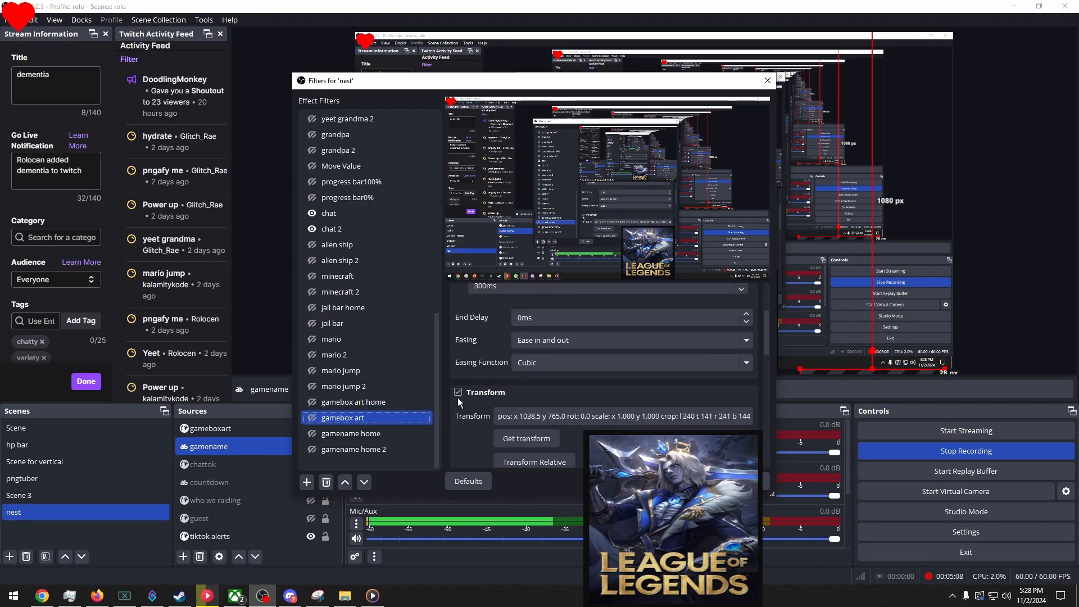
pyautogui.scroll(-6, 458, 397)
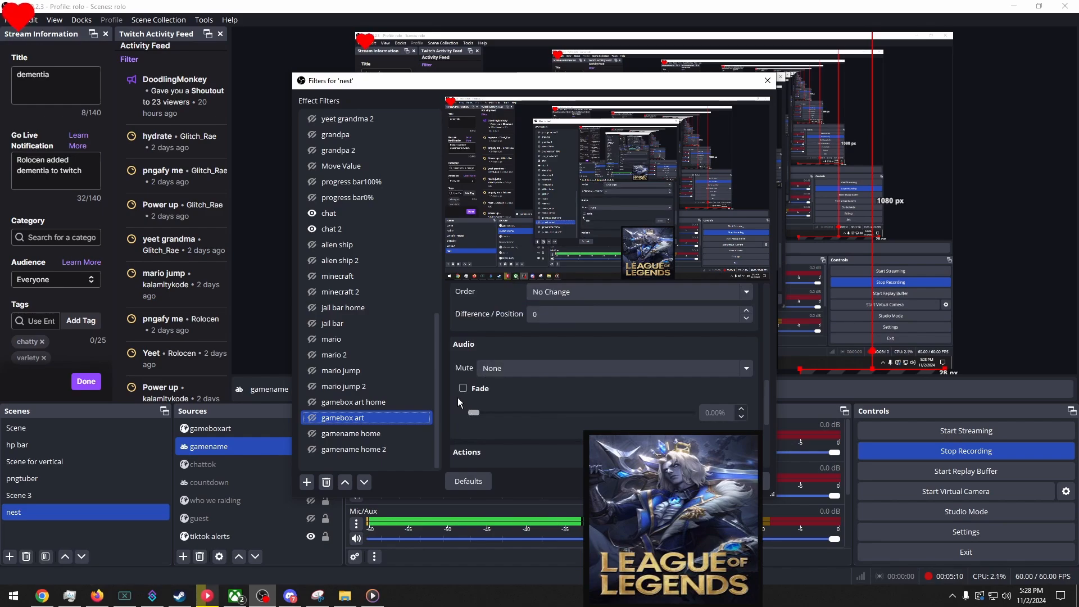
pyautogui.scroll(-4, 458, 396)
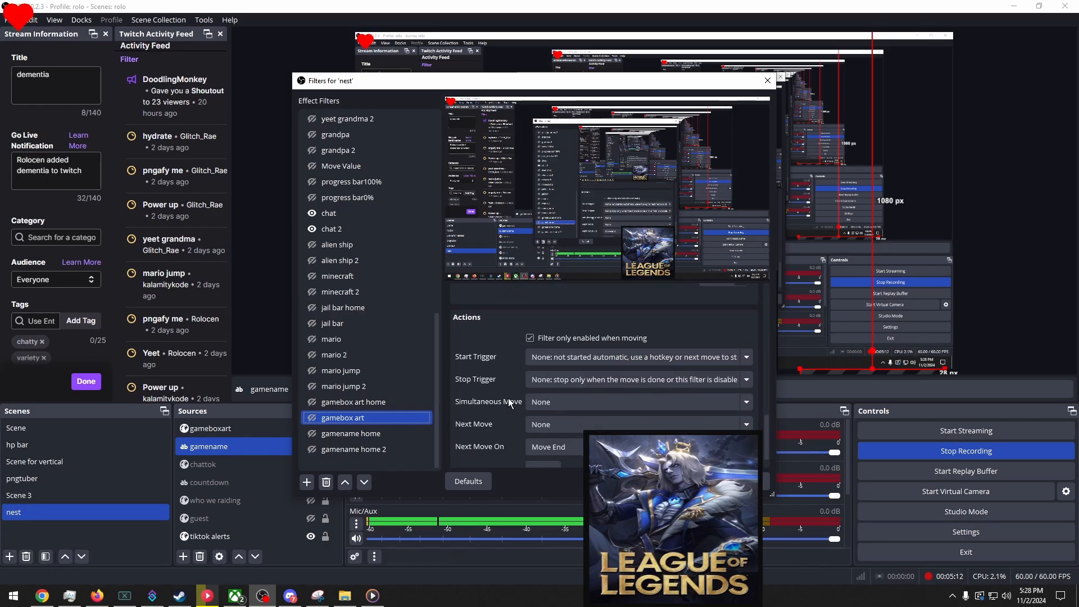
pyautogui.click(746, 404)
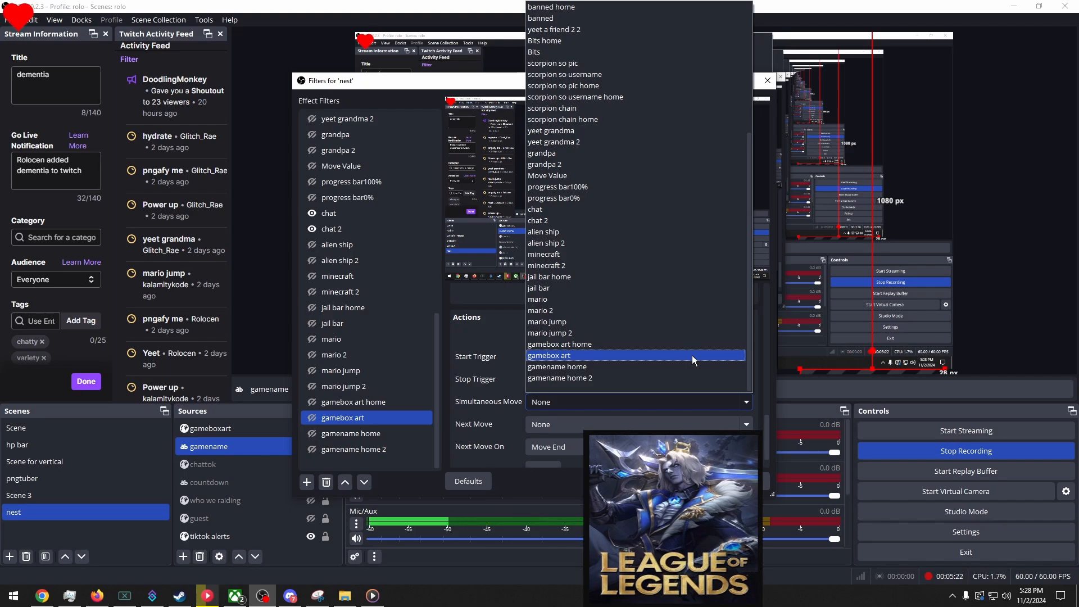
pyautogui.scroll(5, 621, 288)
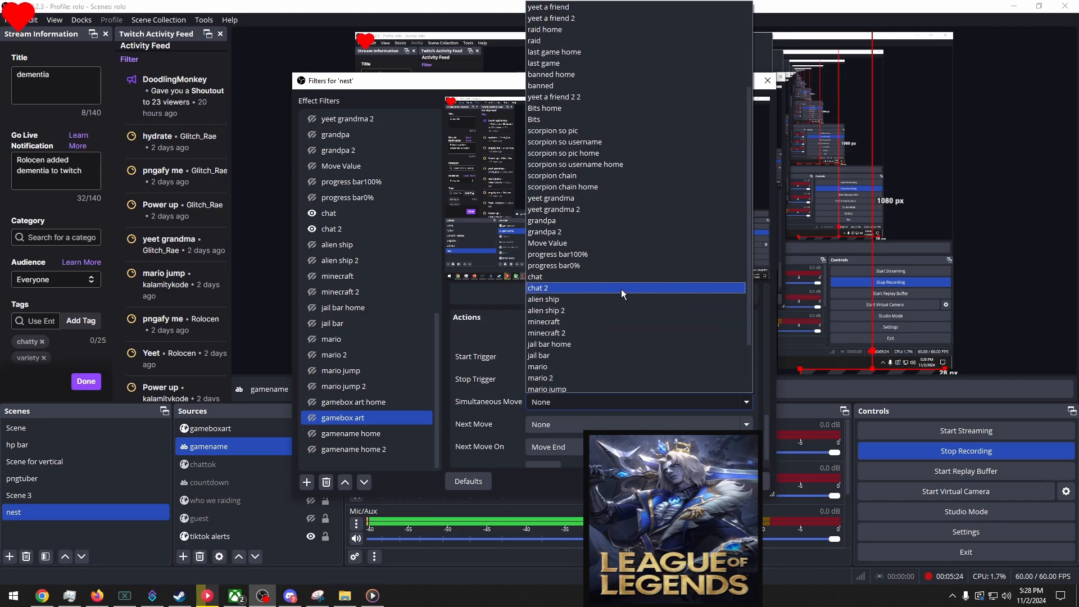
pyautogui.scroll(1, 622, 289)
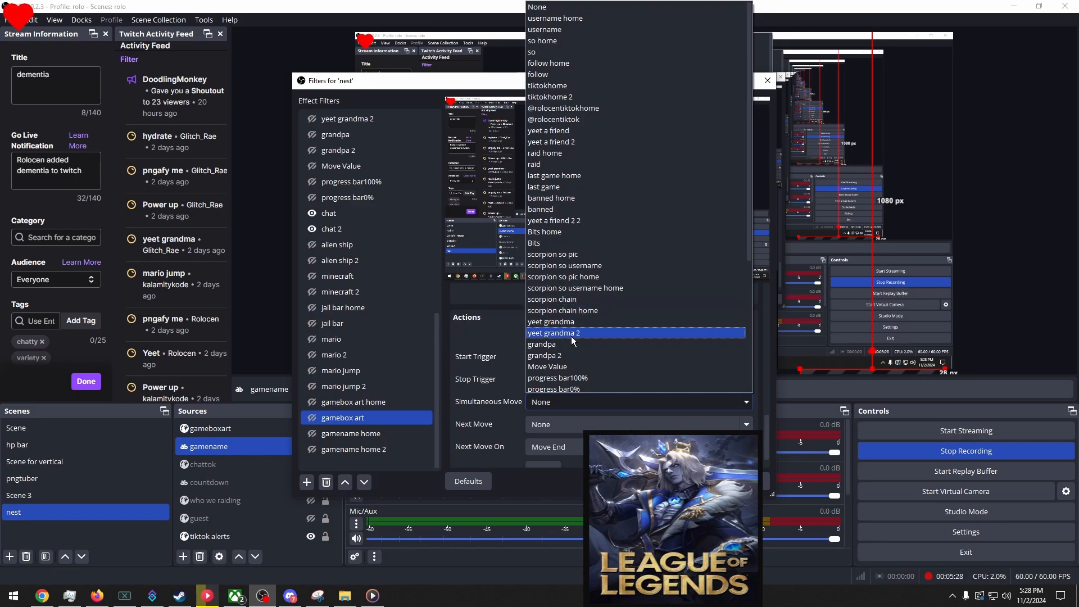
pyautogui.scroll(-6, 569, 344)
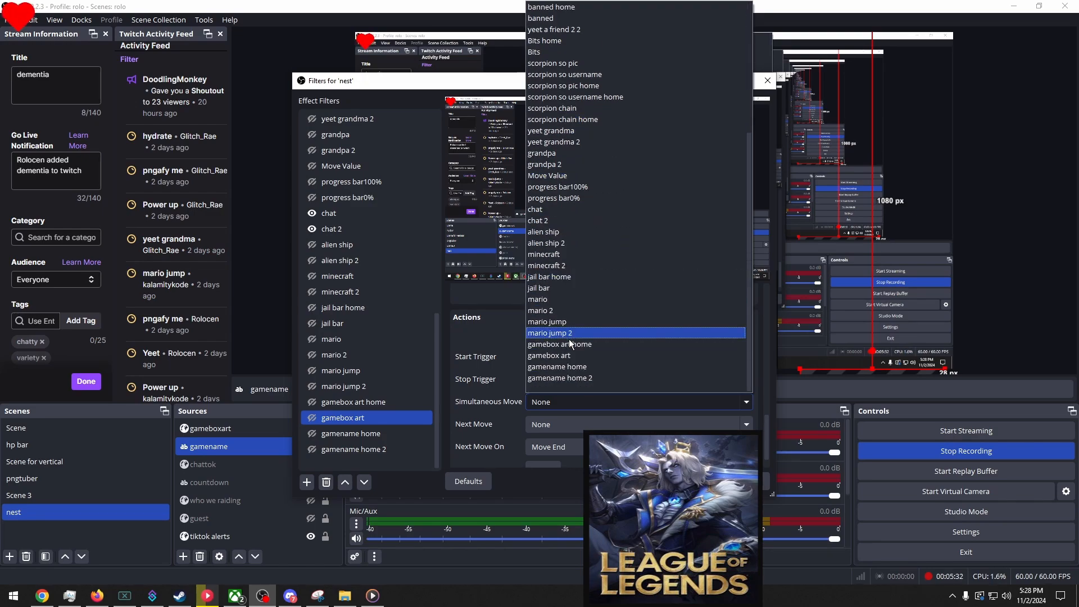
pyautogui.click(579, 378)
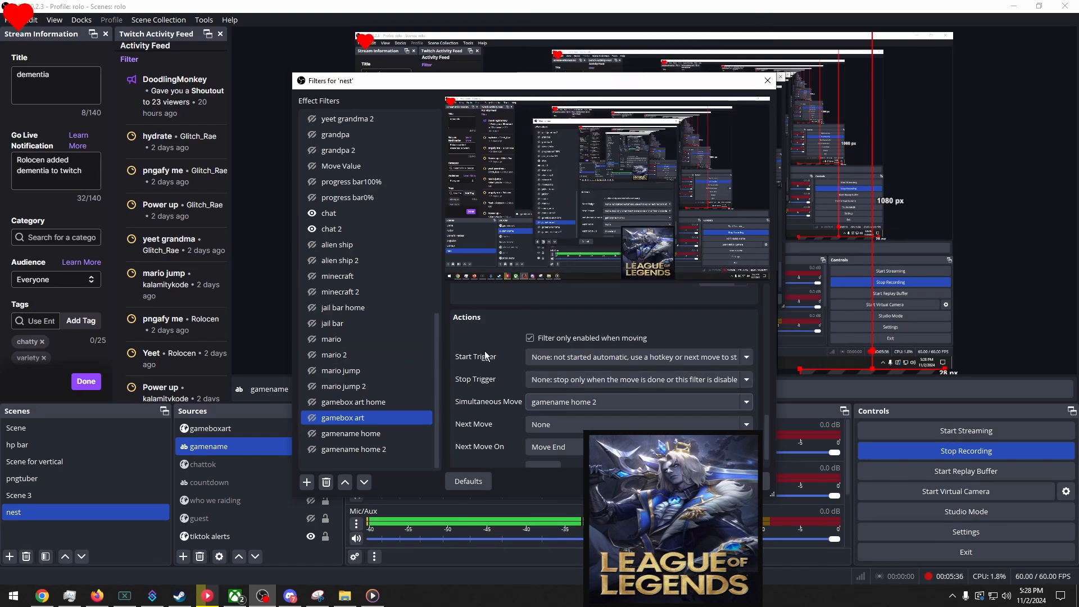
pyautogui.click(312, 418)
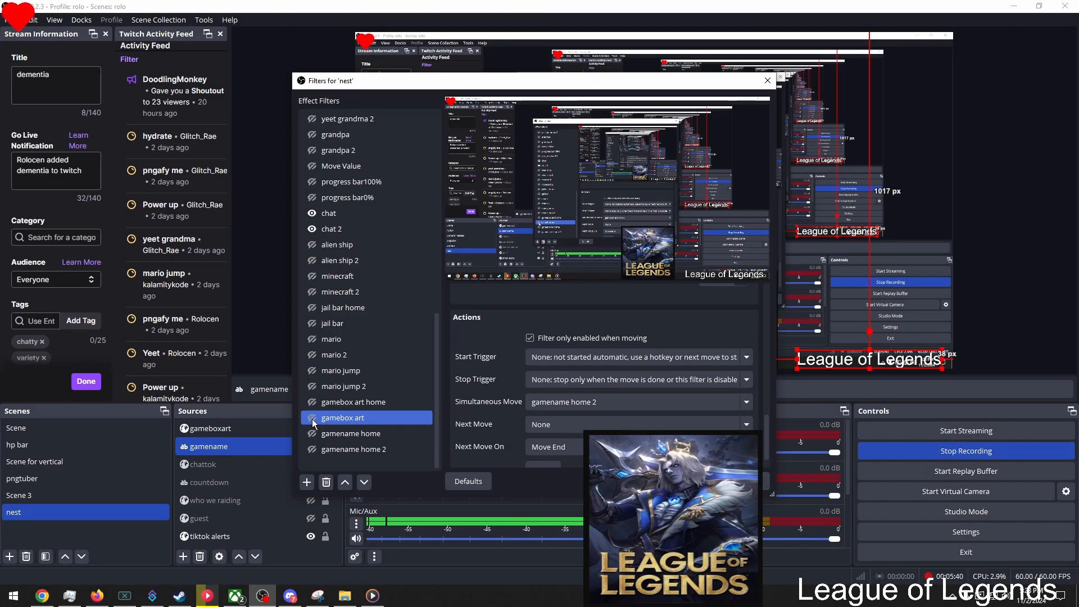
# - Set the gamebox art home filter's simultaneous move to gamename home
pyautogui.click(367, 402)
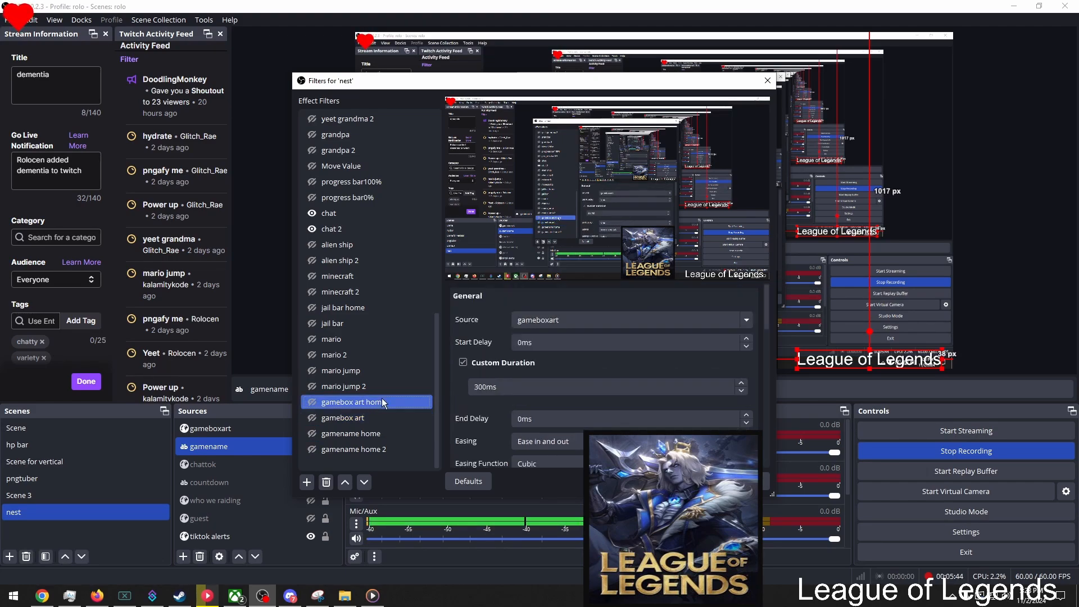
pyautogui.scroll(-6, 457, 393)
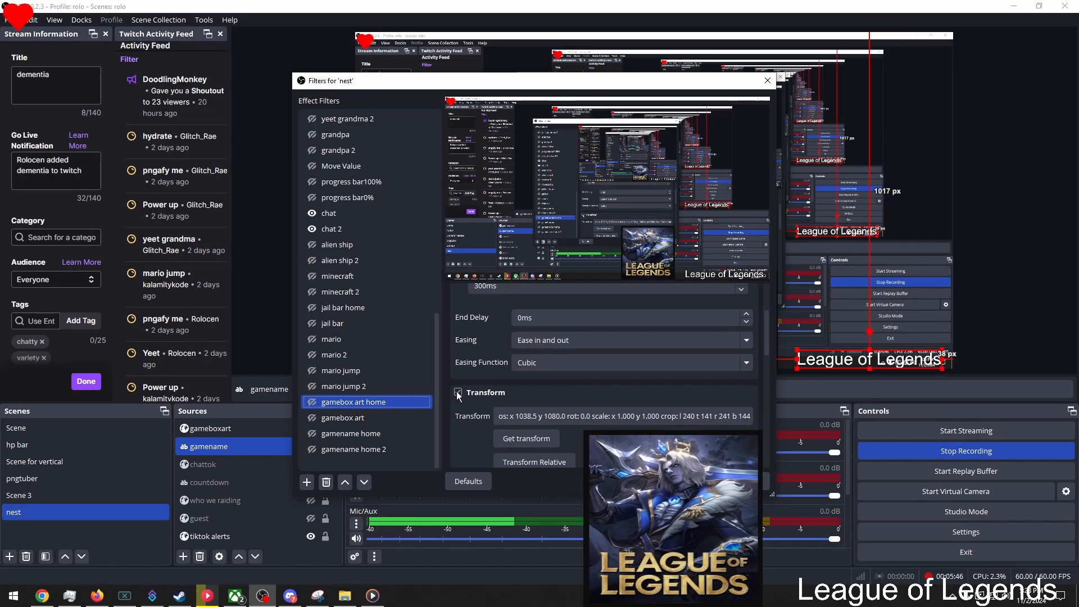
pyautogui.scroll(-5, 458, 395)
pyautogui.scroll(-7, 457, 393)
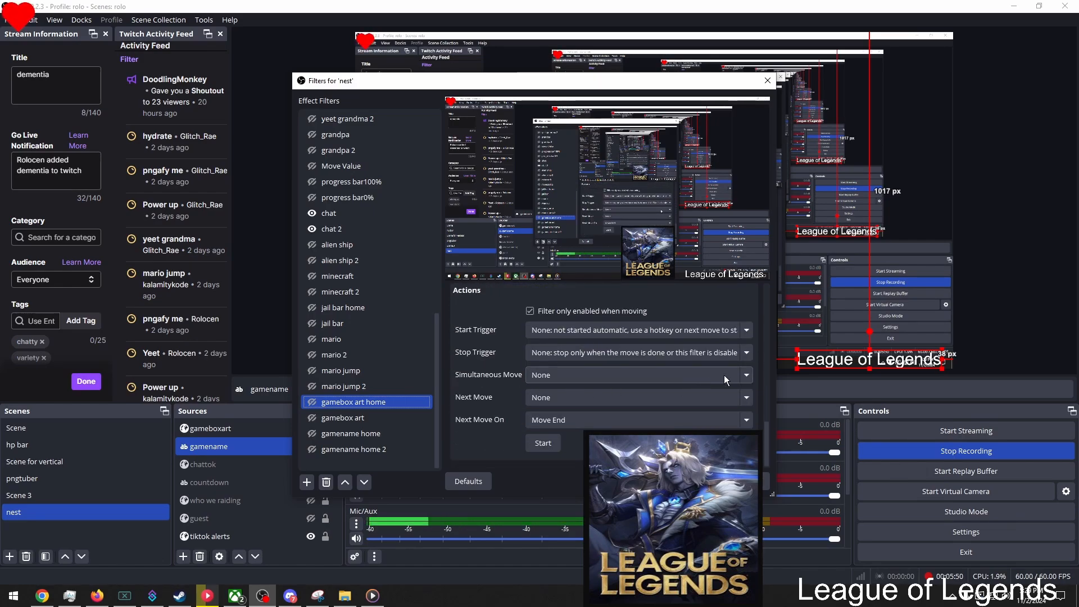
pyautogui.click(751, 374)
pyautogui.scroll(-6, 690, 314)
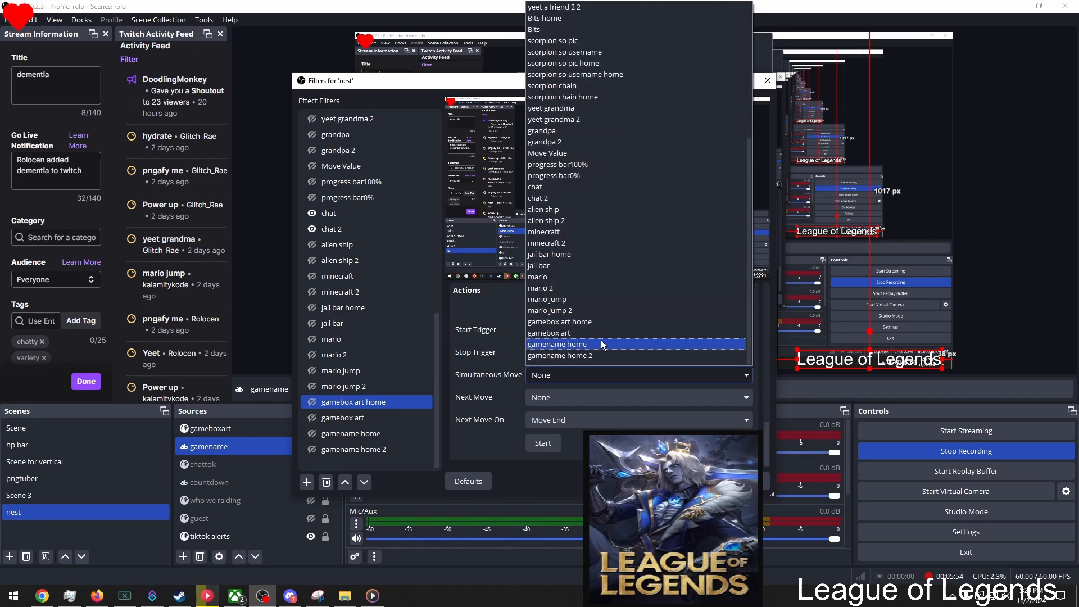
pyautogui.click(602, 344)
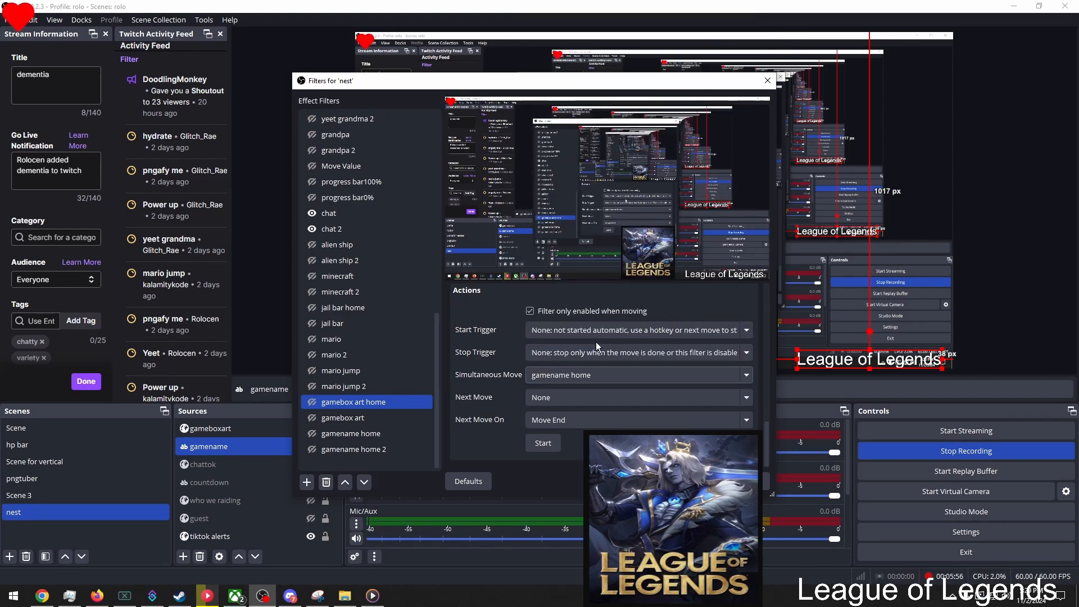
# - Run the gamebox art home filter to send the box art and game name off the canvas, and close the nest filters
pyautogui.keyDown('ctrl'); pyautogui.click(313, 417); pyautogui.keyUp('ctrl')
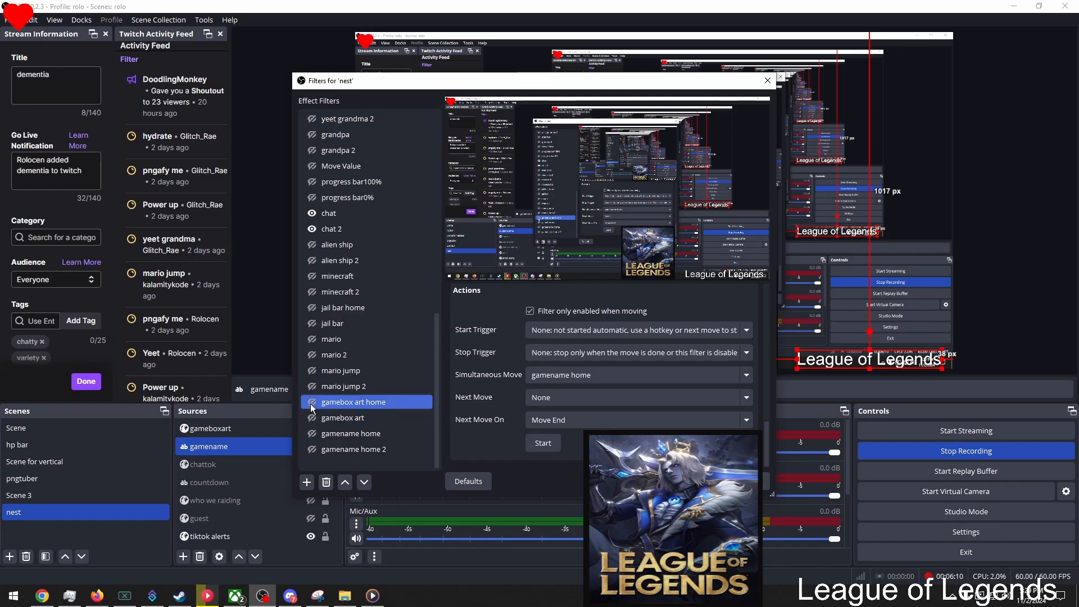
pyautogui.click(312, 404)
pyautogui.click(311, 413)
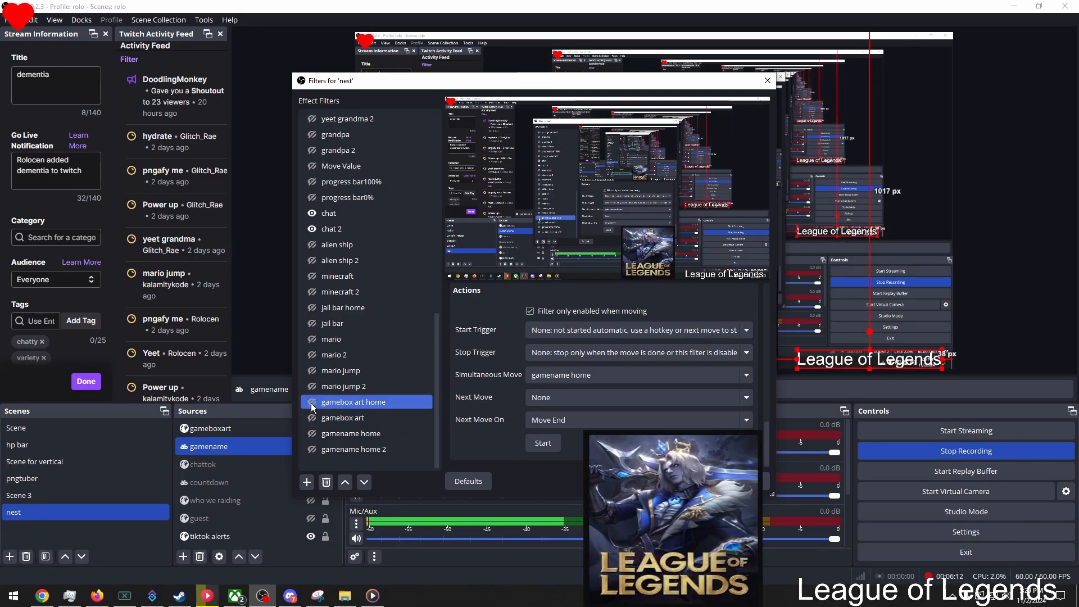
pyautogui.click(311, 407)
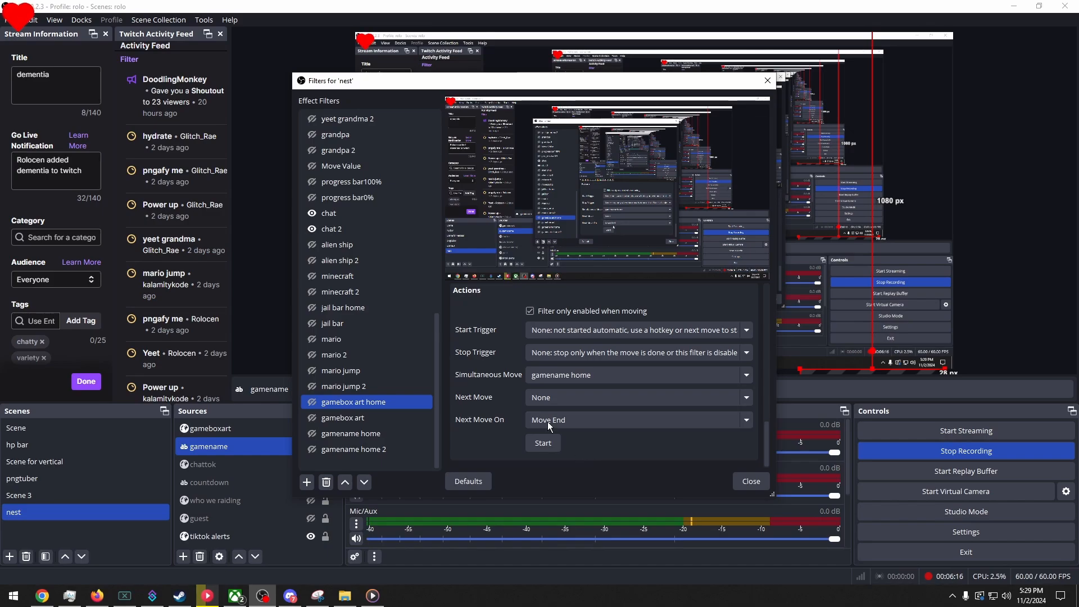
pyautogui.click(753, 482)
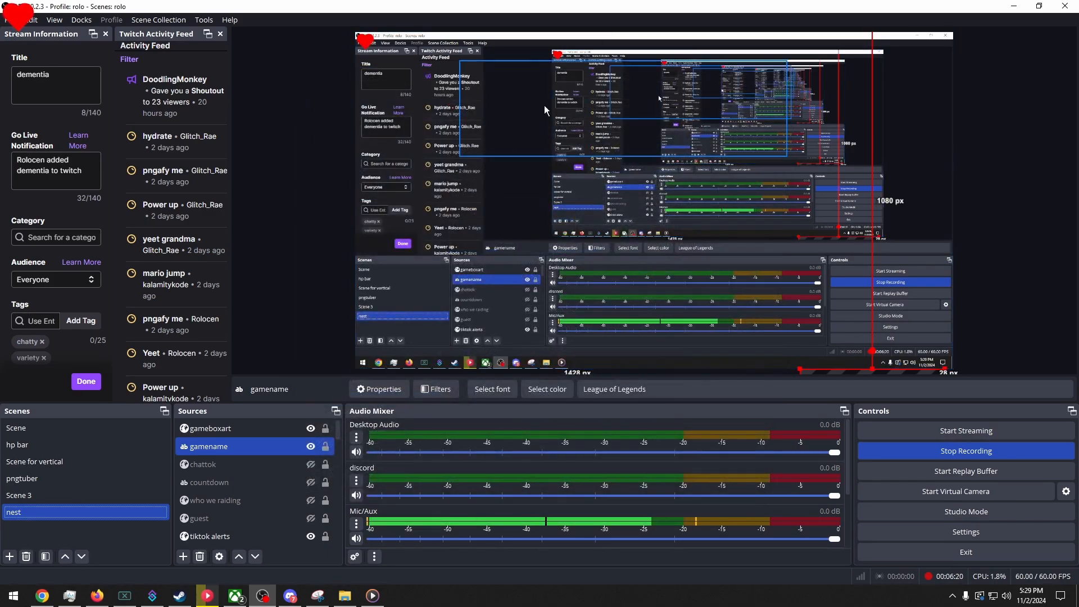
# - Switch to Streamer.bot and add a scene filter state sub-action to setgame making the nest scene's gamebox art filter Visible, testing it before saving
pyautogui.hotkey('alt', 'Tab')
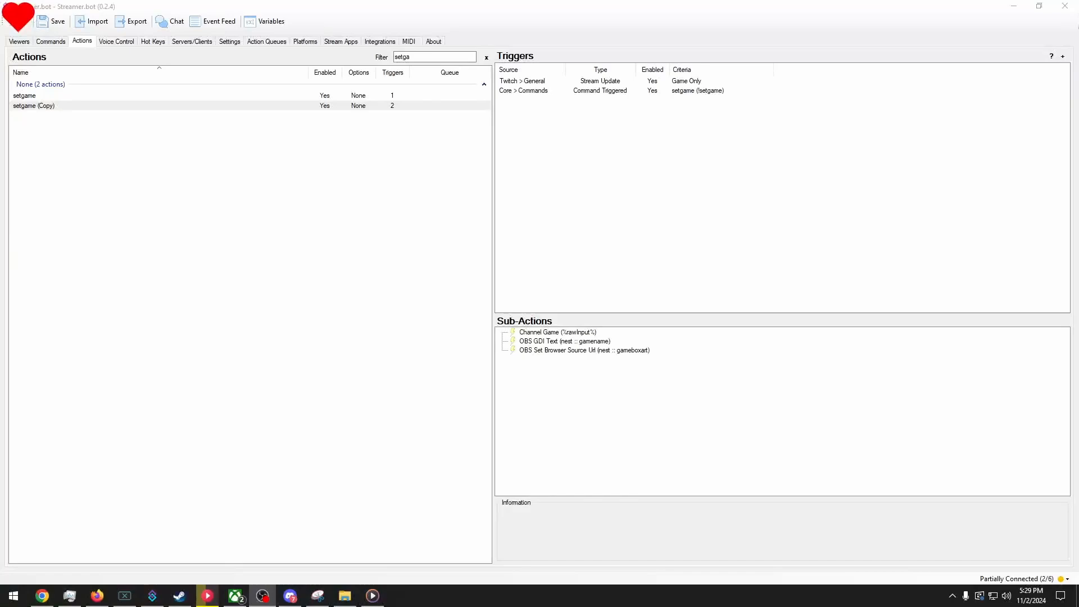
pyautogui.click(76, 93)
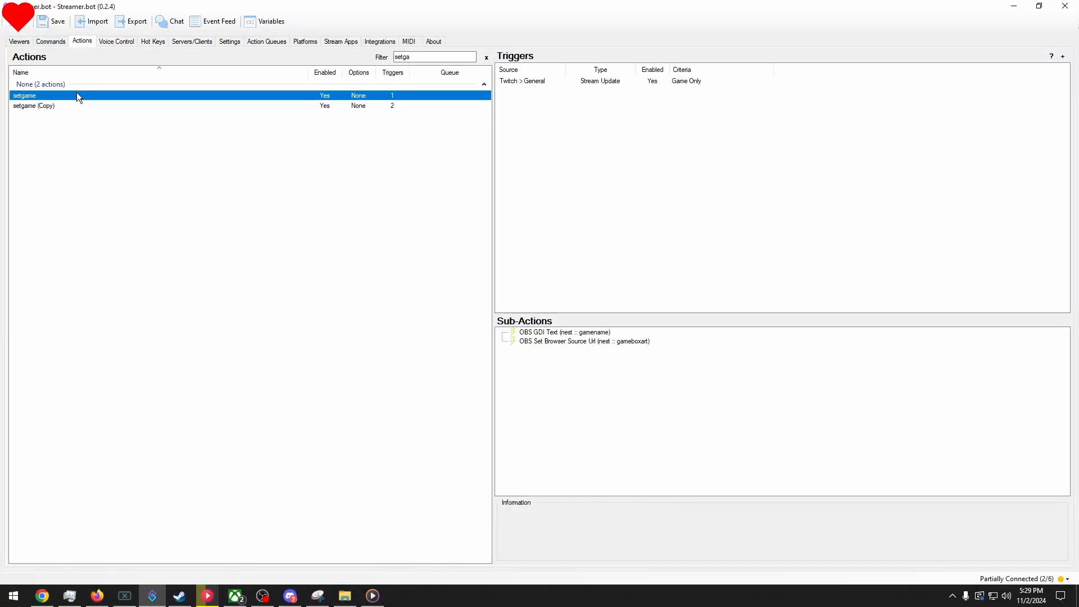
pyautogui.rightClick(566, 355)
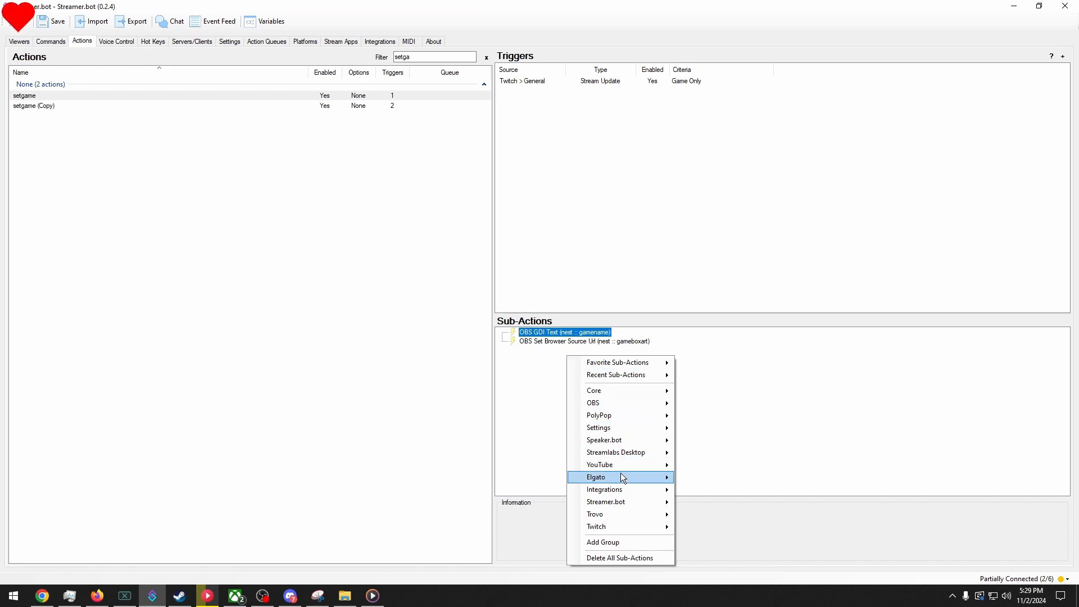
pyautogui.moveTo(623, 478)
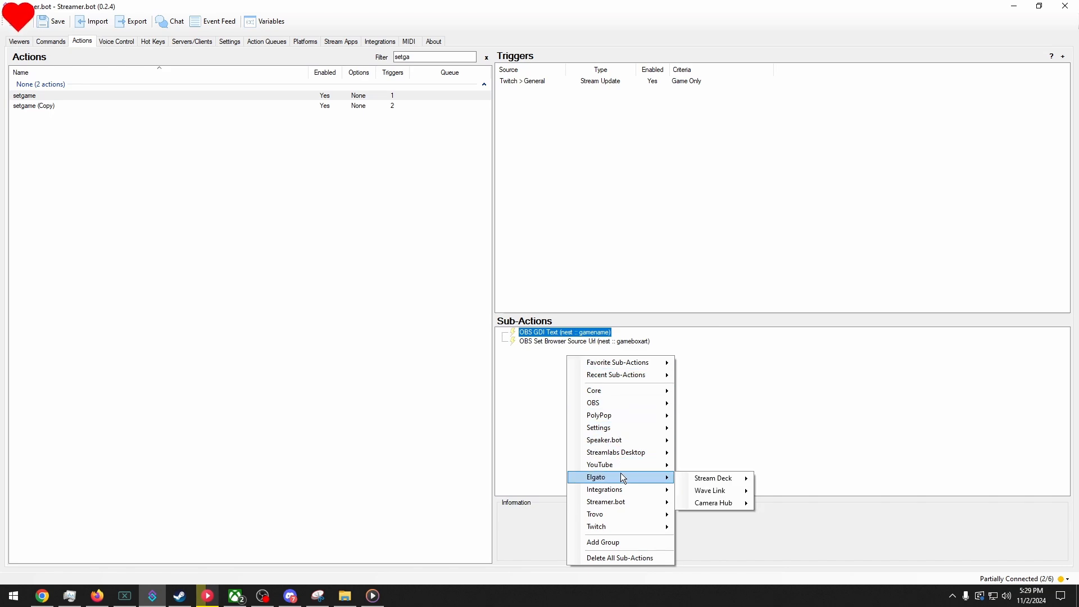
pyautogui.moveTo(619, 400)
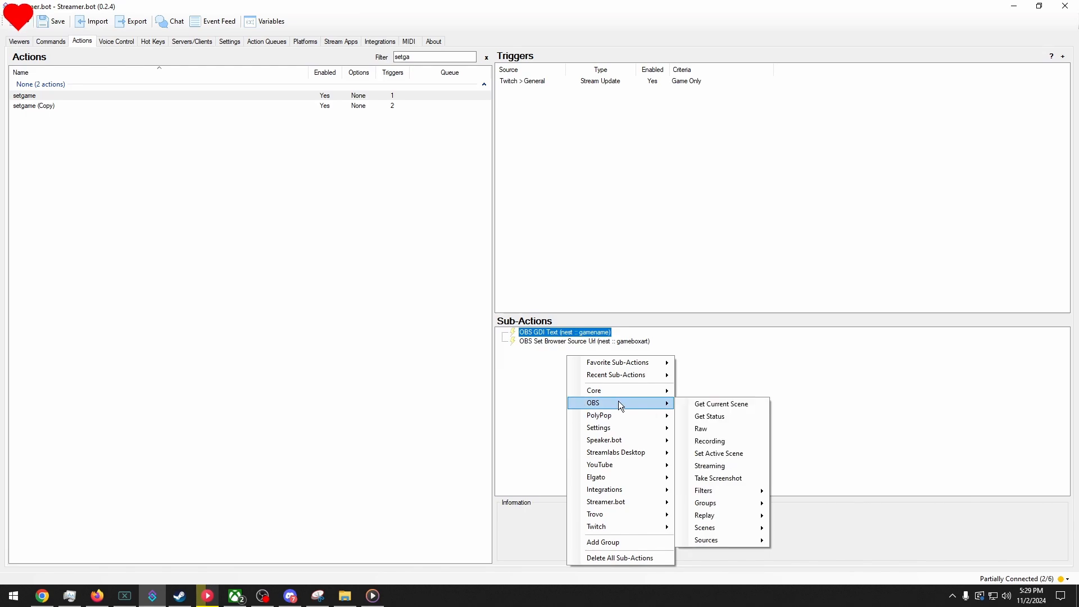
pyautogui.moveTo(719, 529)
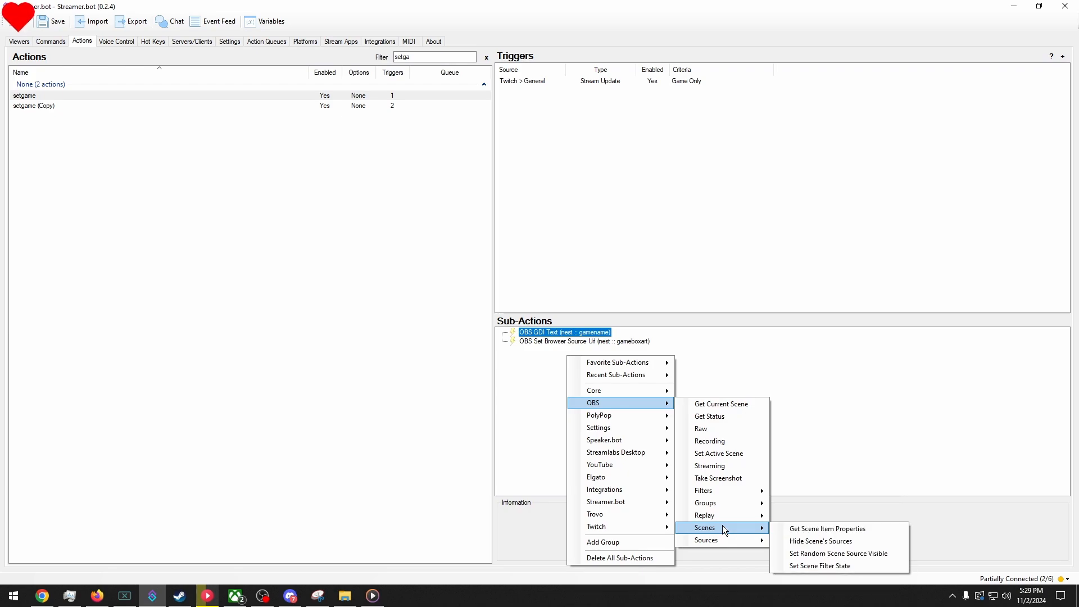
pyautogui.click(801, 562)
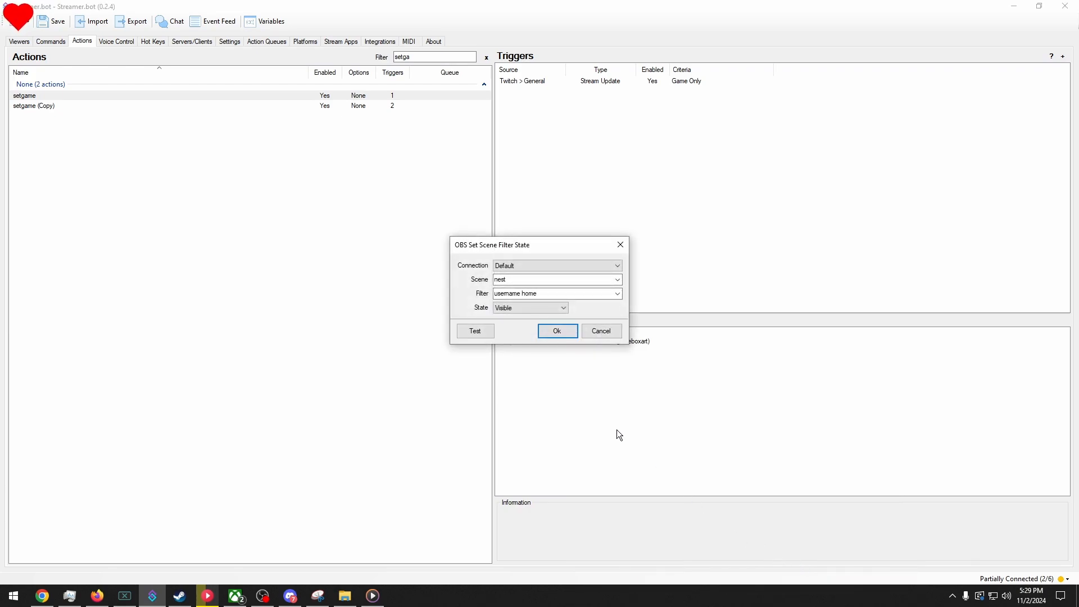
pyautogui.click(618, 294)
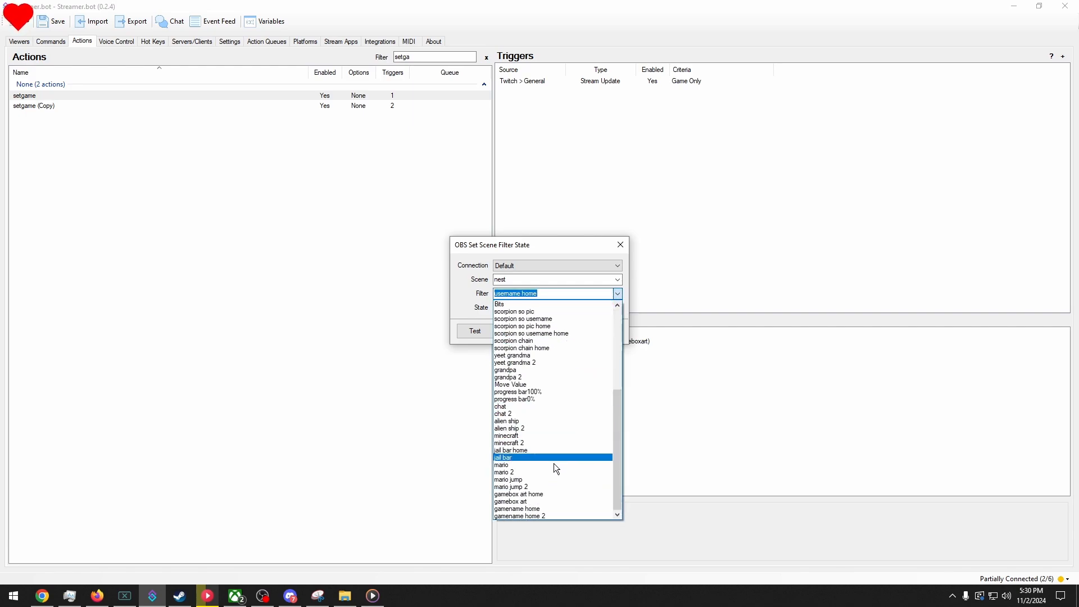
pyautogui.click(531, 502)
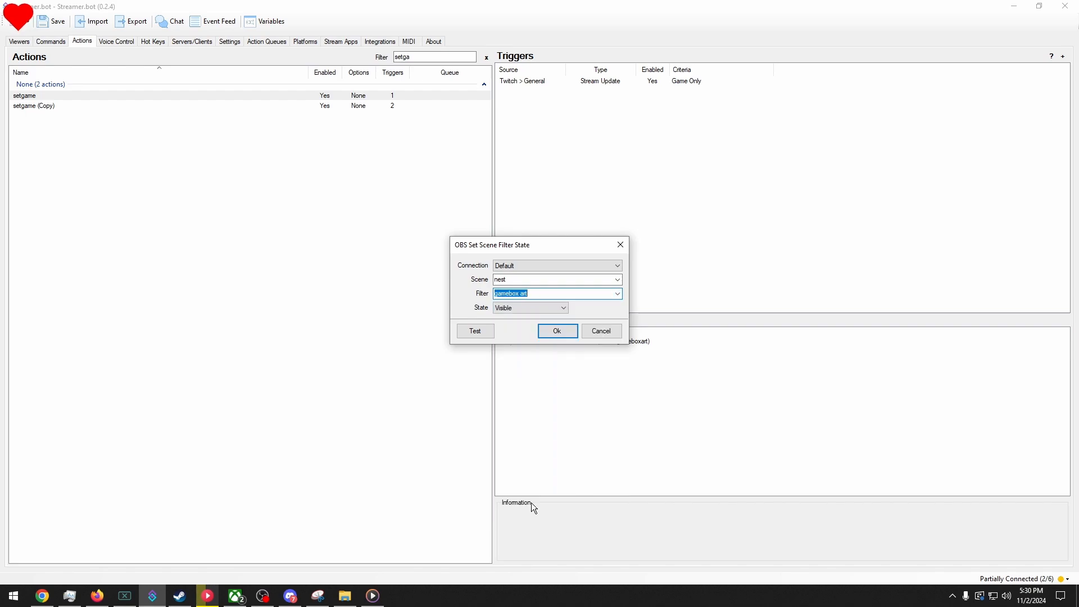
pyautogui.click(489, 332)
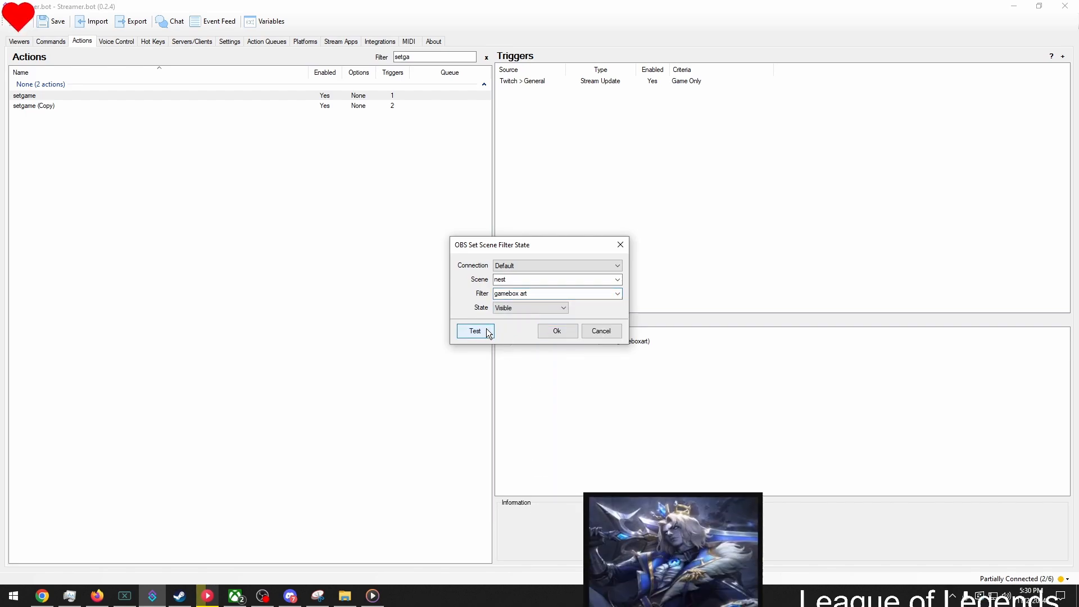
pyautogui.click(553, 331)
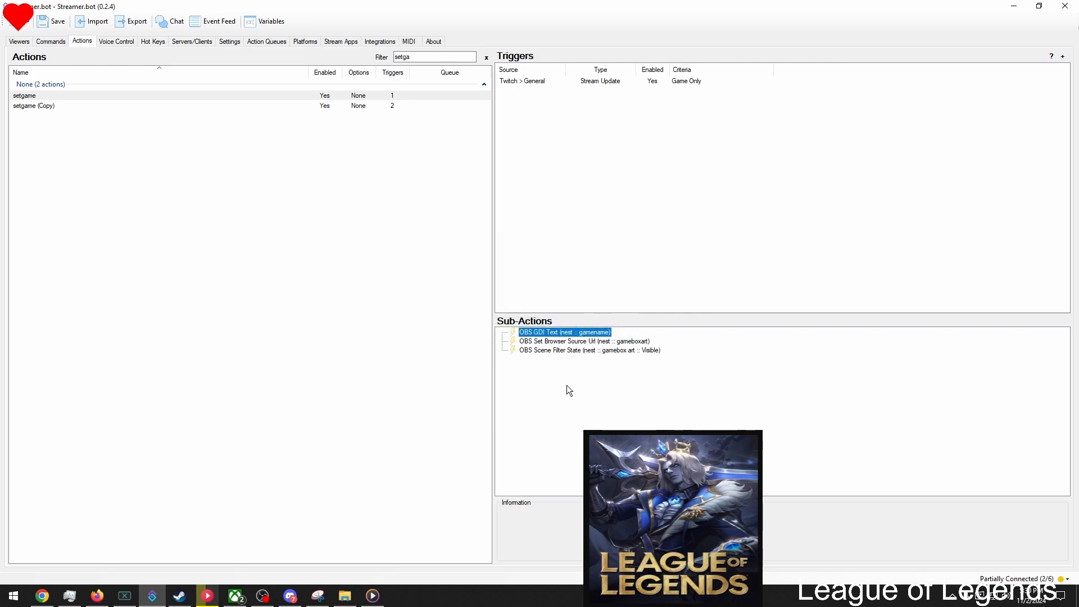
# - Add a 30000 ms delay sub-action to setgame after the gamebox art filter state
pyautogui.click(571, 351)
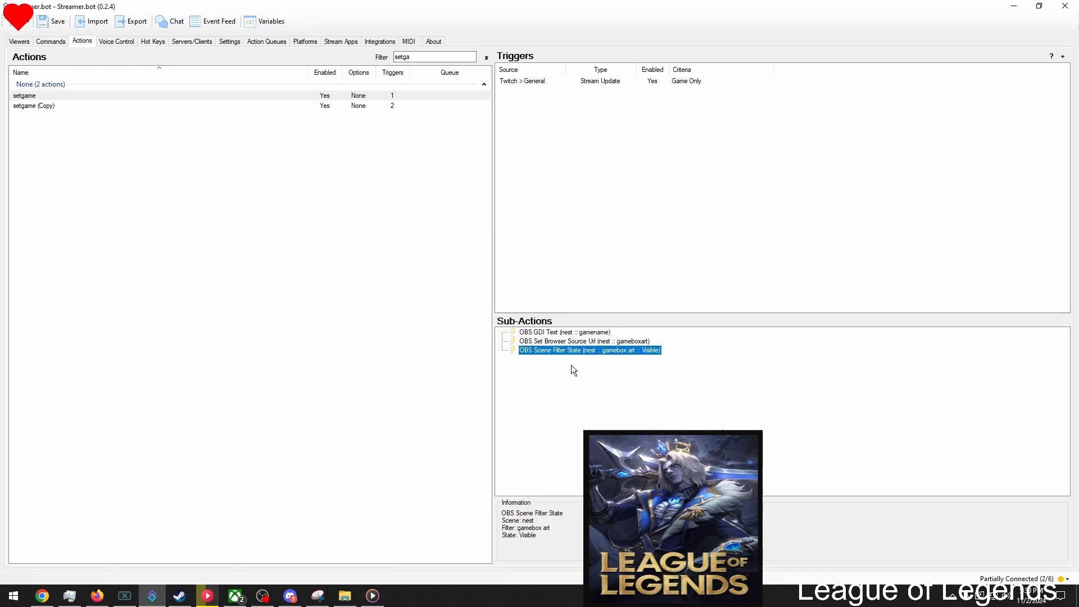
pyautogui.rightClick(571, 366)
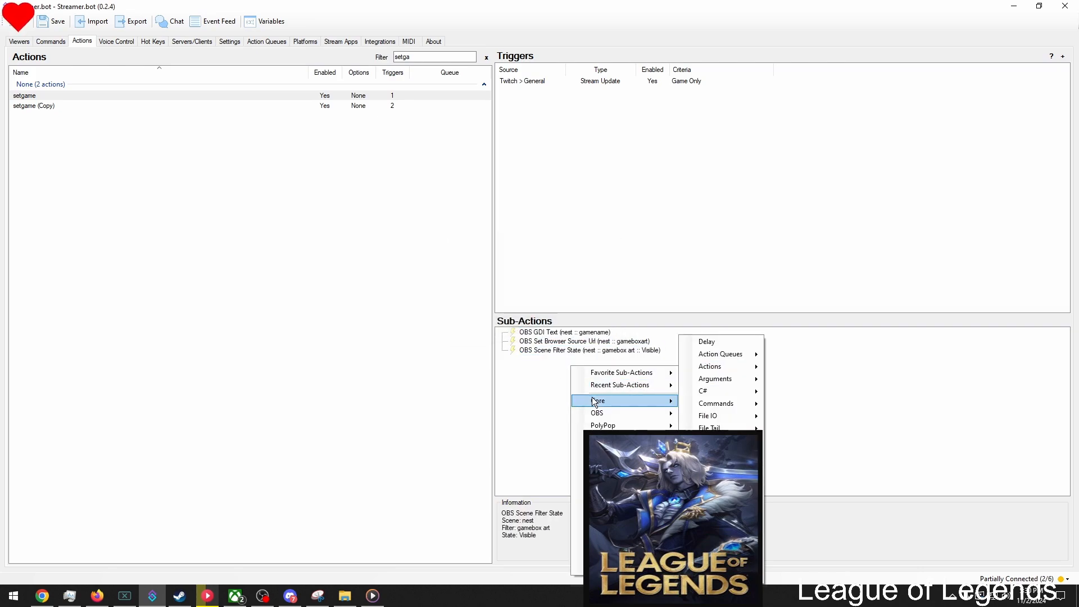
pyautogui.click(731, 339)
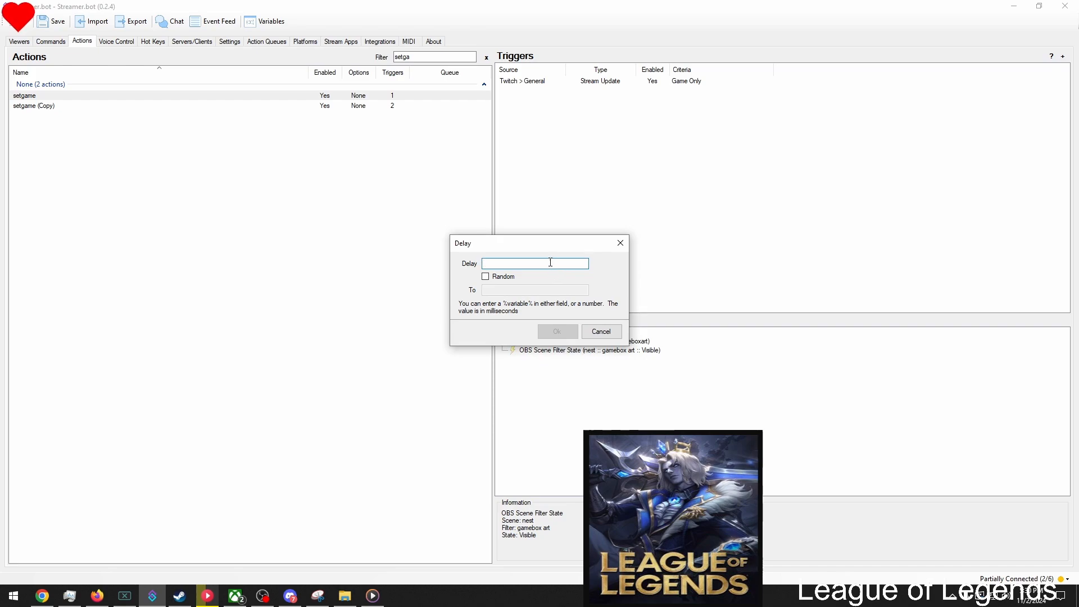
pyautogui.write('30000')
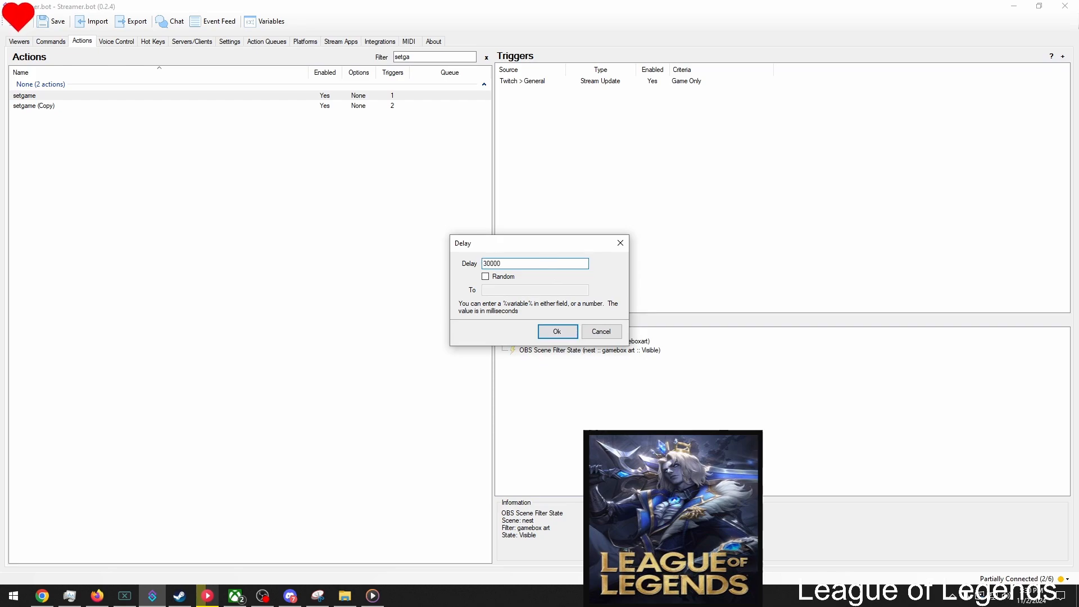
pyautogui.click(557, 331)
# - Duplicate the gamebox art filter state sub-action after the delay, set the copy's filter to gamebox art home, and test it
pyautogui.rightClick(574, 353)
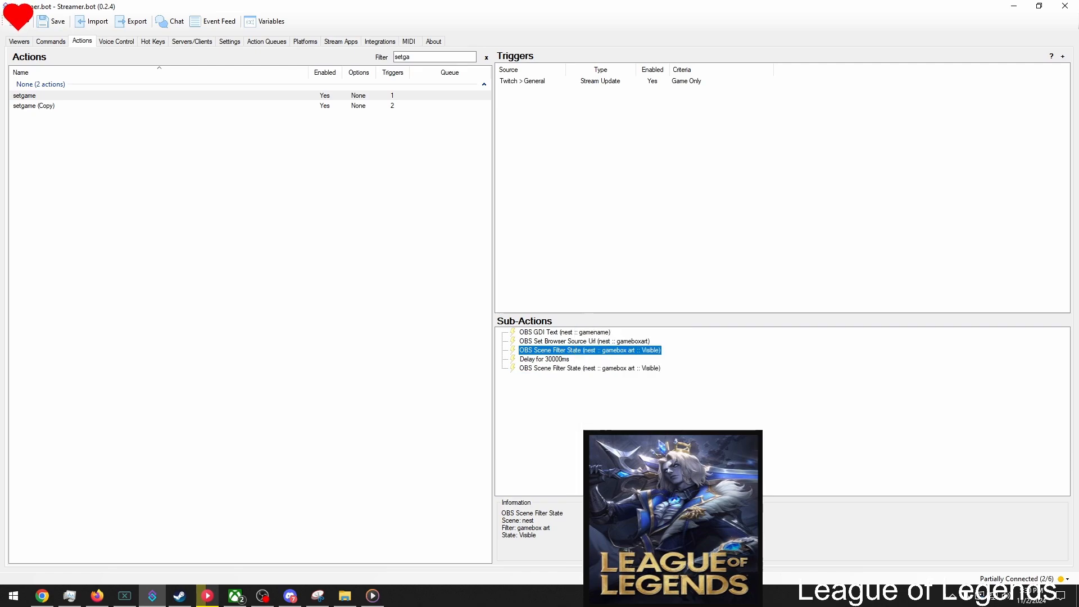
pyautogui.click(587, 491)
pyautogui.click(588, 370)
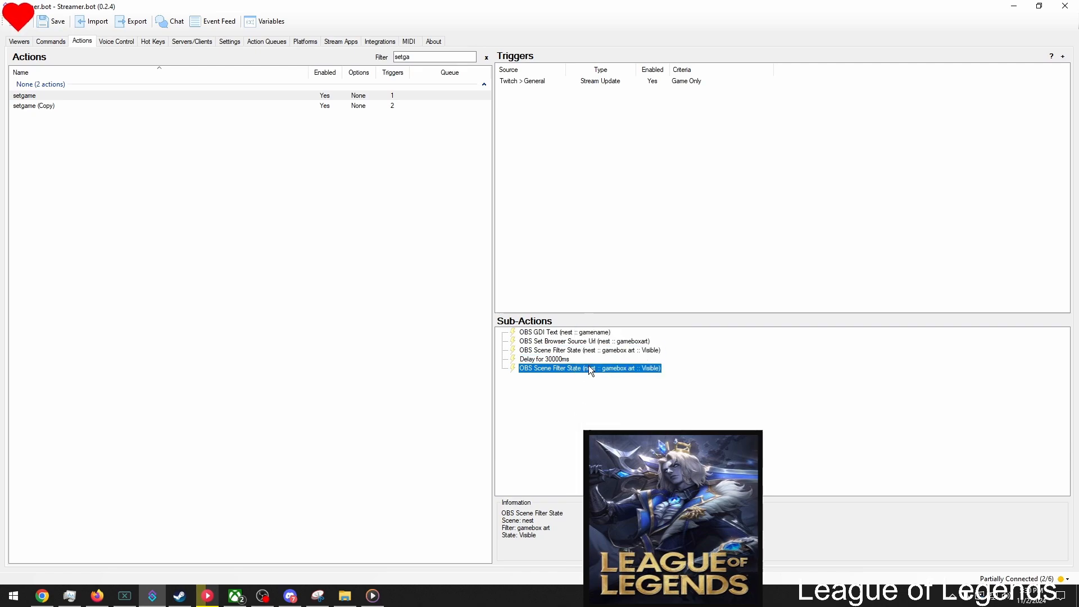
pyautogui.doubleClick(589, 367)
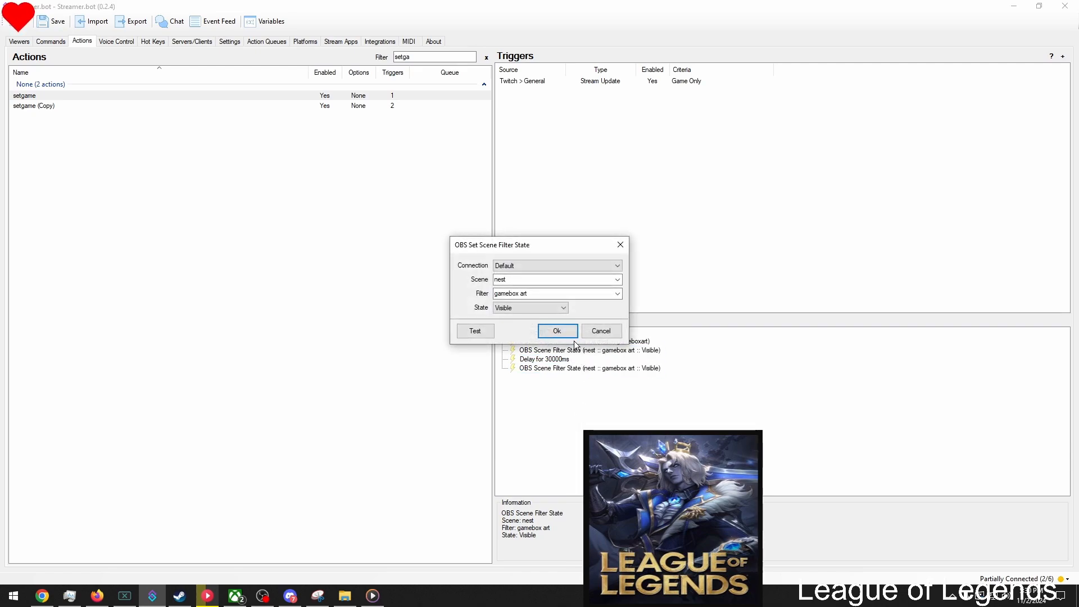
pyautogui.click(618, 293)
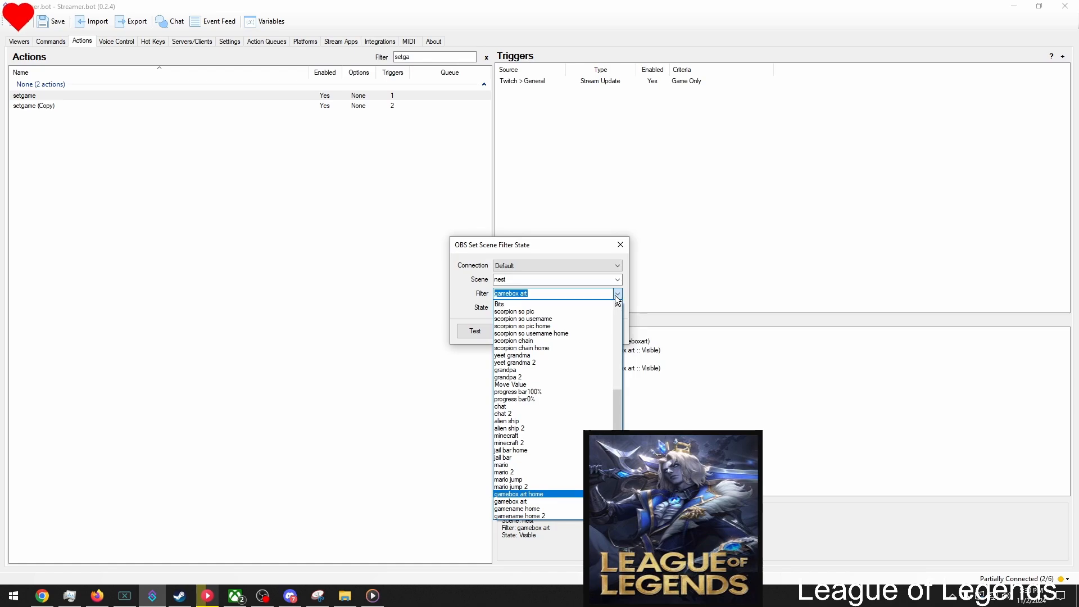
pyautogui.click(561, 494)
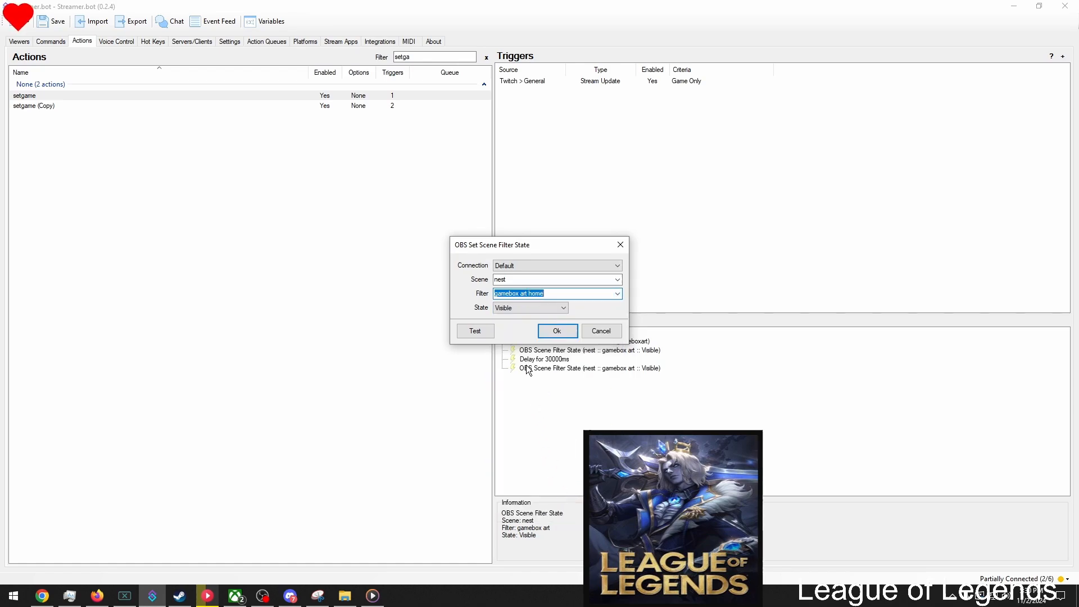
pyautogui.click(480, 334)
pyautogui.click(556, 332)
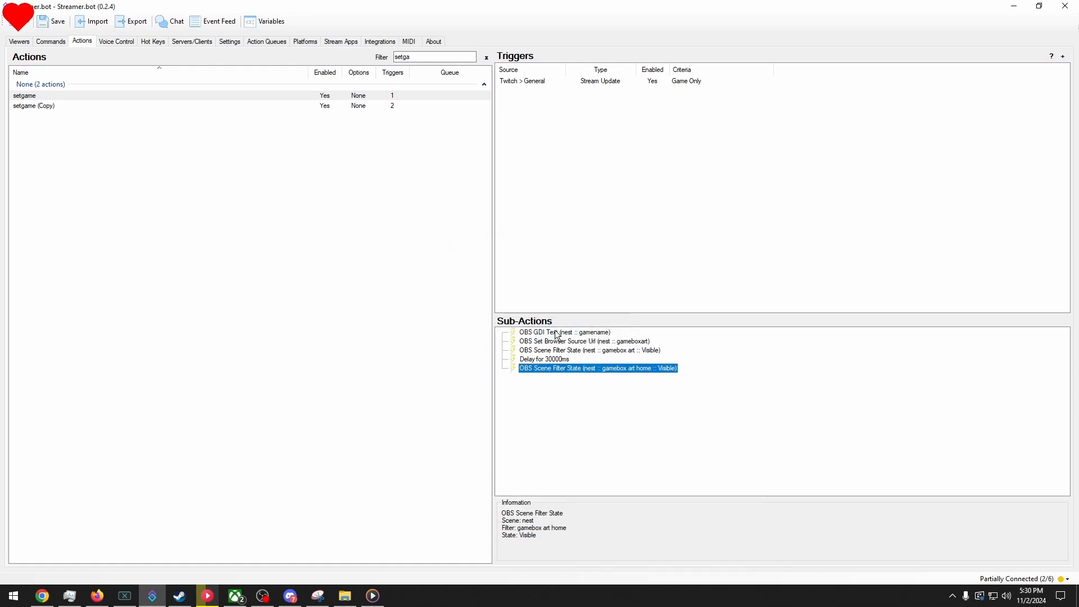
# - Test the Stream Update trigger of the setgame action
pyautogui.rightClick(588, 80)
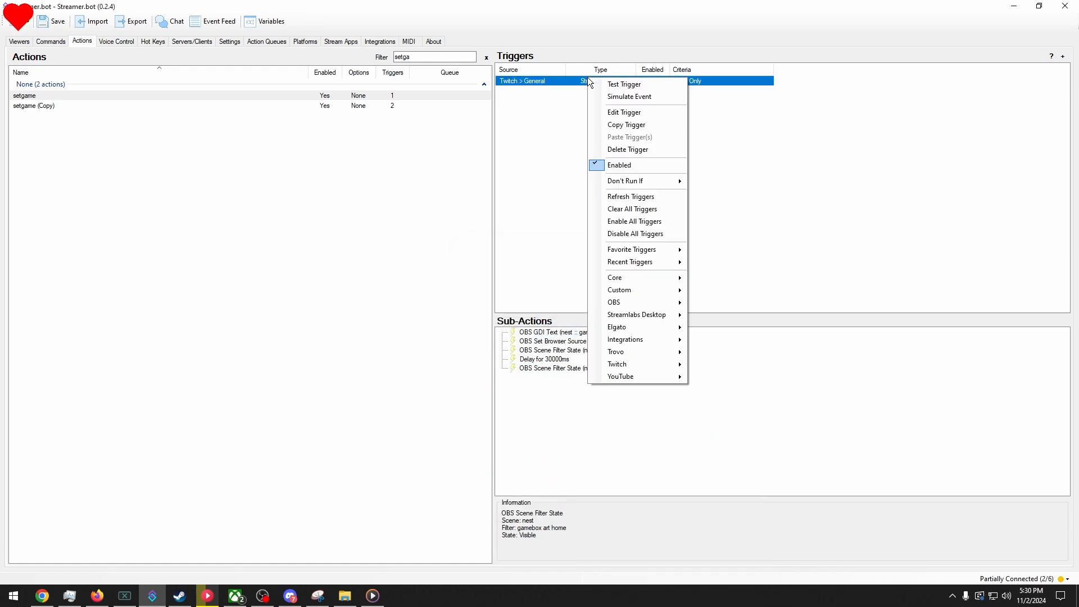
pyautogui.click(618, 85)
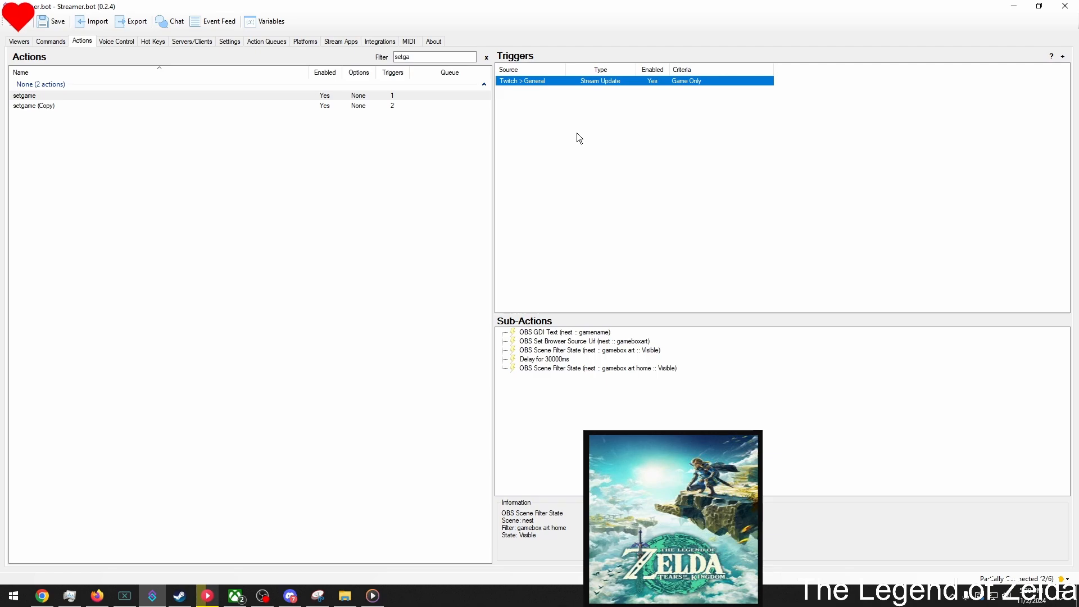
# - Open setgame's delay sub-action for editing and delete a digit from its value
pyautogui.doubleClick(552, 359)
pyautogui.moveTo(532, 266); pyautogui.dragTo(481, 265)
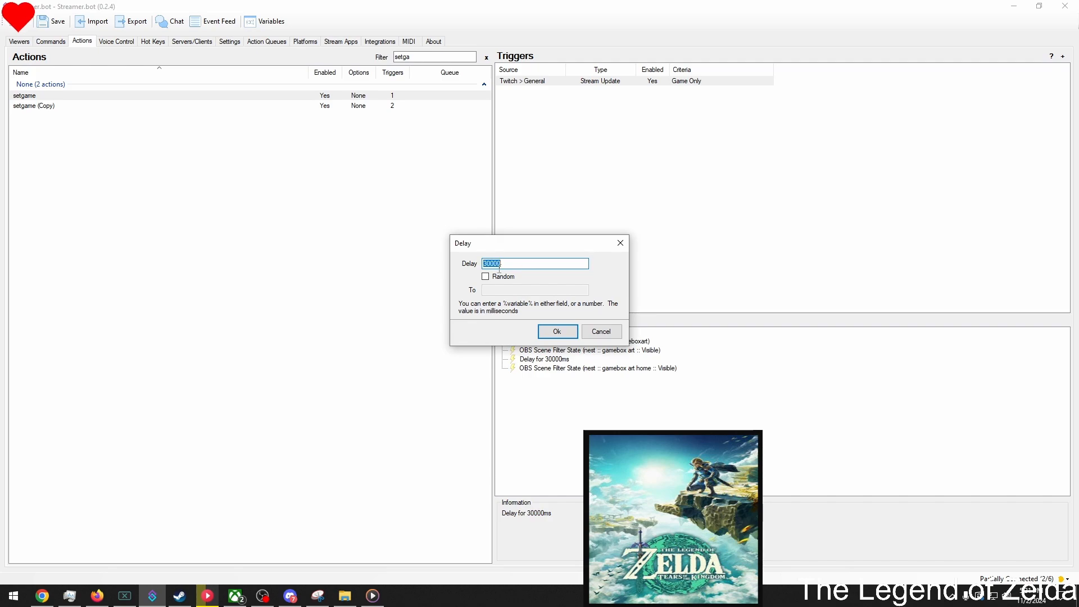
pyautogui.doubleClick(504, 264)
pyautogui.click(501, 264)
pyautogui.press('BackSpace')
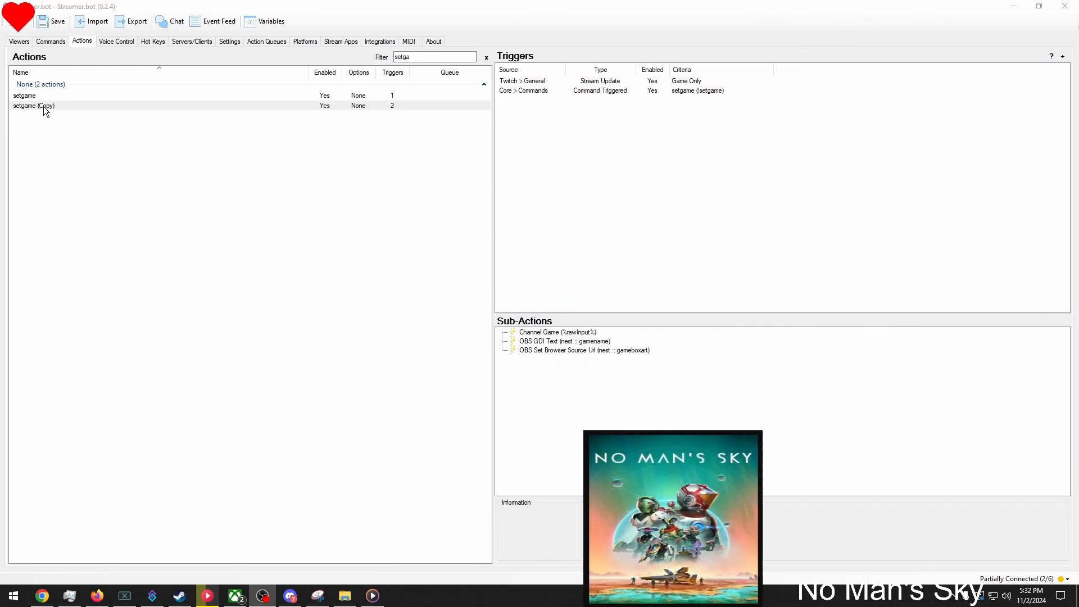
pyautogui.rightClick(42, 106)
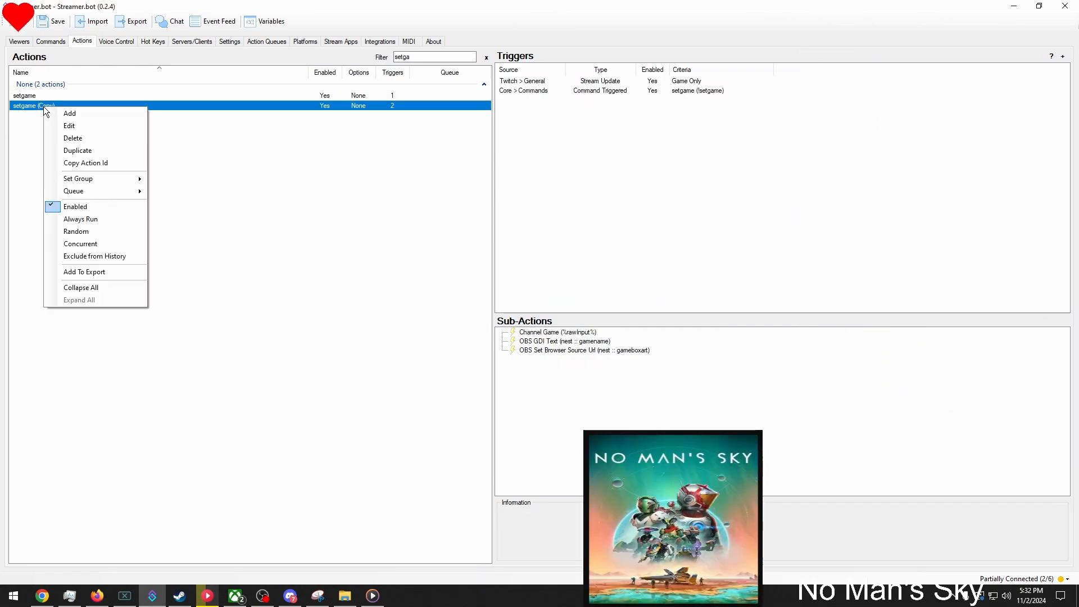
pyautogui.moveTo(81, 183)
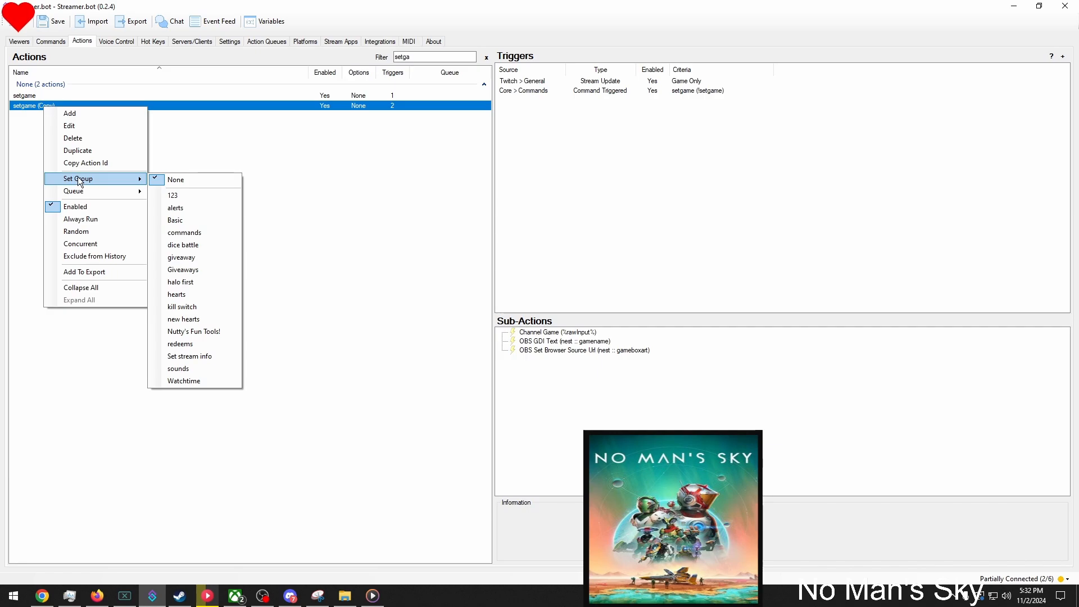
pyautogui.click(14, 173)
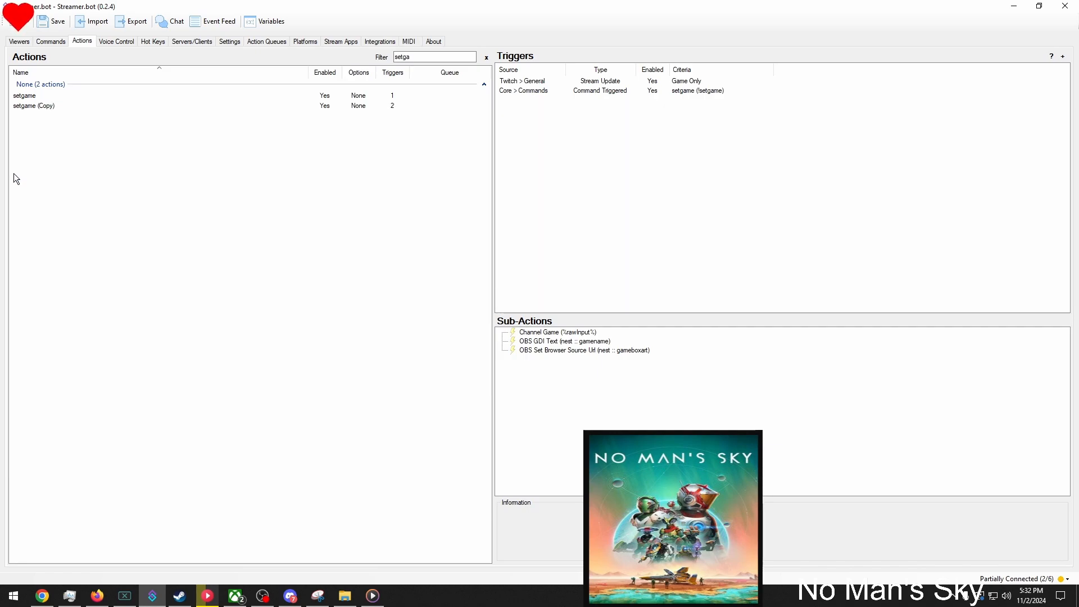
pyautogui.rightClick(49, 103)
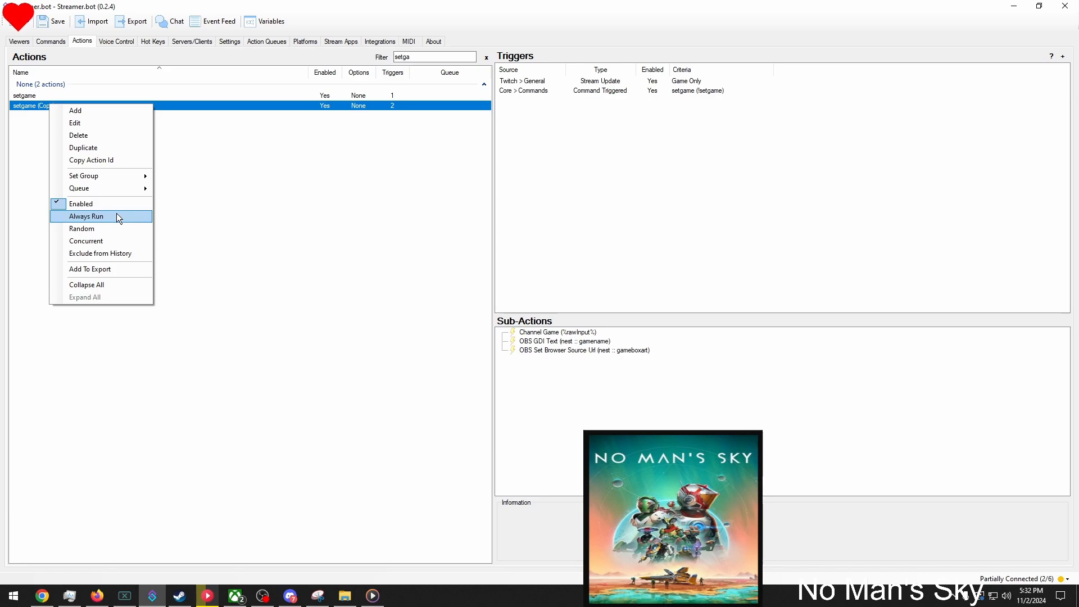
pyautogui.click(28, 118)
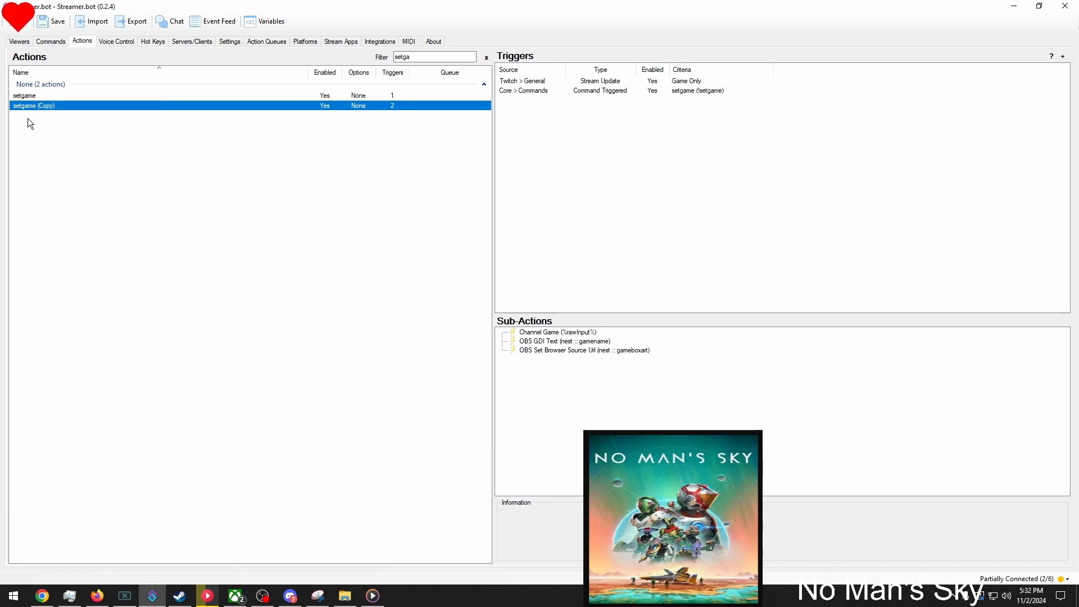
# - Rename the setgame (Copy) action to setgame command
pyautogui.doubleClick(49, 107)
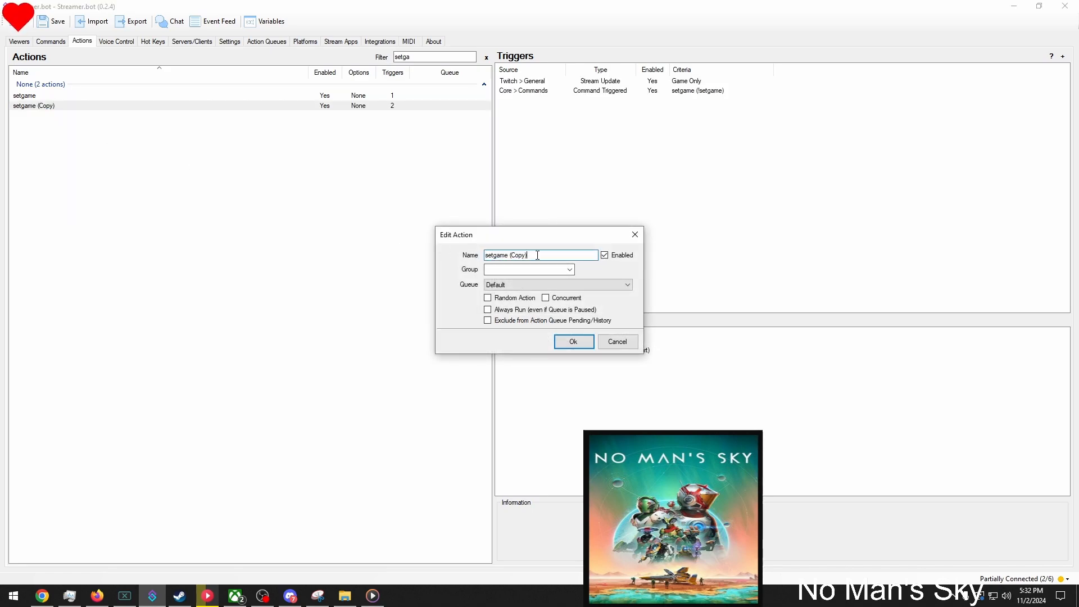
pyautogui.moveTo(537, 255); pyautogui.dragTo(511, 255)
pyautogui.write('command')
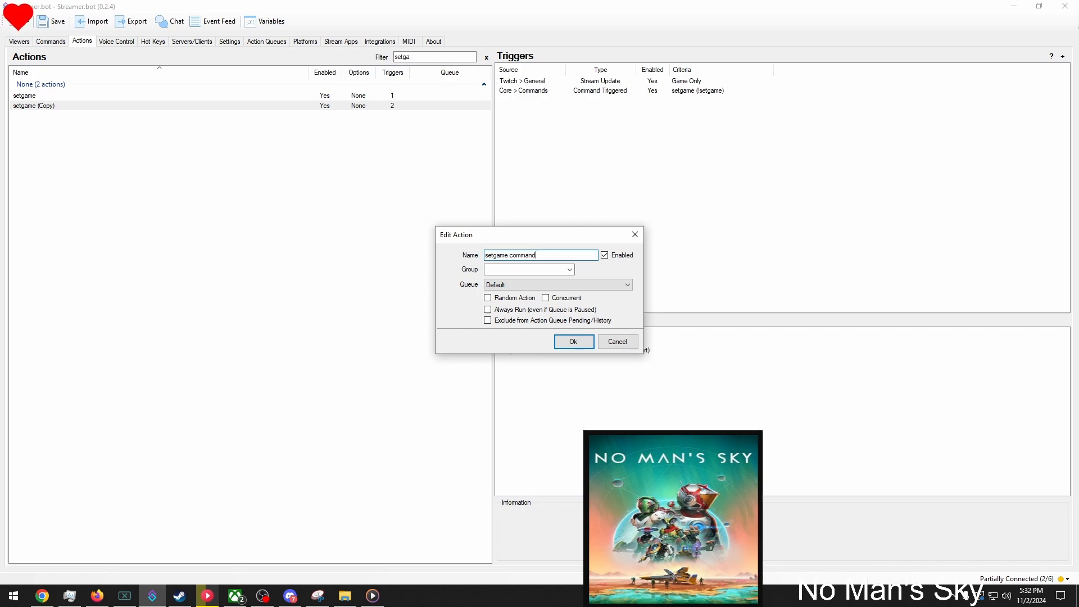
pyautogui.press('Return')
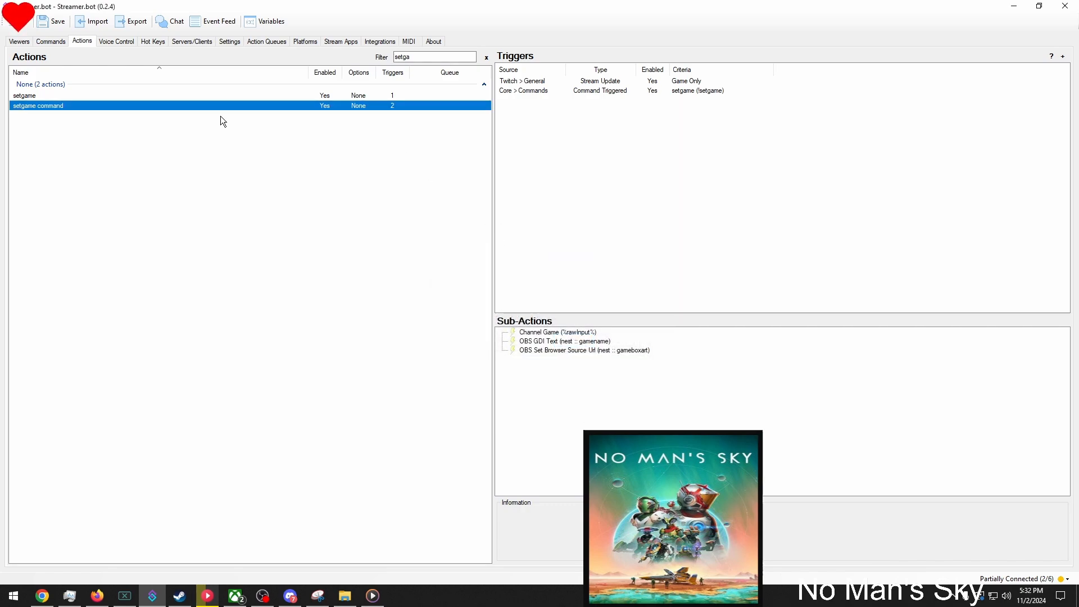
pyautogui.rightClick(83, 130)
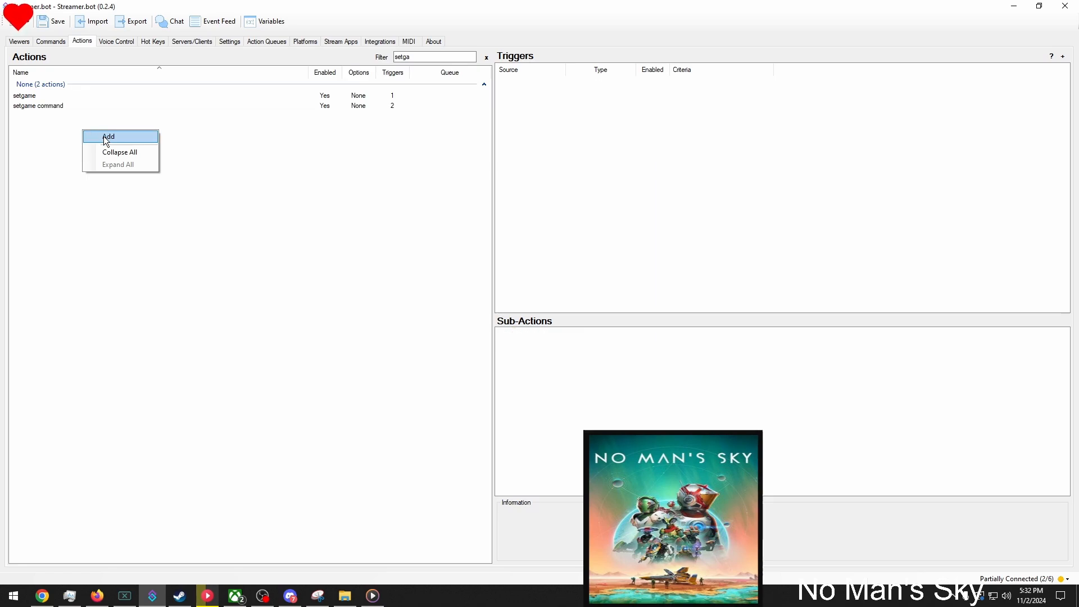
pyautogui.click(104, 137)
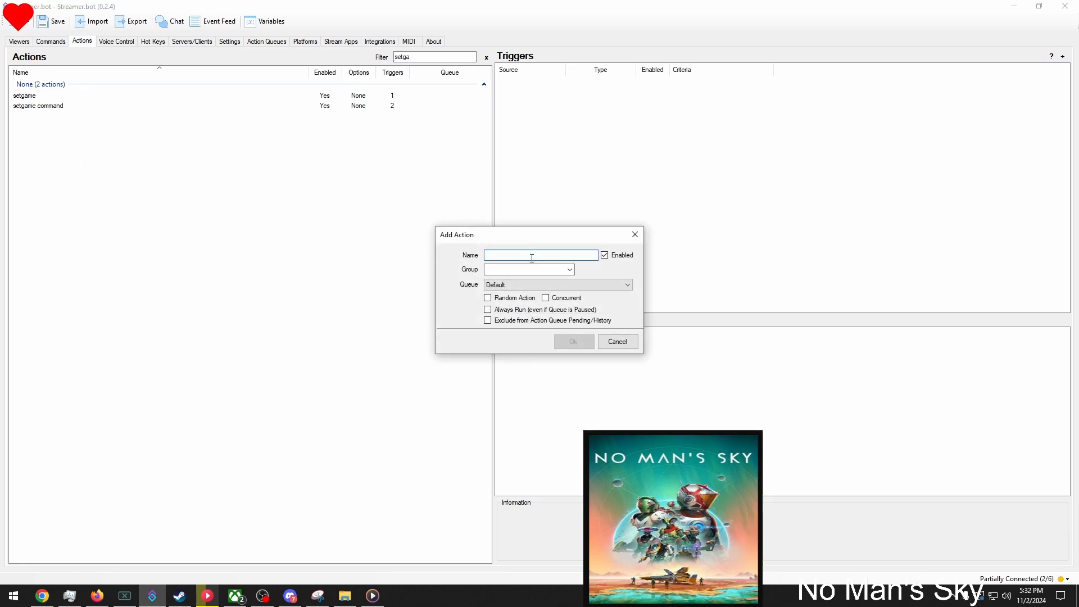
pyautogui.click(612, 341)
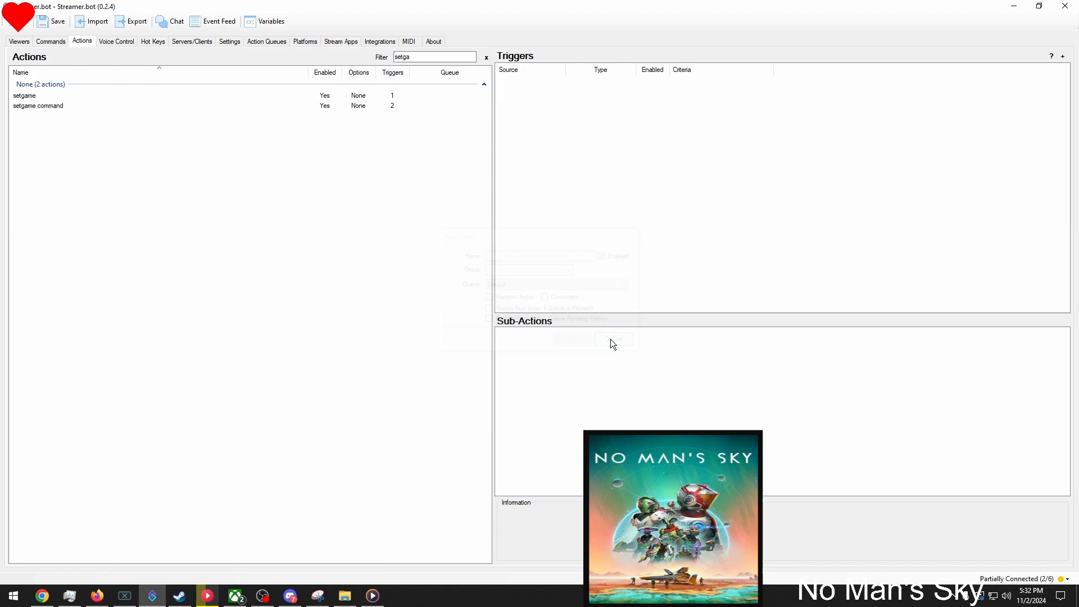
# - Duplicate the setgame action and rename the copy as game
pyautogui.click(61, 104)
pyautogui.click(59, 97)
pyautogui.rightClick(58, 96)
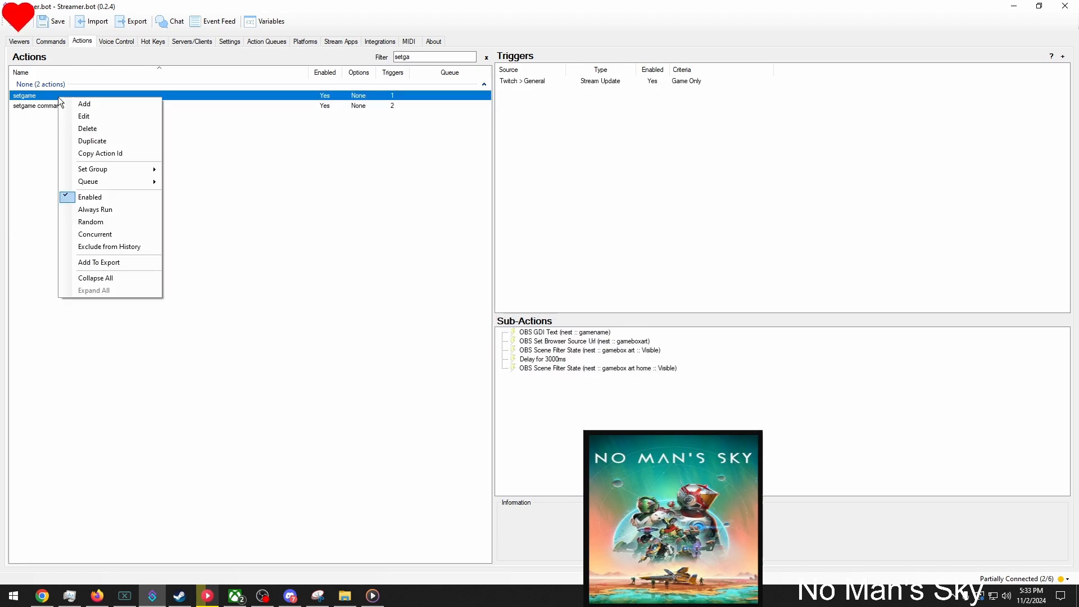
pyautogui.click(102, 142)
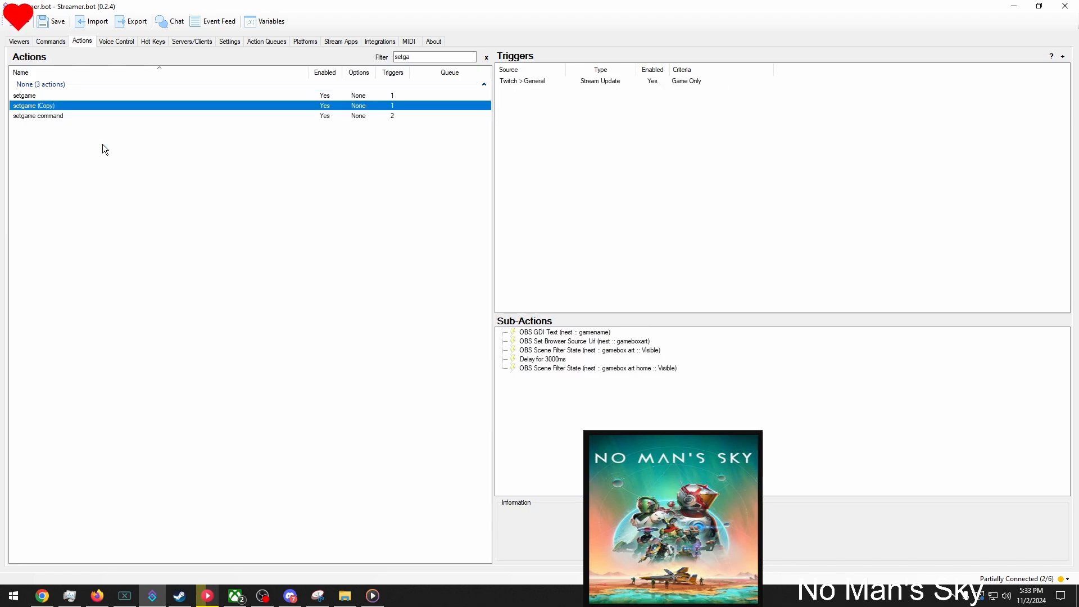
pyautogui.doubleClick(51, 107)
pyautogui.moveTo(529, 256); pyautogui.dragTo(347, 231)
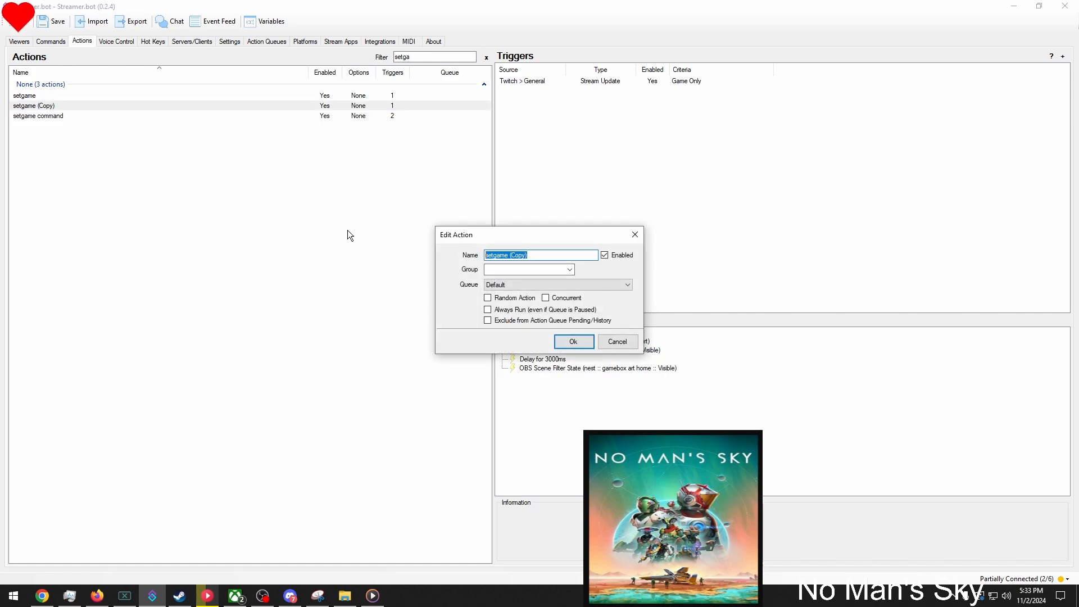
pyautogui.write('game')
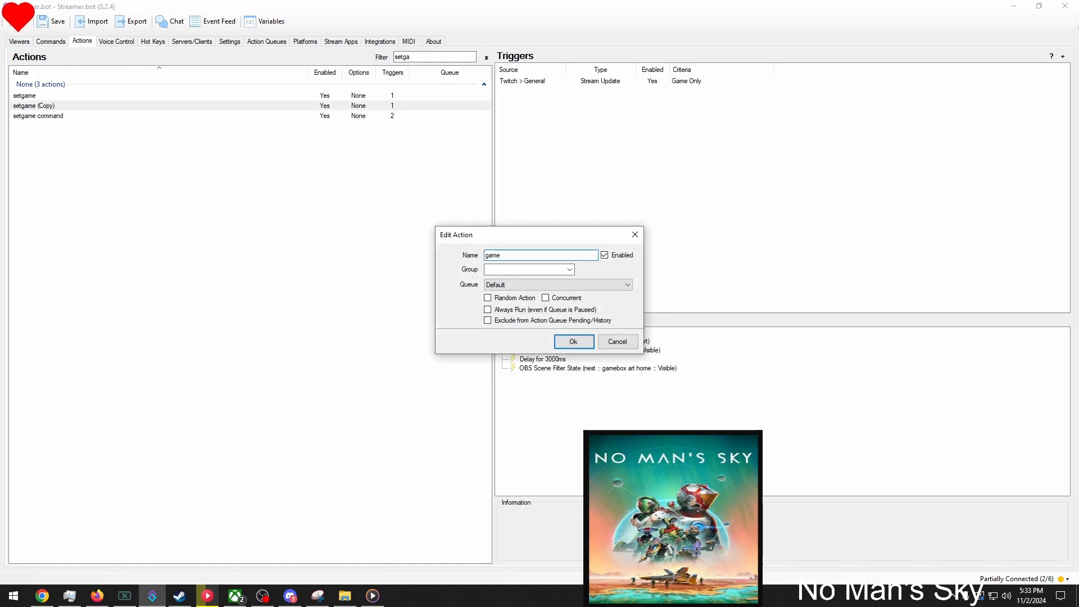
pyautogui.click(586, 340)
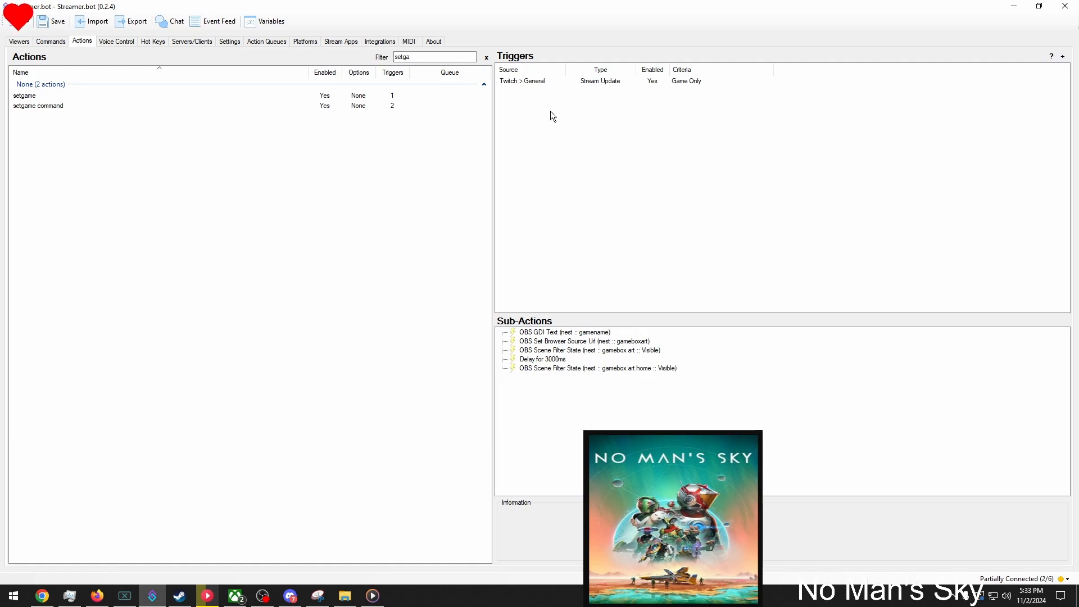
# - Filter the actions list by game and select the game action
pyautogui.moveTo(421, 57); pyautogui.dragTo(205, 41)
pyautogui.write('game')
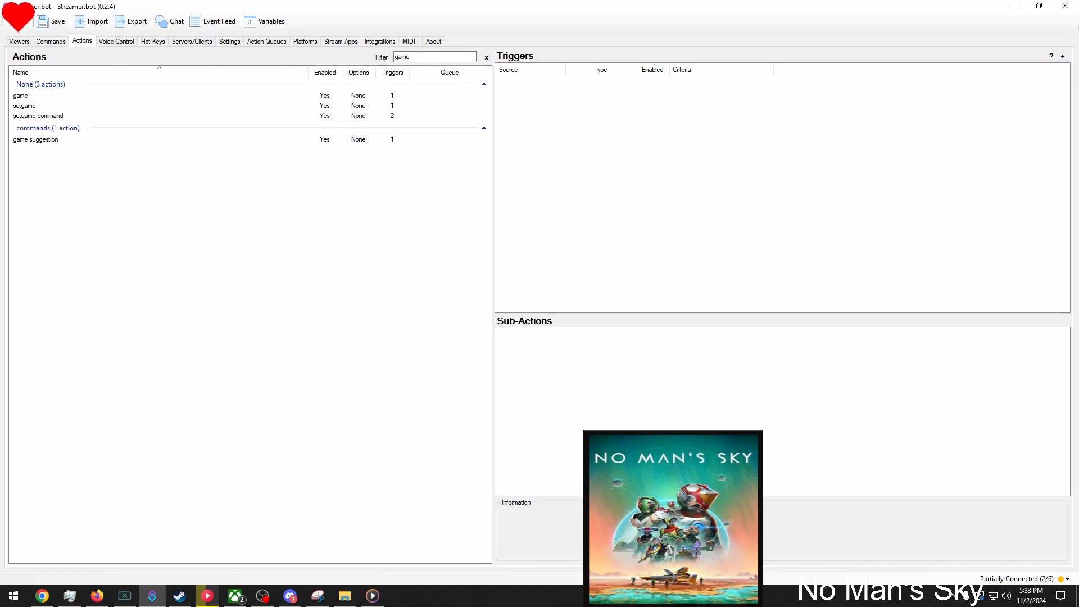
pyautogui.click(45, 97)
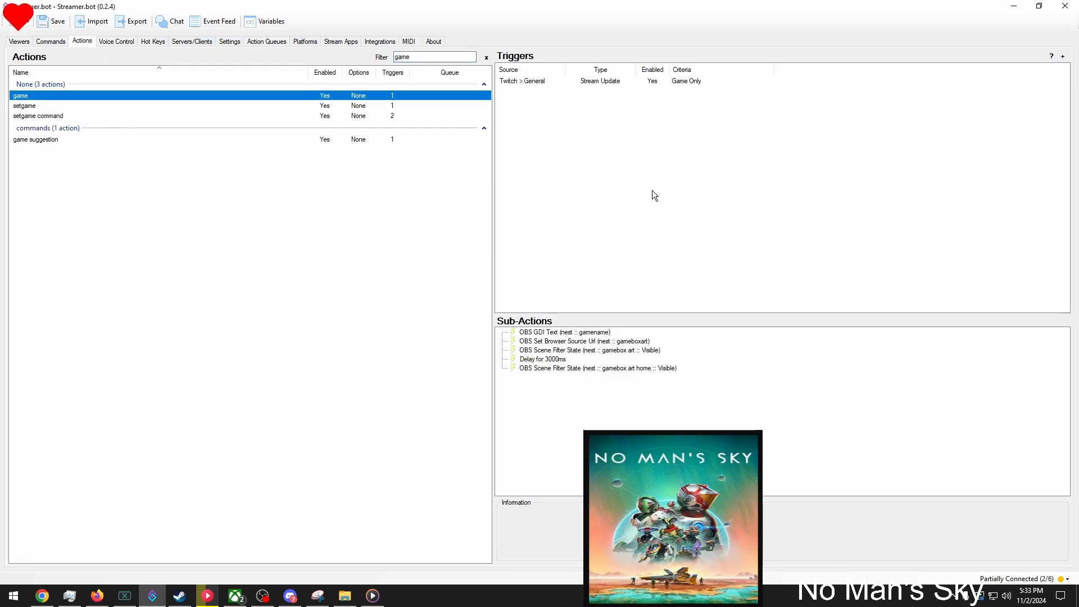
# - Add a Command Triggered trigger to the game action, using a new command named game that responds to !game
pyautogui.rightClick(613, 123)
pyautogui.moveTo(649, 210)
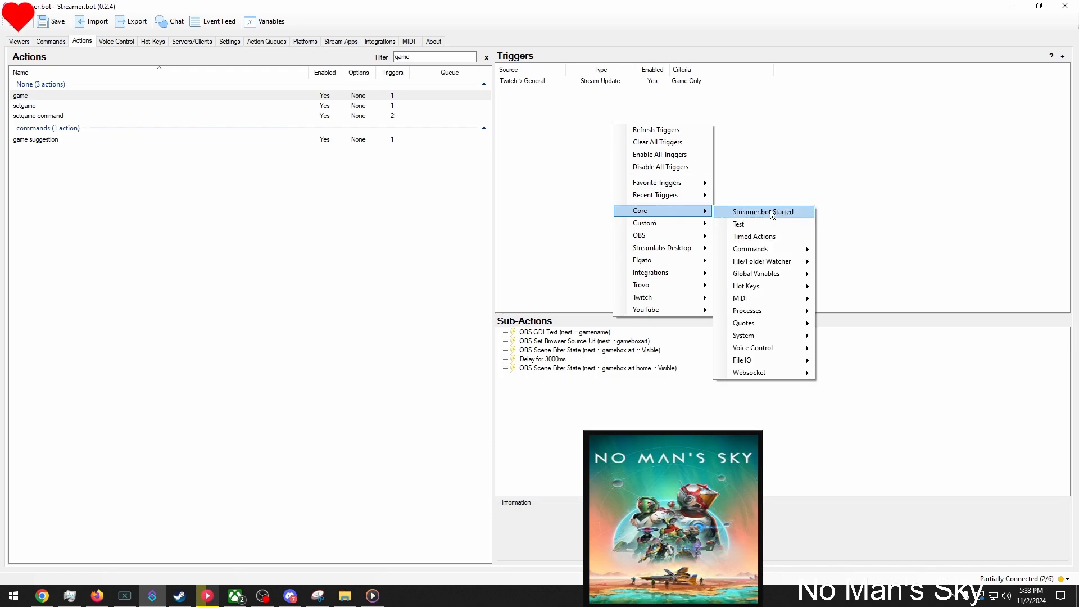
pyautogui.moveTo(765, 249)
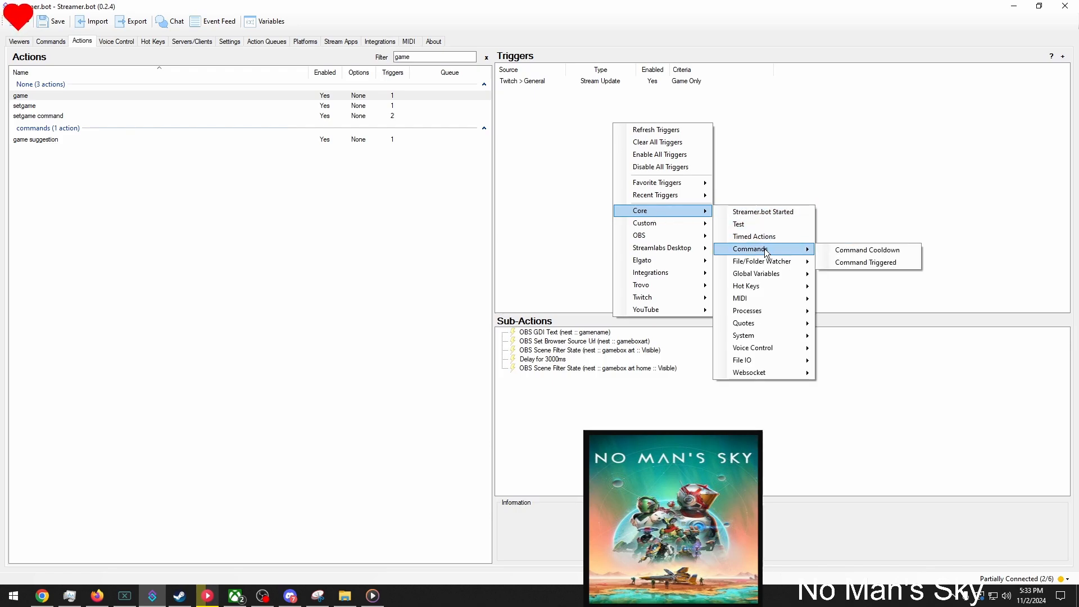
pyautogui.click(842, 259)
pyautogui.click(494, 308)
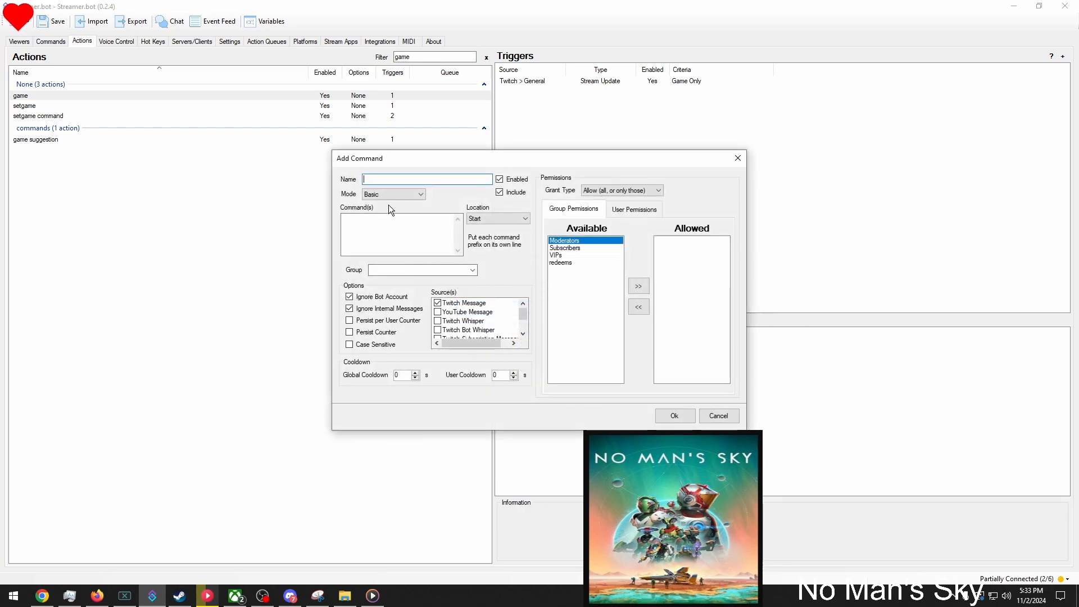
pyautogui.write('game')
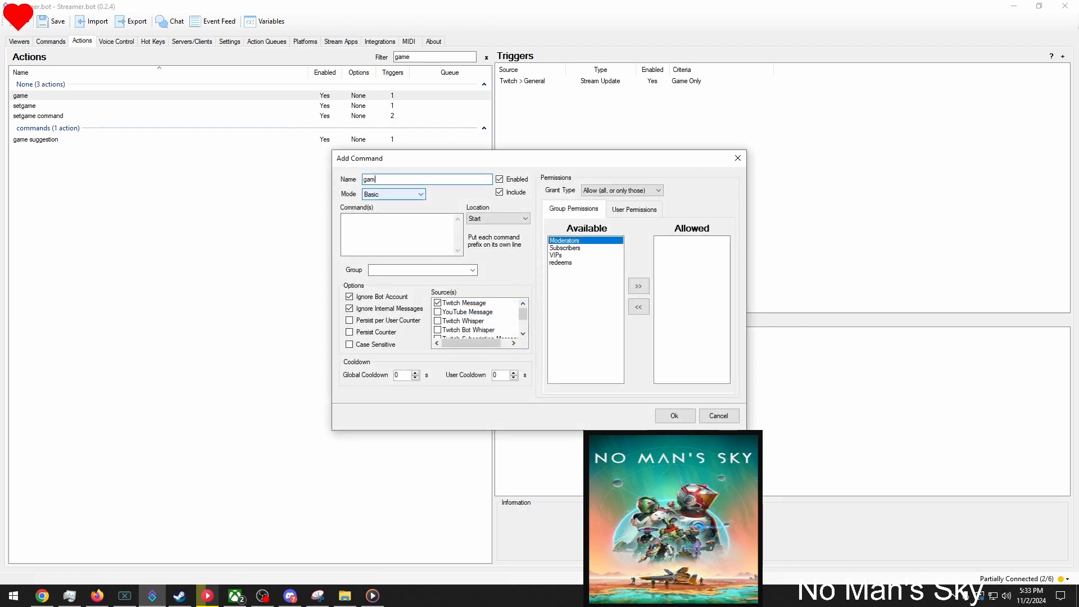
pyautogui.press('Tab')
pyautogui.press('Tab')
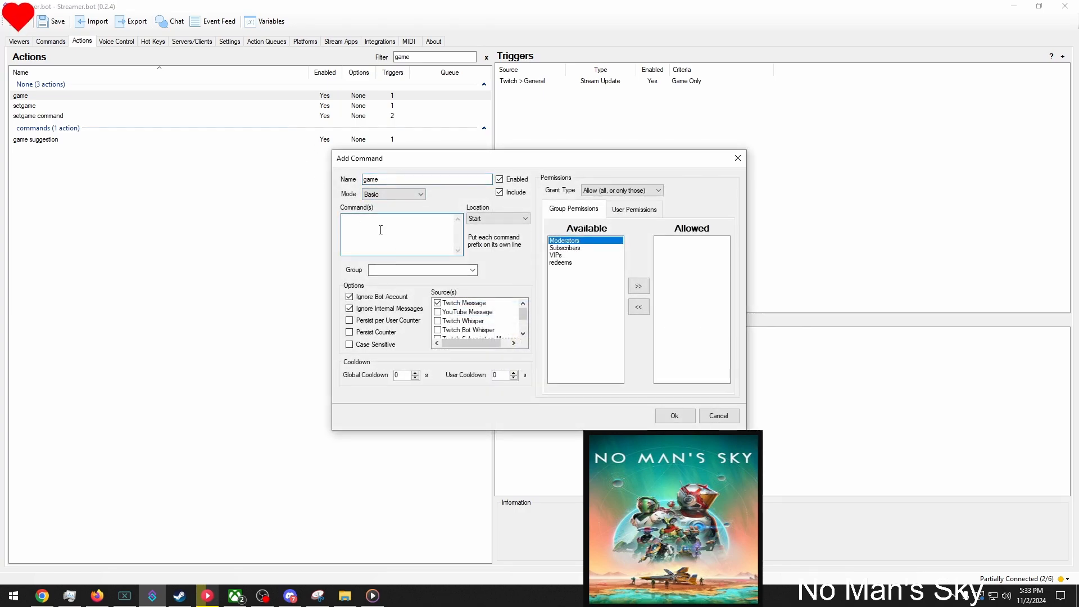
pyautogui.write('!game')
pyautogui.click(675, 416)
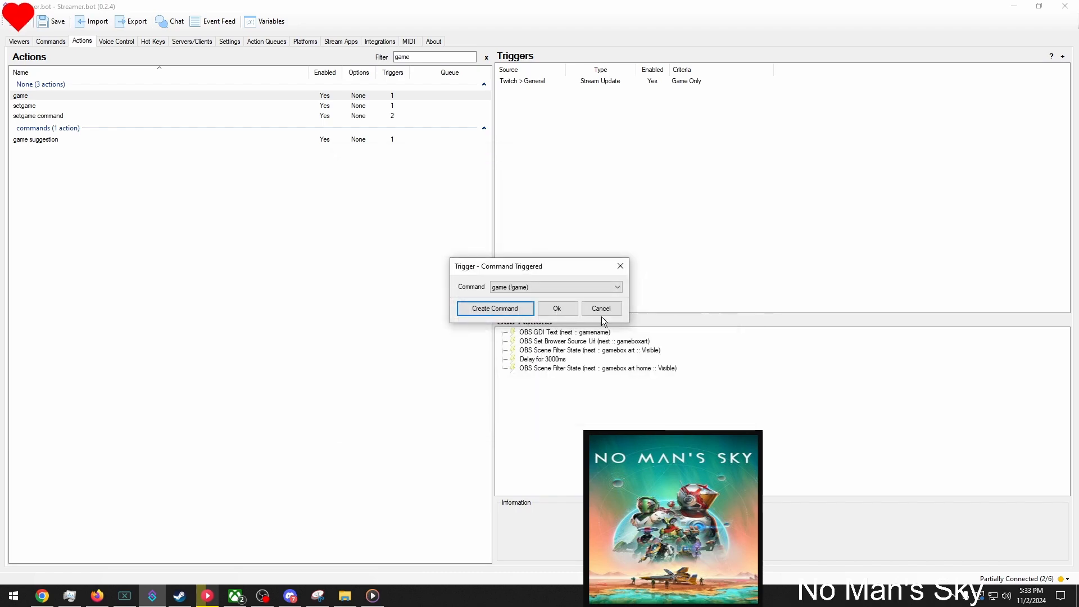
pyautogui.click(550, 310)
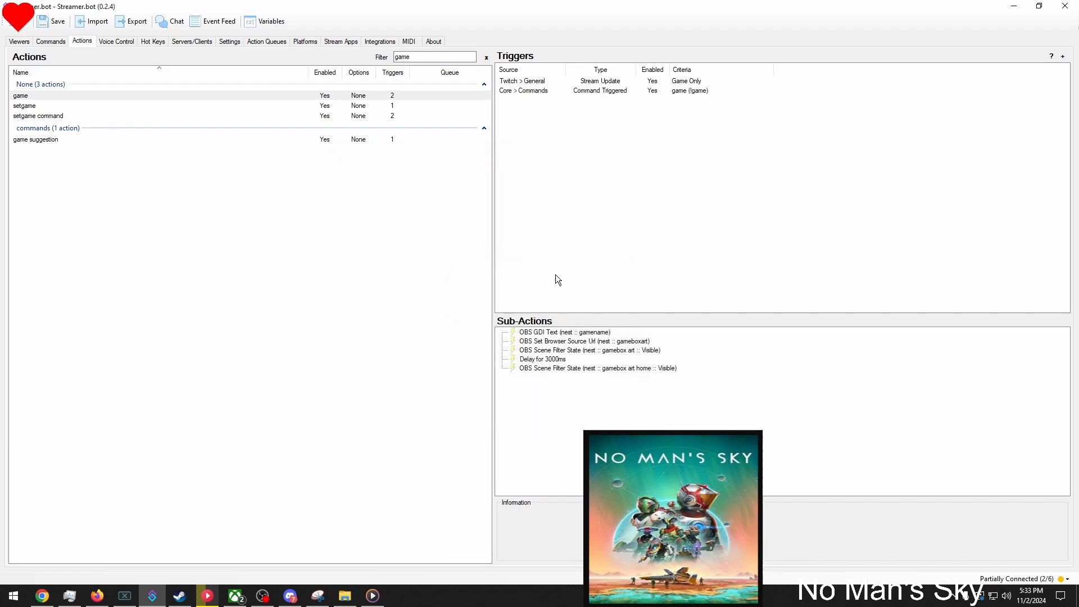
# - Delete the Twitch Stream Update trigger from the game action
pyautogui.click(565, 79)
pyautogui.rightClick(565, 79)
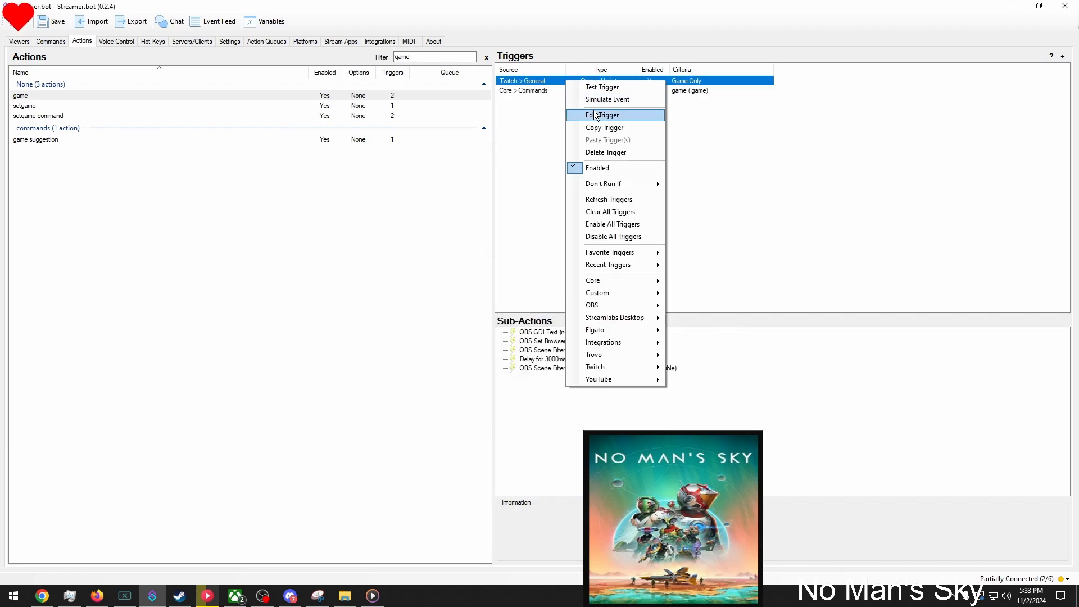
pyautogui.click(605, 150)
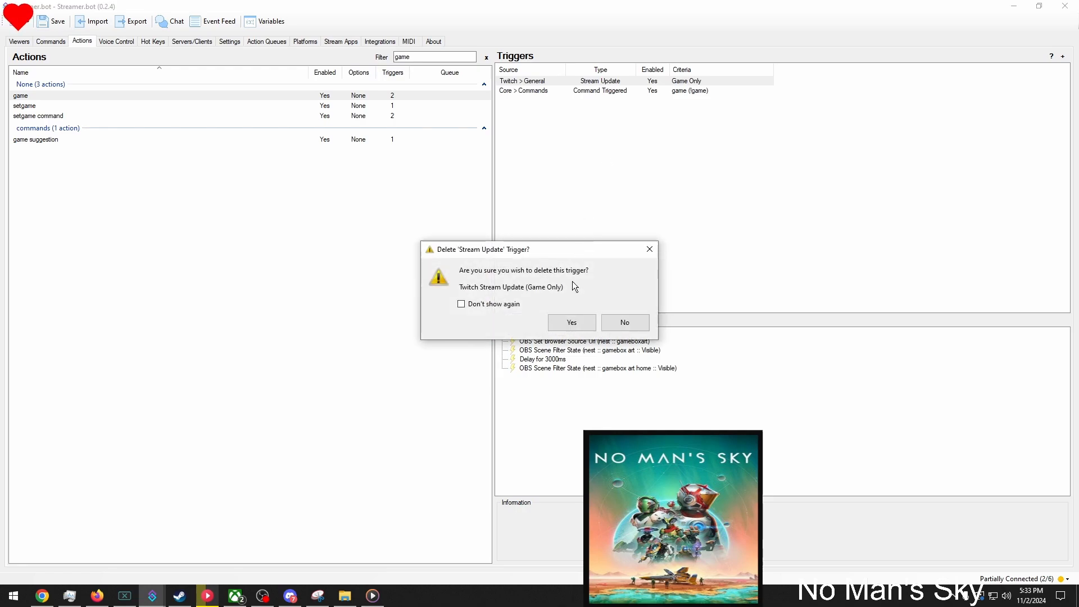
pyautogui.click(572, 322)
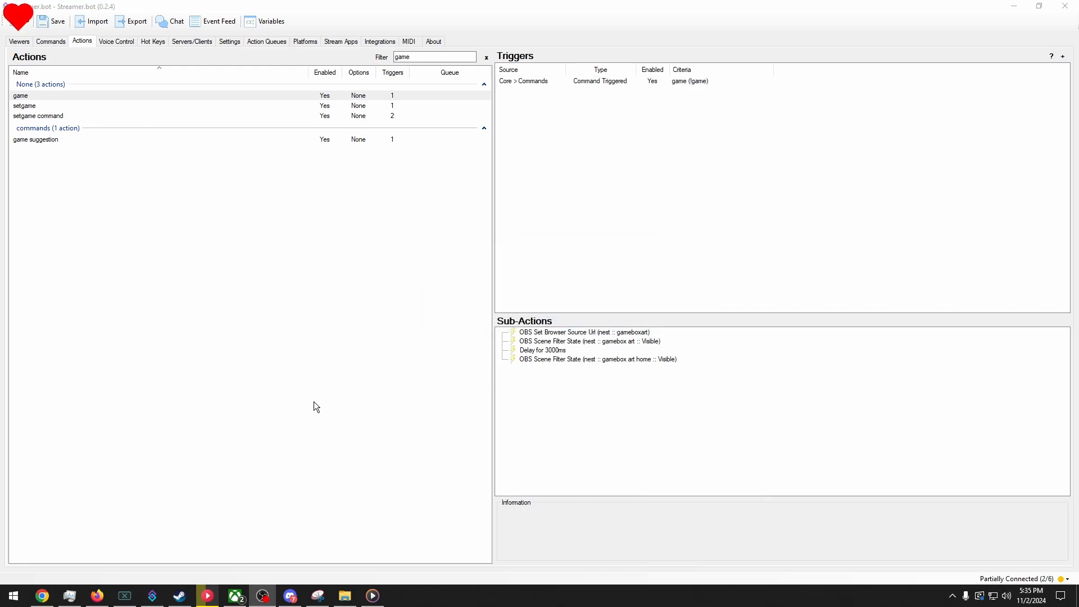
# - Delete the OBS Set Browser Source Url sub-action for gameboxart from the game action
pyautogui.rightClick(631, 335)
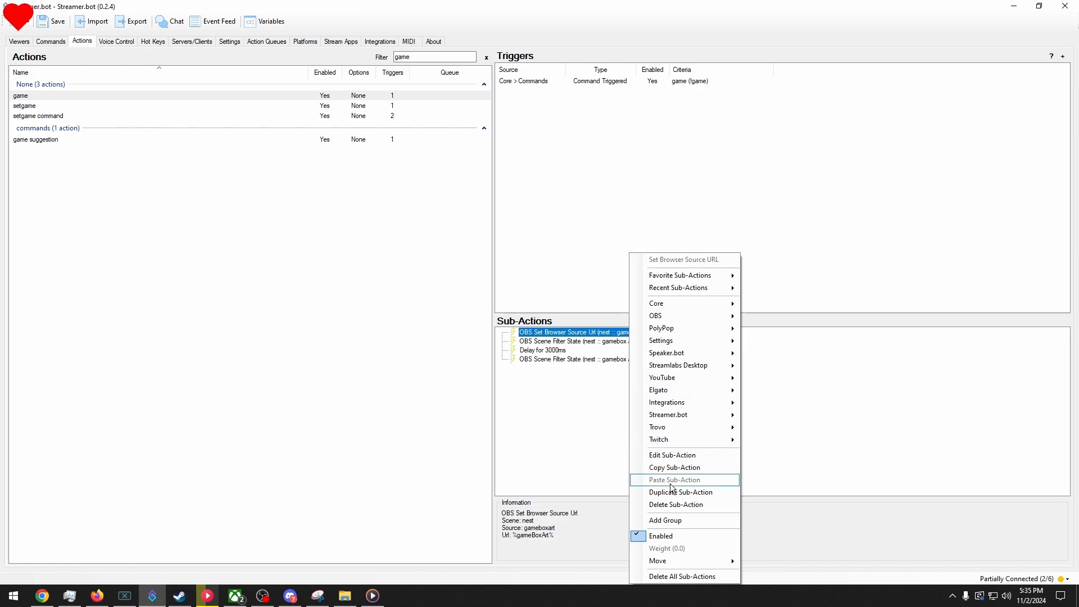
pyautogui.click(664, 500)
pyautogui.click(572, 320)
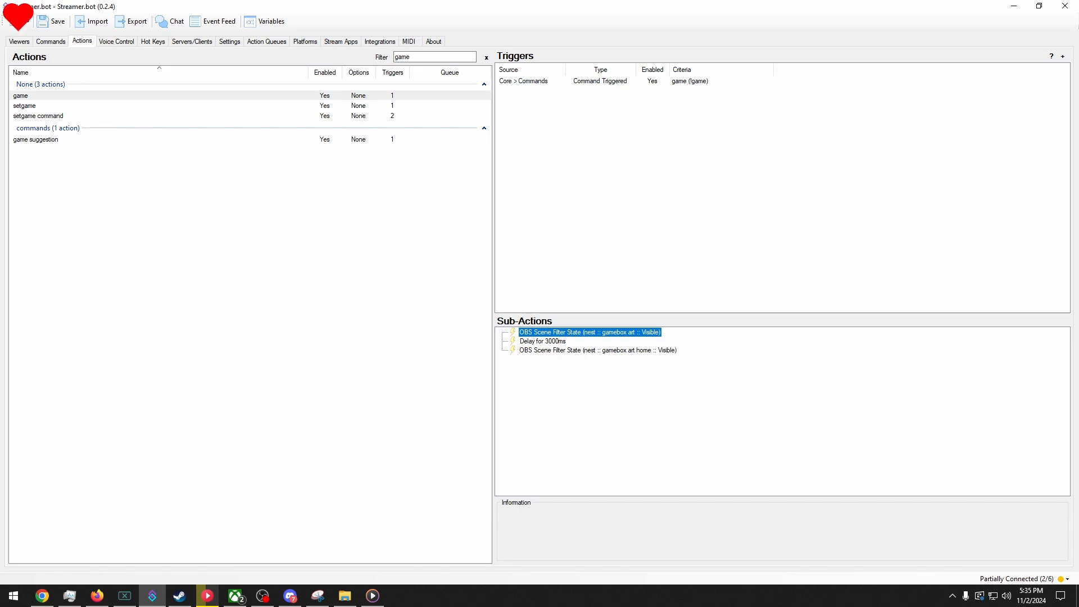
# - Bring the stream chat window into view and send !game to test the command
pyautogui.hotkey('alt', 'Tab')
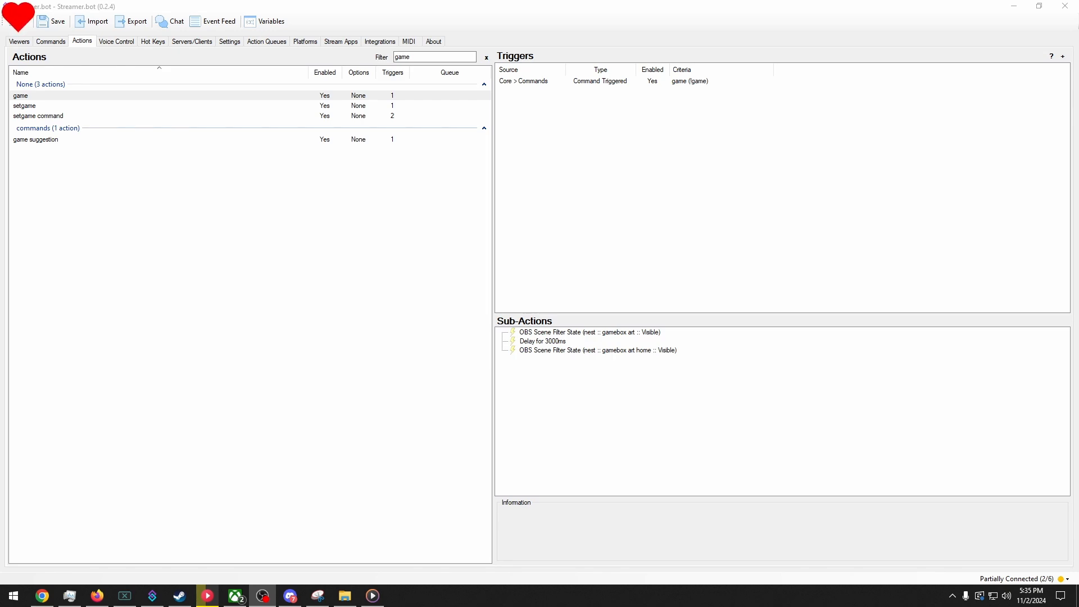
pyautogui.moveTo(442, 227); pyautogui.dragTo(751, 100)
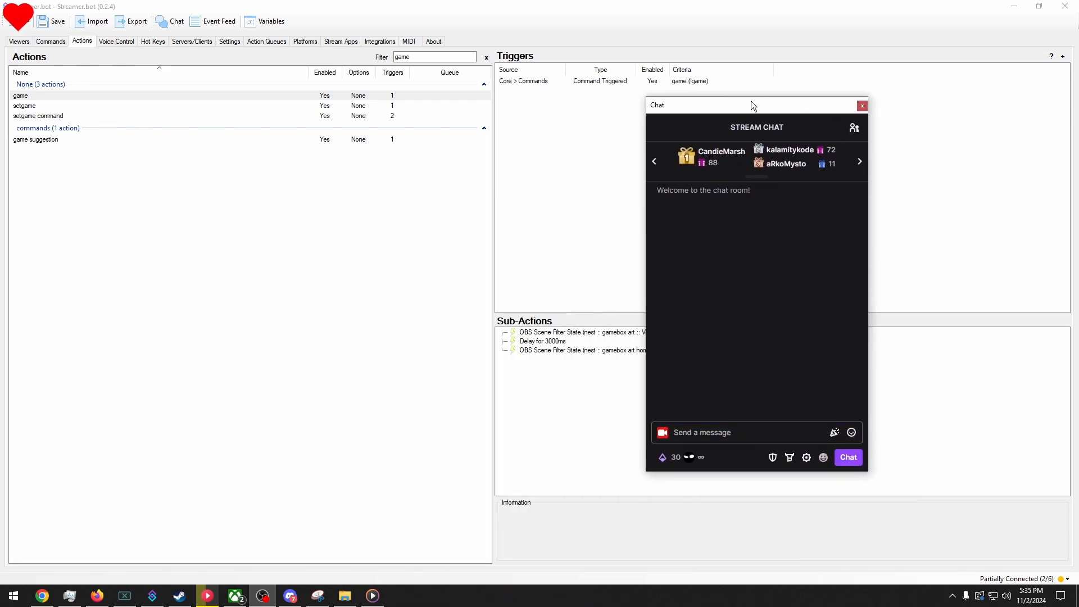
pyautogui.click(696, 432)
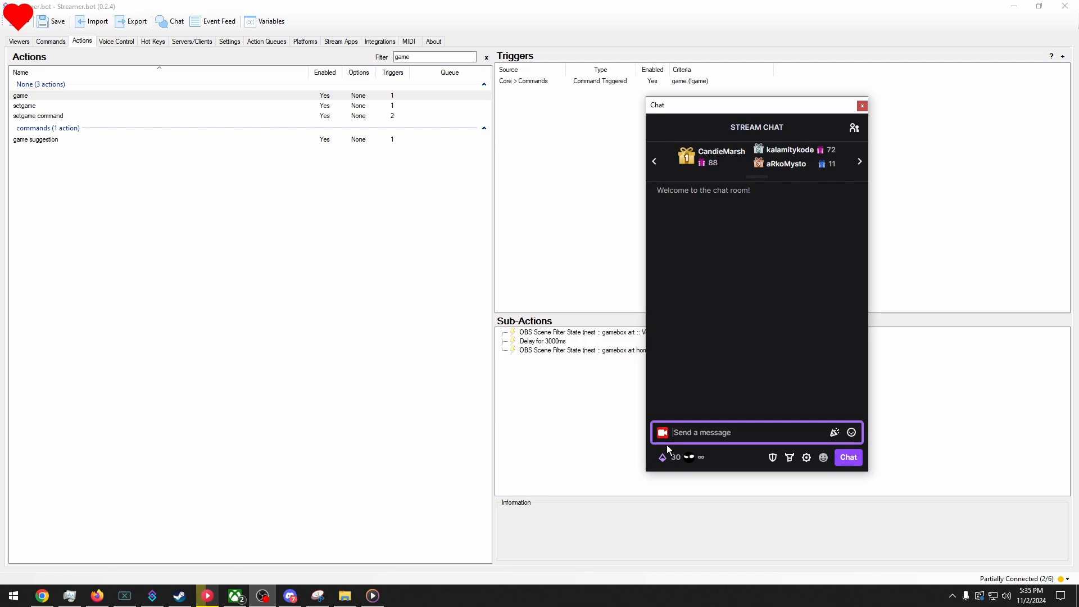
pyautogui.write('!game')
pyautogui.press('Return')
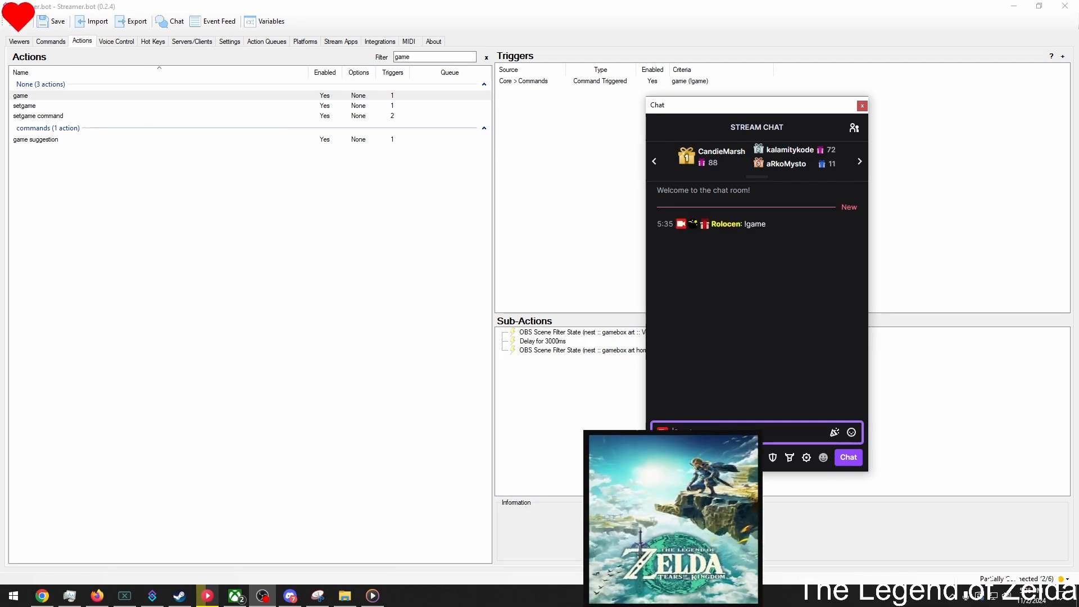
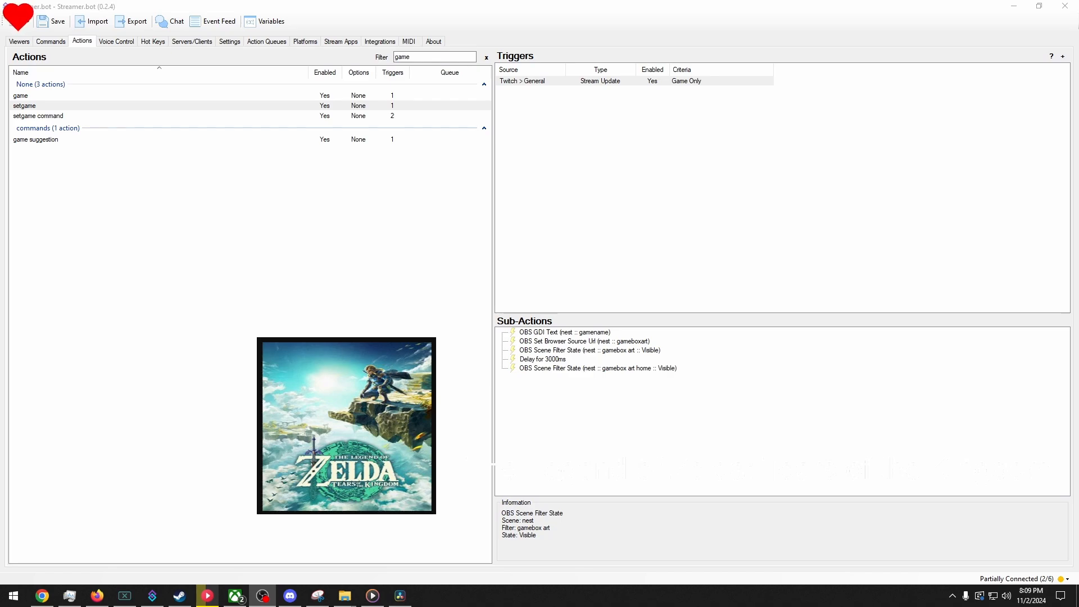
# - Switch to OBS and set the gamename text source's color to red
pyautogui.moveTo(624, 82); pyautogui.dragTo(629, 1)
pyautogui.click(213, 447)
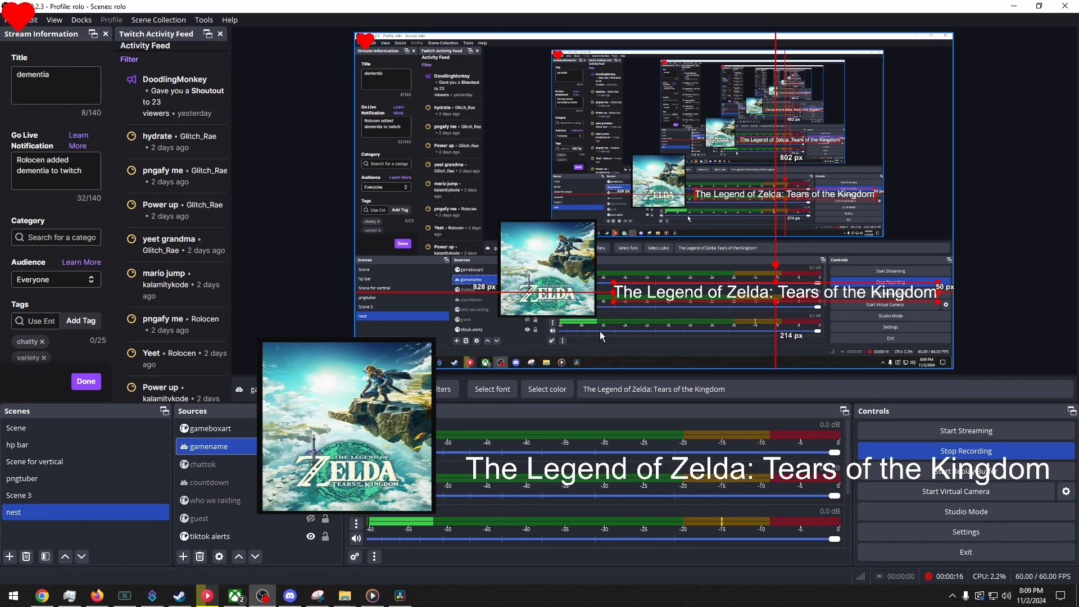
pyautogui.doubleClick(244, 450)
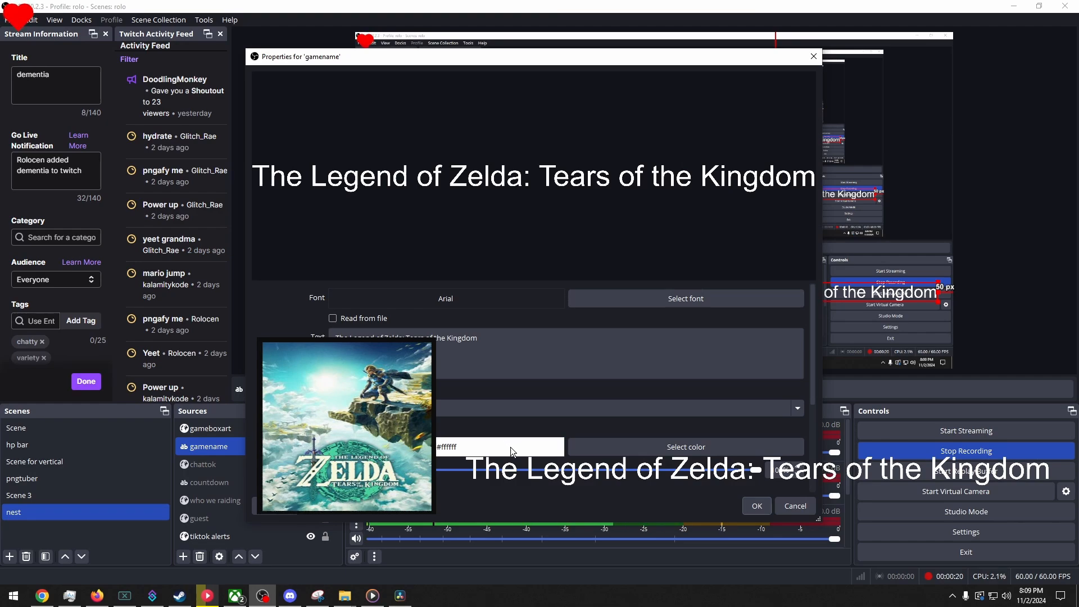
pyautogui.click(621, 446)
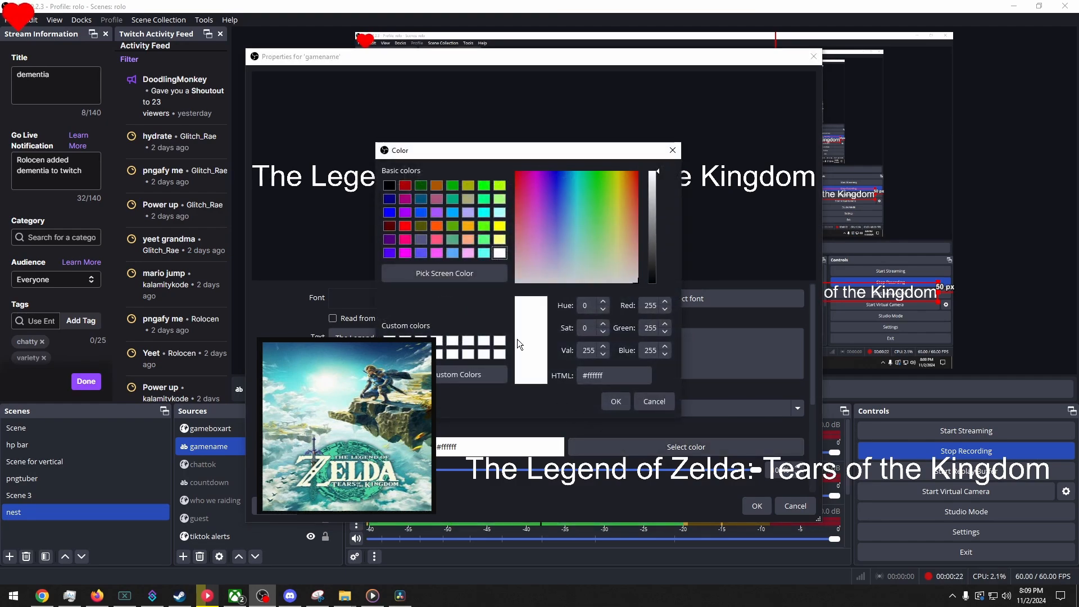
pyautogui.click(405, 226)
pyautogui.click(616, 403)
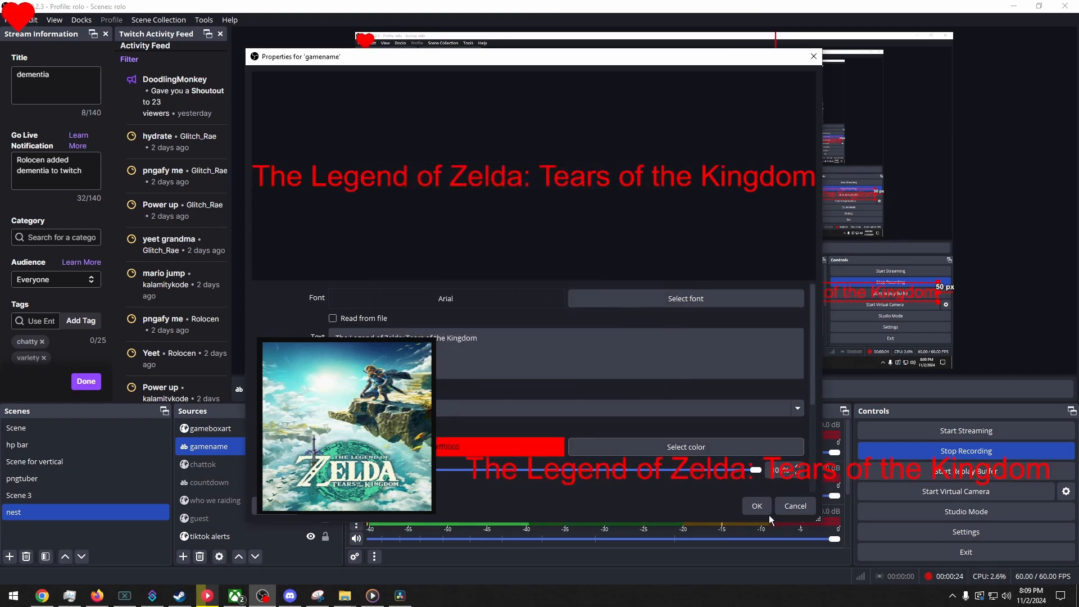
pyautogui.click(757, 505)
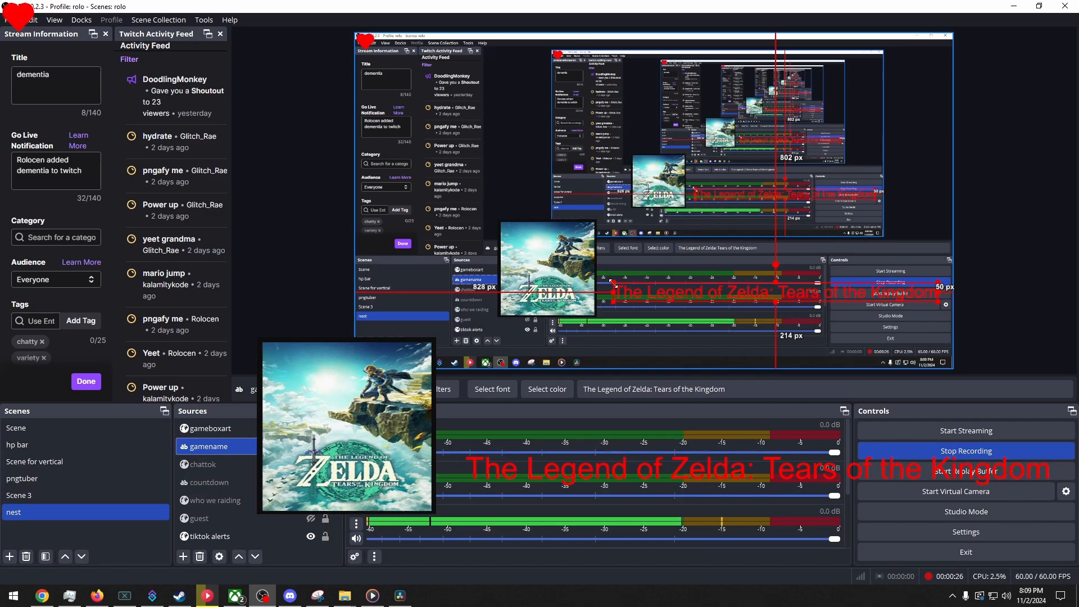
# - Shrink the gamename text in the OBS preview to about half its width, and return to Streamer.bot
pyautogui.moveTo(614, 282); pyautogui.dragTo(619, 312)
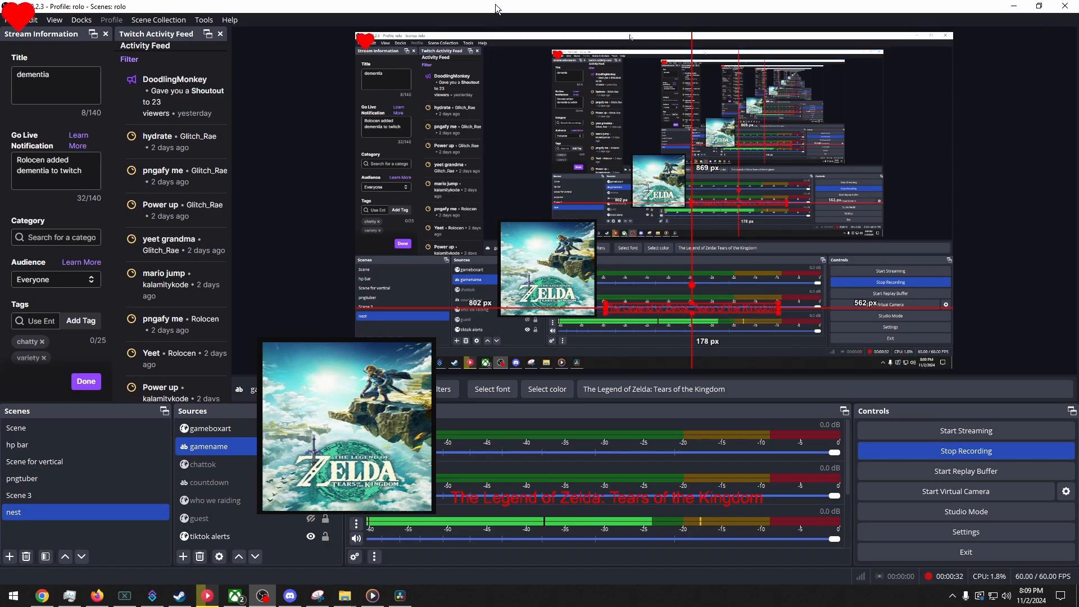
pyautogui.moveTo(496, 7); pyautogui.dragTo(495, 0)
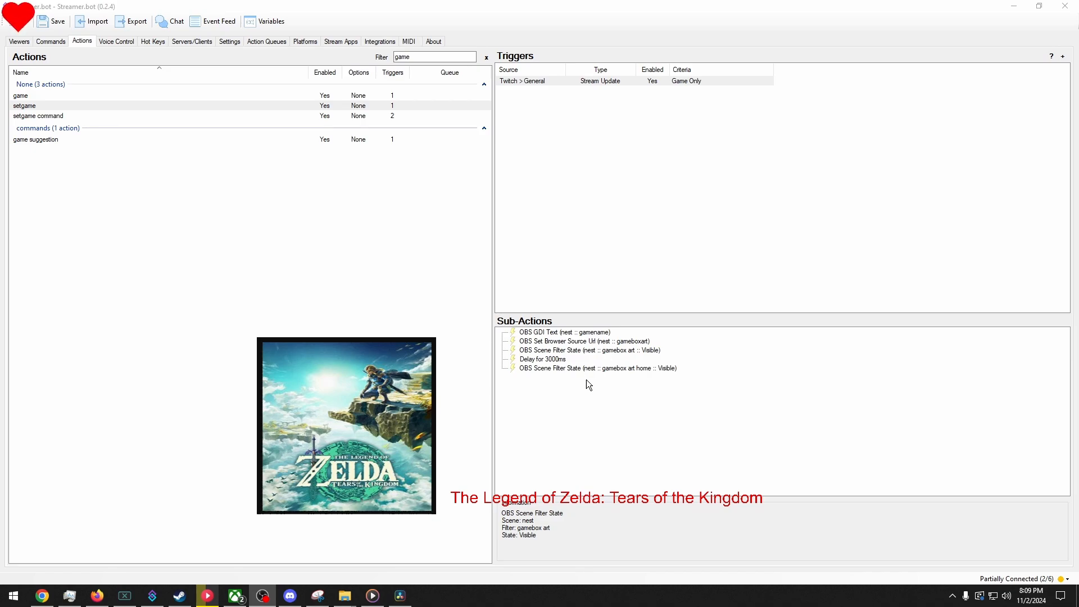
pyautogui.click(561, 392)
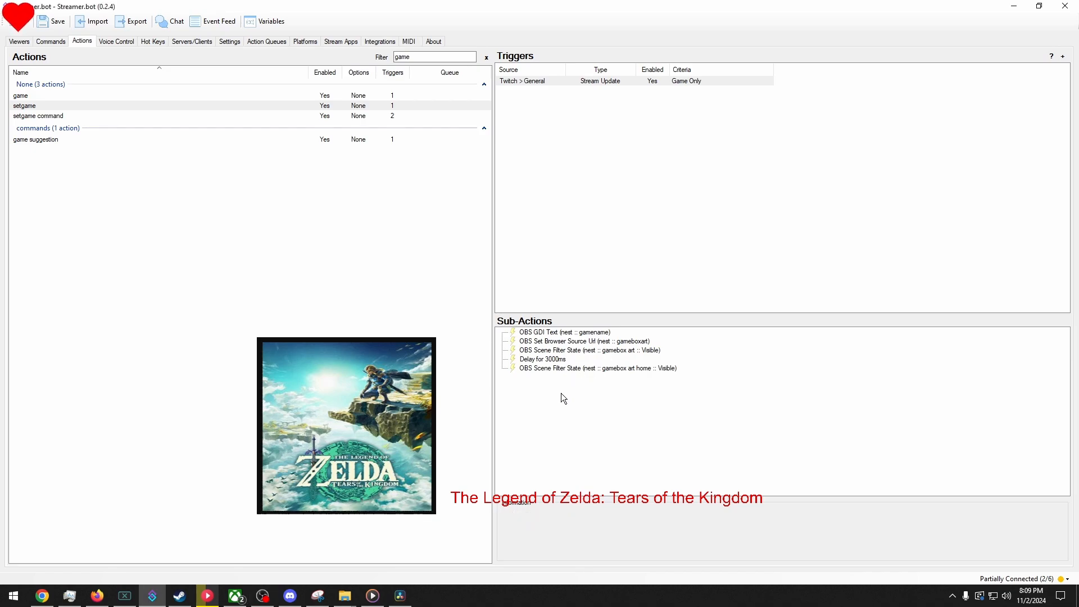
# - Start an OBS Set Source Visibility sub-action in the setgame action for the gameboxart source in scene nest
pyautogui.rightClick(561, 394)
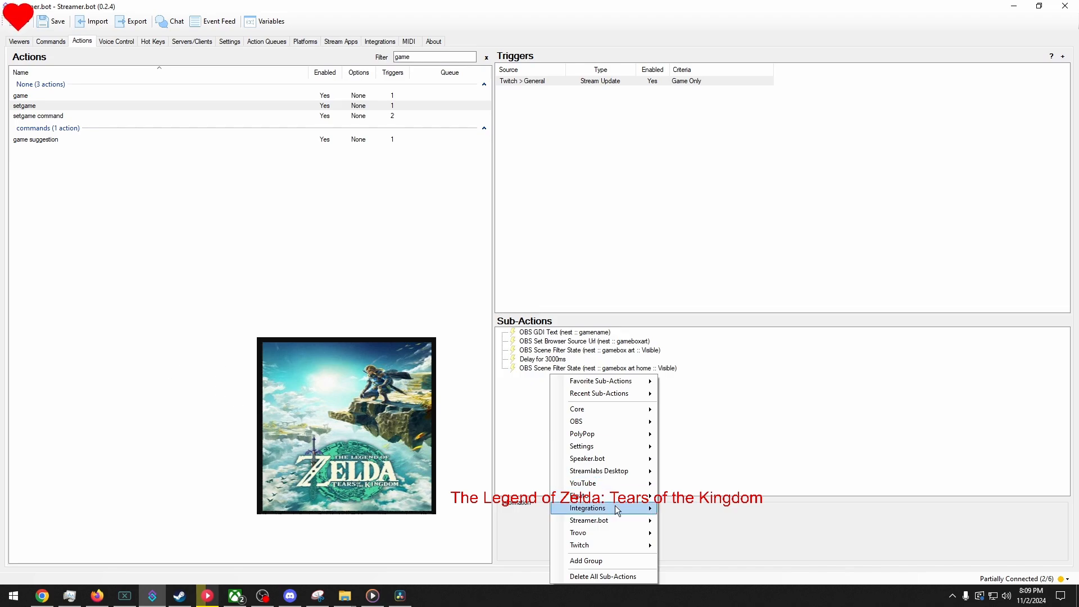
pyautogui.moveTo(597, 544)
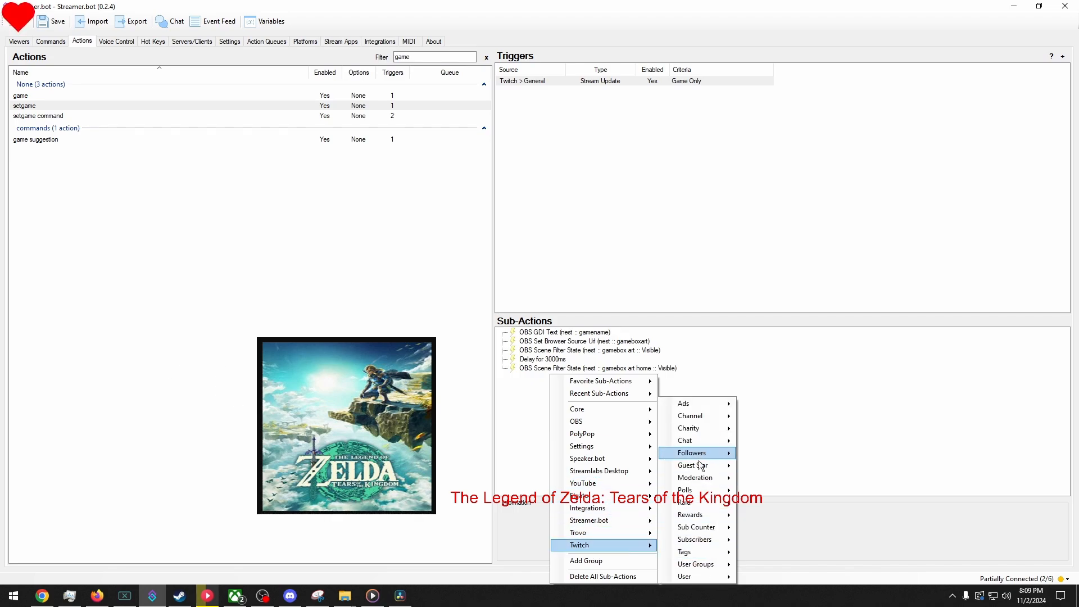
pyautogui.moveTo(622, 422)
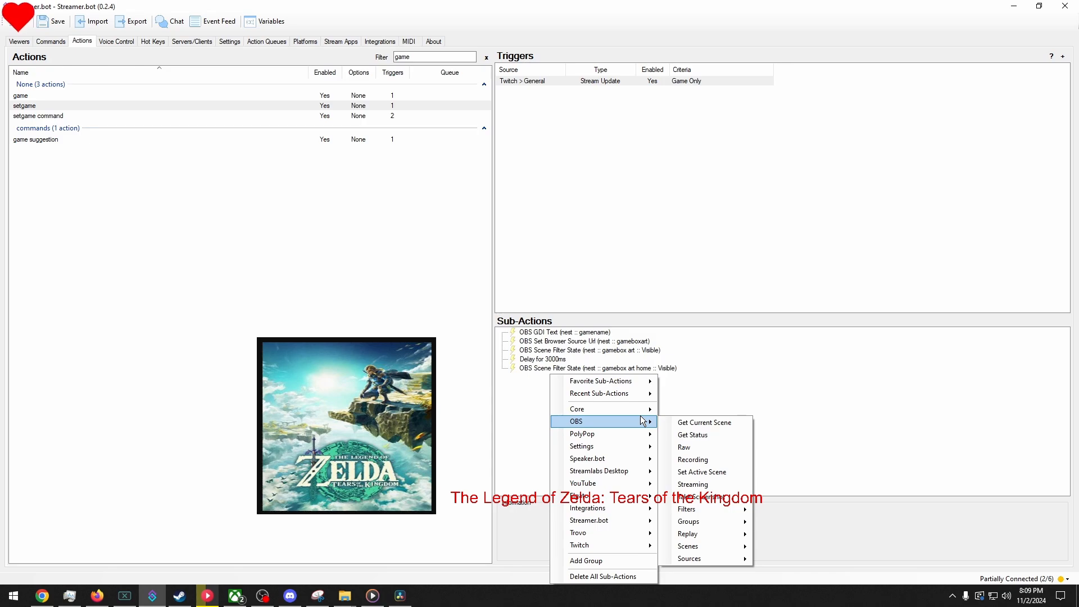
pyautogui.moveTo(707, 558)
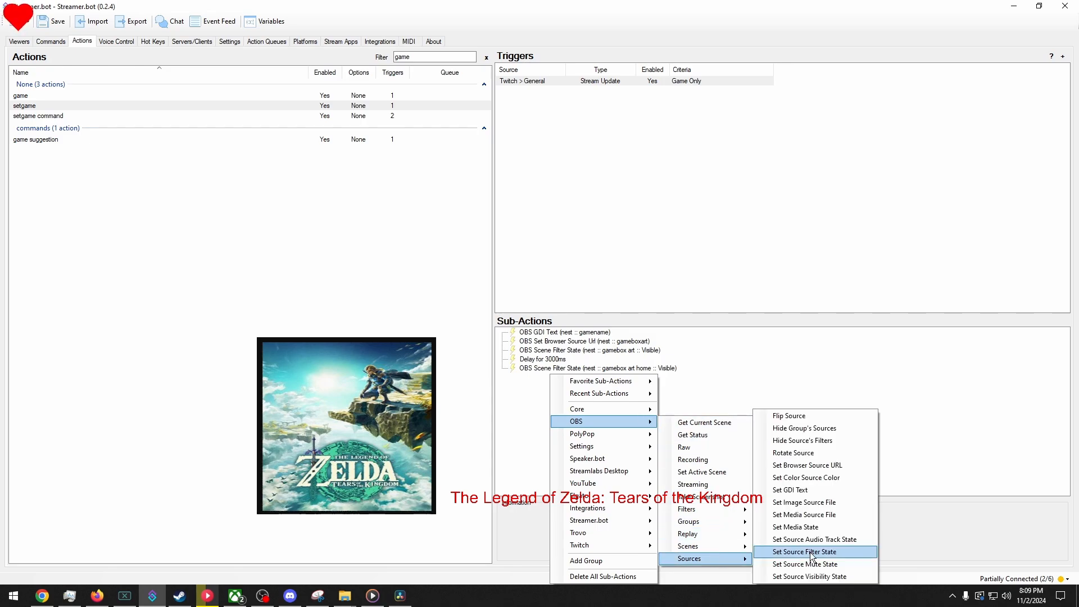
pyautogui.click(811, 575)
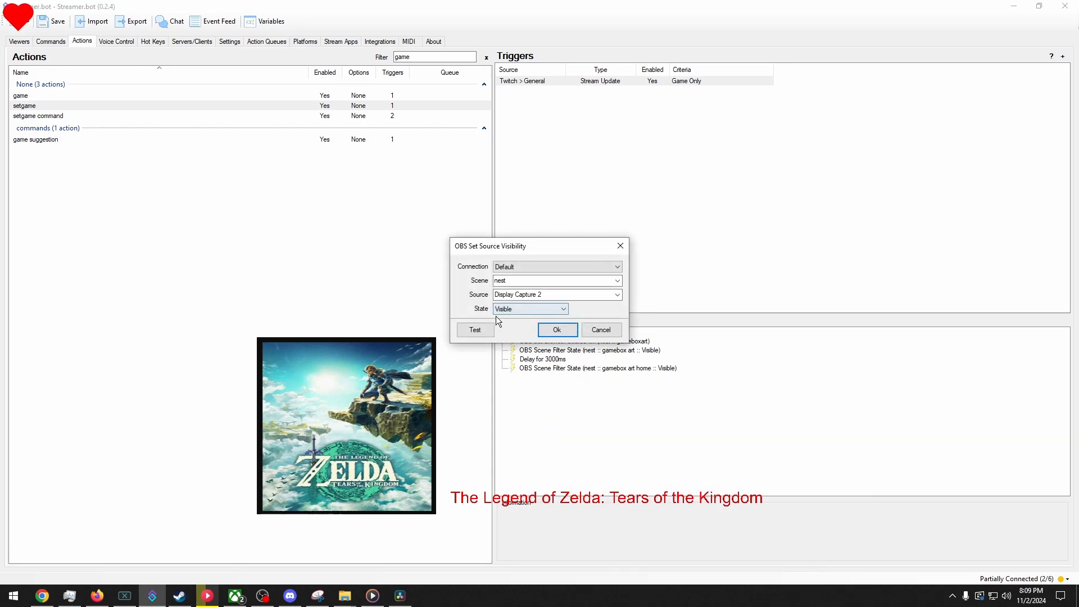
pyautogui.click(618, 294)
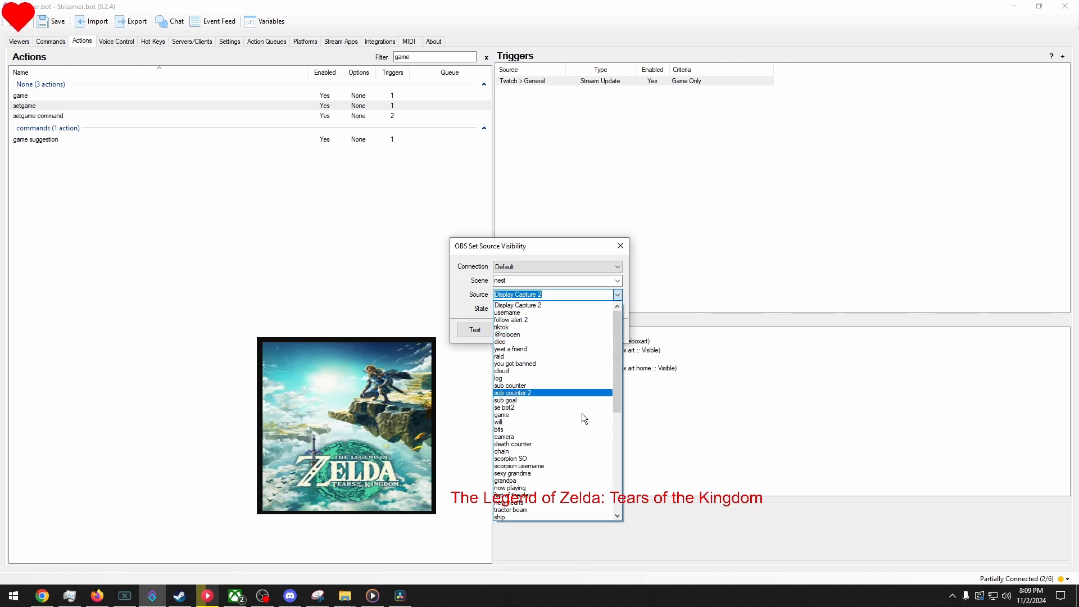
pyautogui.scroll(-10, 565, 432)
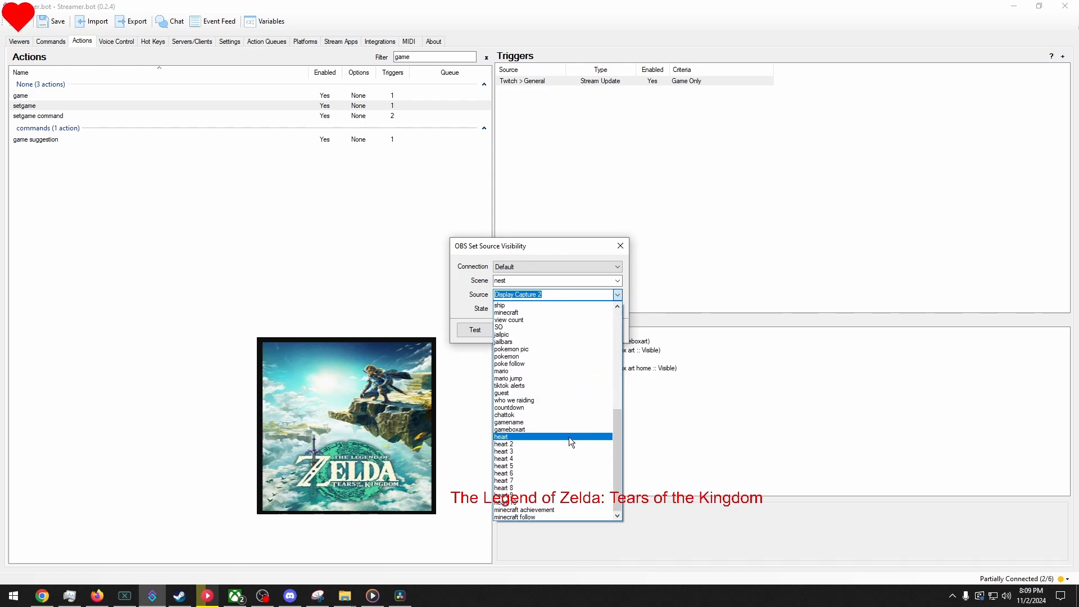
pyautogui.click(527, 429)
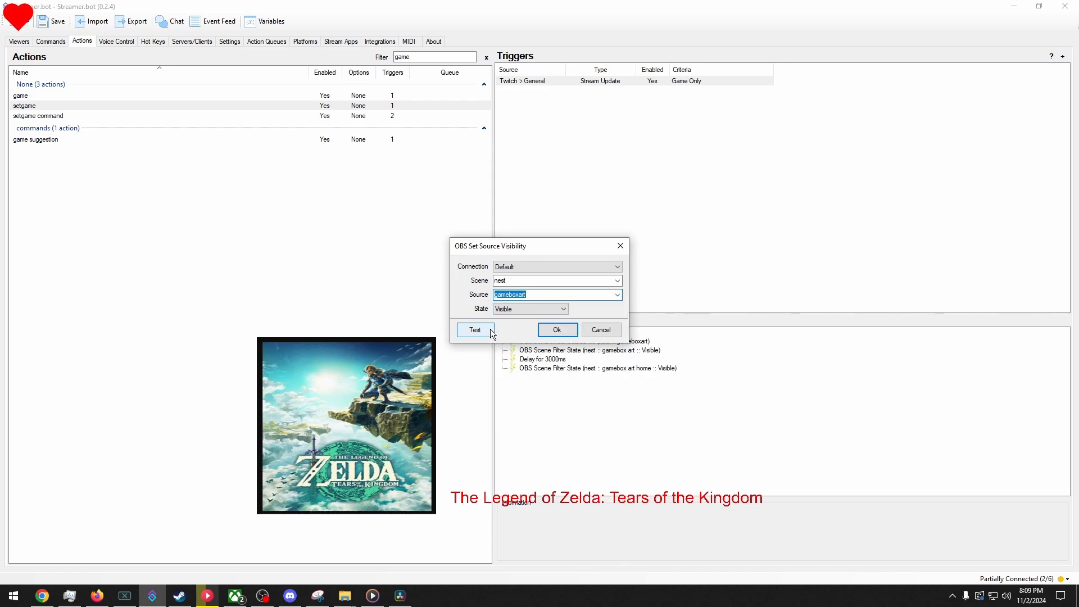
# - Set the gameboxart visibility state to Toggle, test it several times, and close the dialog
pyautogui.click(523, 309)
pyautogui.click(519, 334)
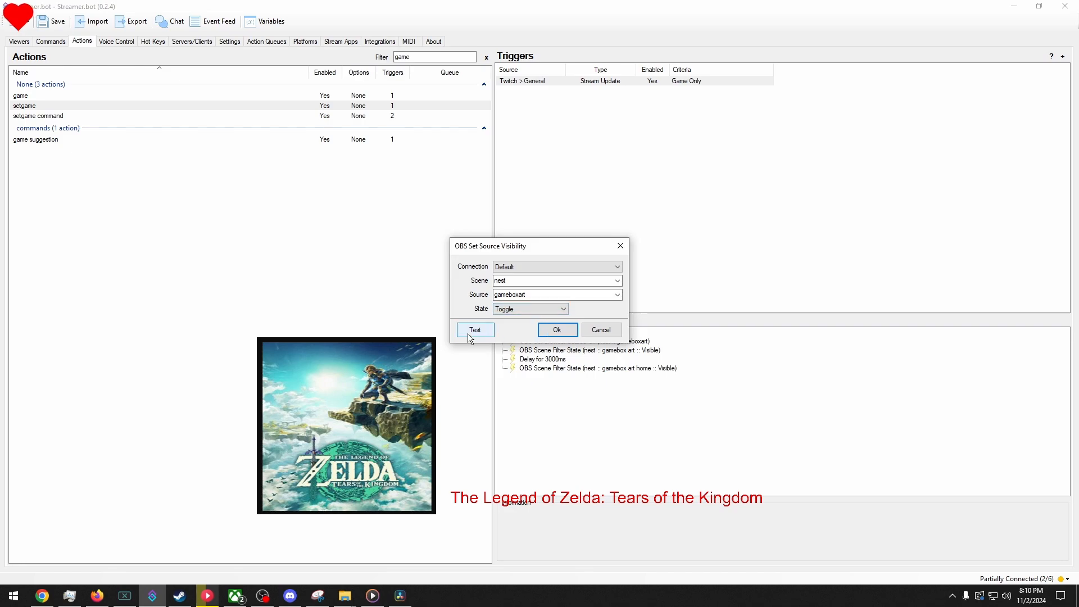
pyautogui.click(469, 332)
pyautogui.click(468, 333)
pyautogui.click(469, 333)
pyautogui.click(468, 331)
pyautogui.click(557, 330)
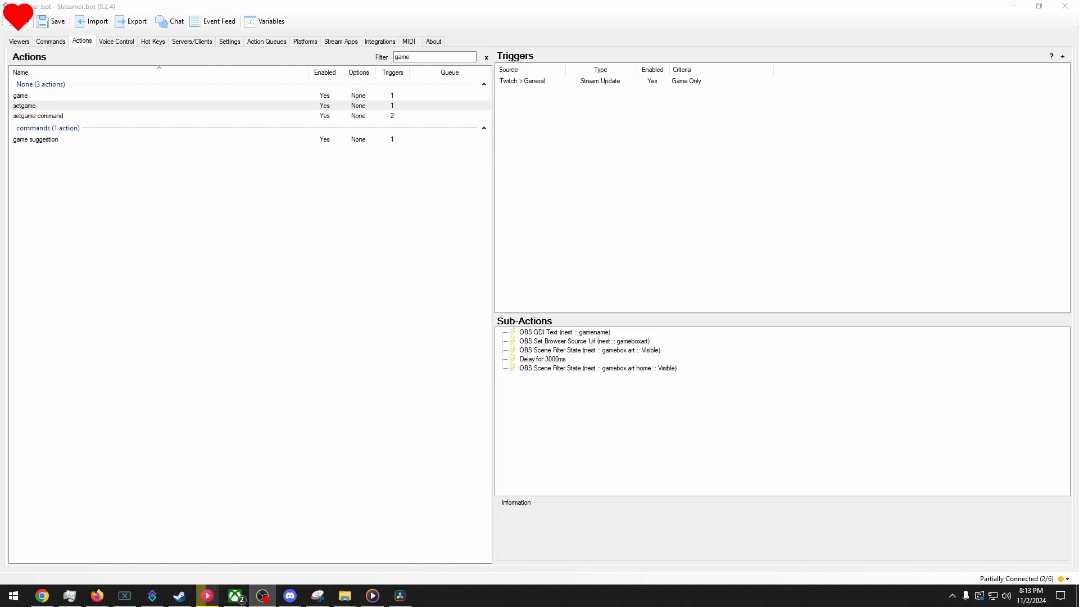
# - In OBS, search the stream category for "lea", choose League of Legends, submit the stream information, and stop the recording
pyautogui.moveTo(0, 101); pyautogui.dragTo(776, 1)
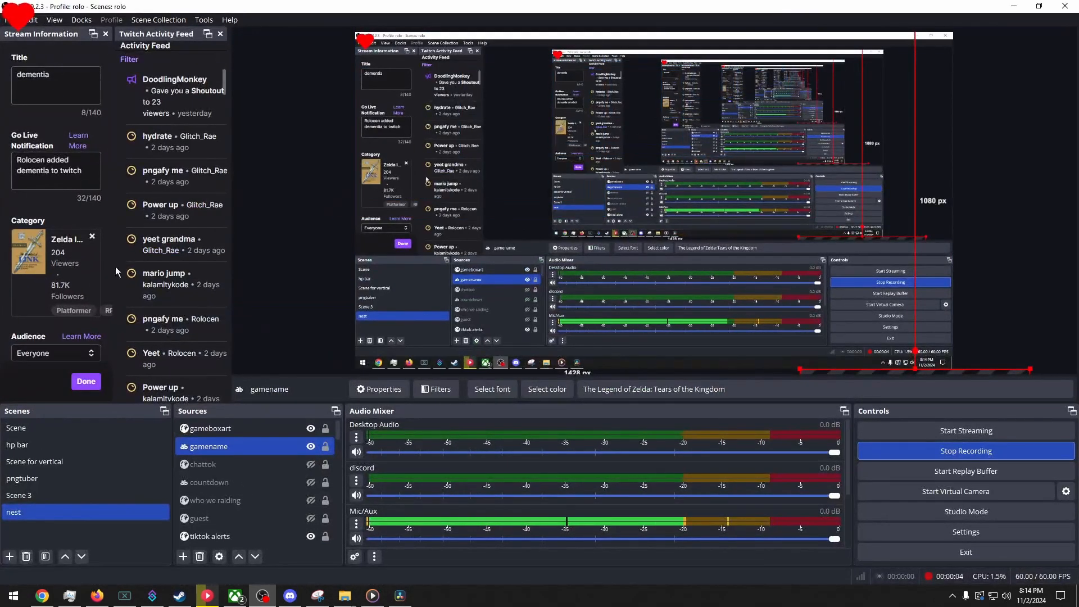
pyautogui.click(90, 234)
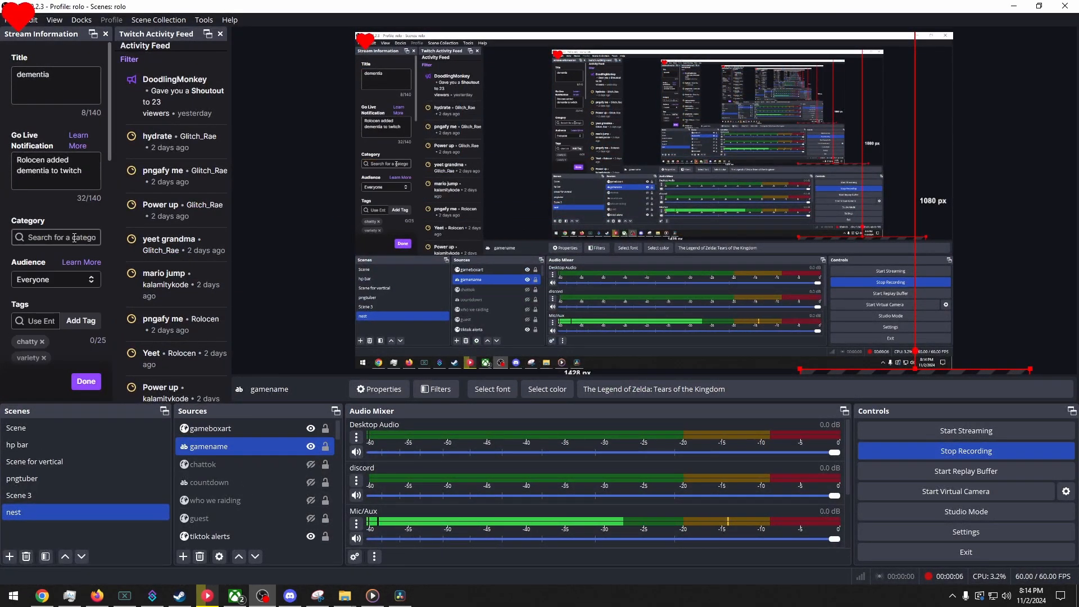
pyautogui.write('le')
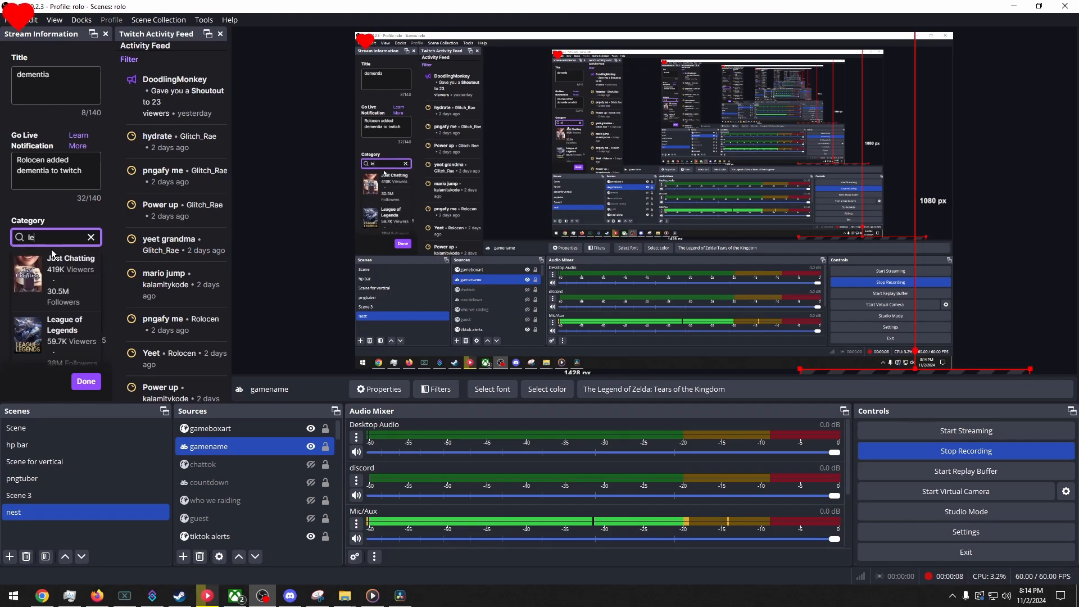
pyautogui.write('a')
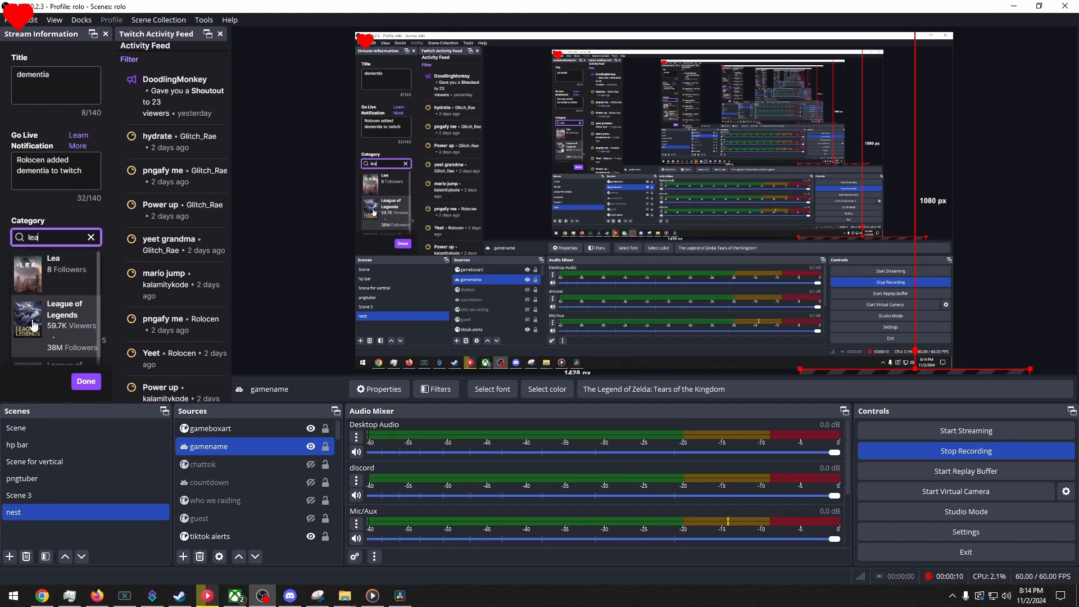
pyautogui.click(57, 299)
pyautogui.click(86, 382)
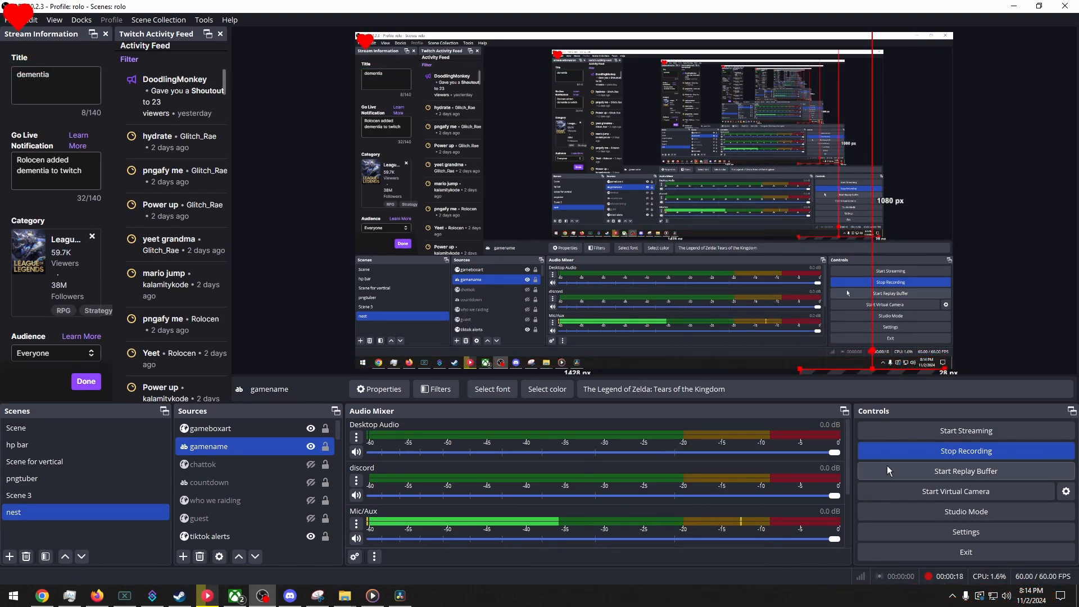
pyautogui.click(966, 450)
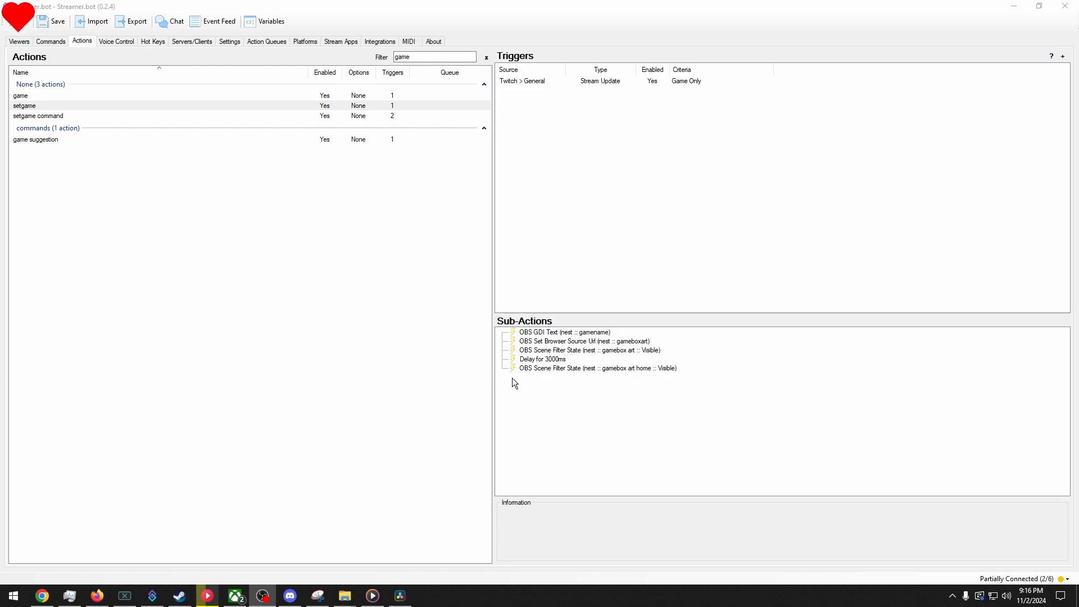
# - Add a Twitch Send Message to Channel sub-action to setgame with the streamer's name followed by "is playing %gameName%", sent from the Bot account
pyautogui.rightClick(544, 388)
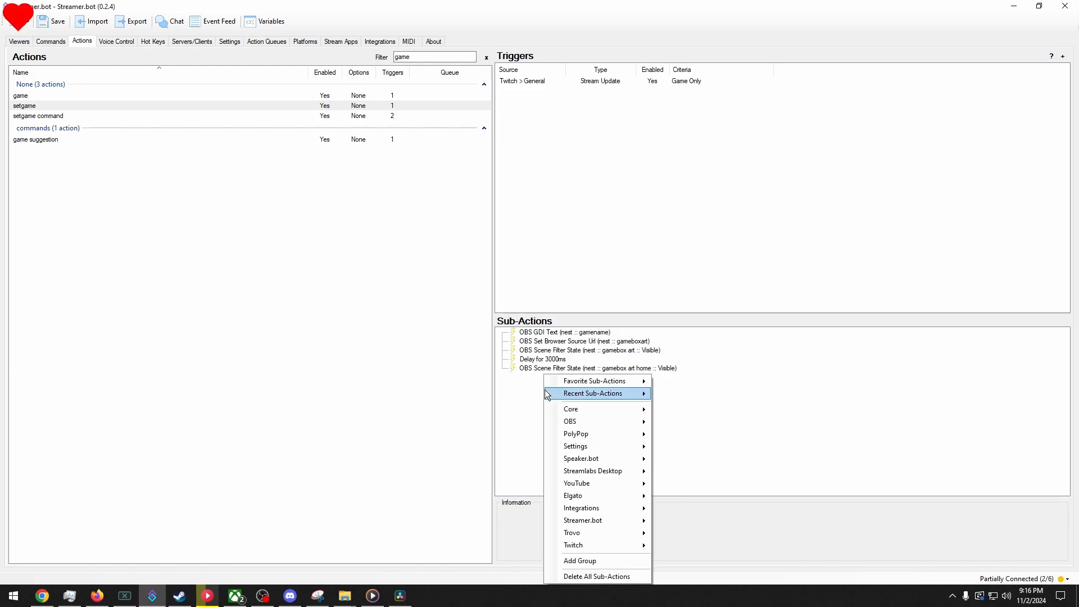
pyautogui.moveTo(581, 409)
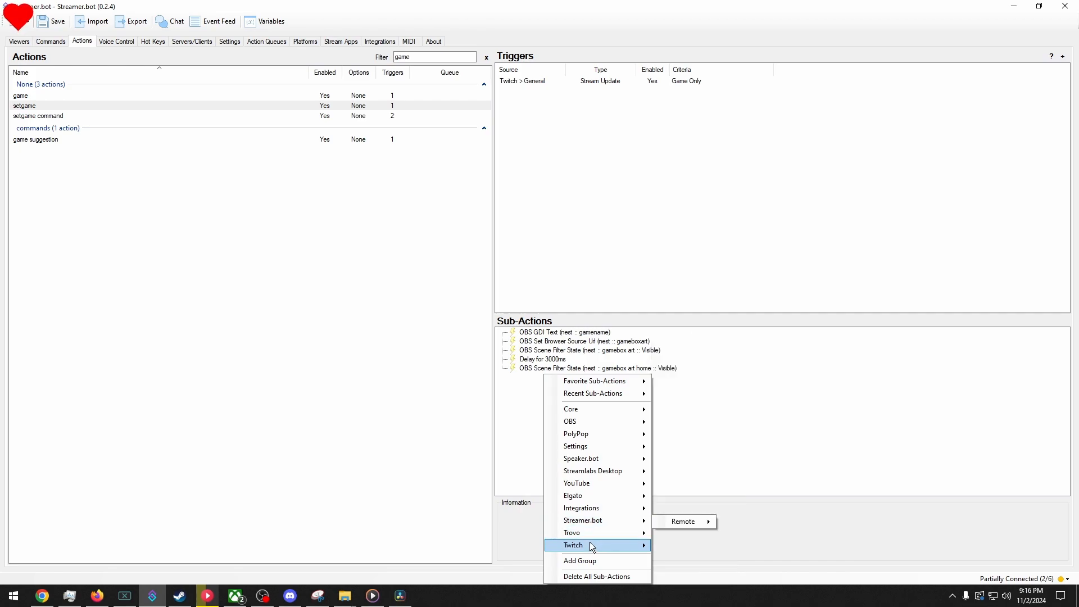
pyautogui.moveTo(589, 543)
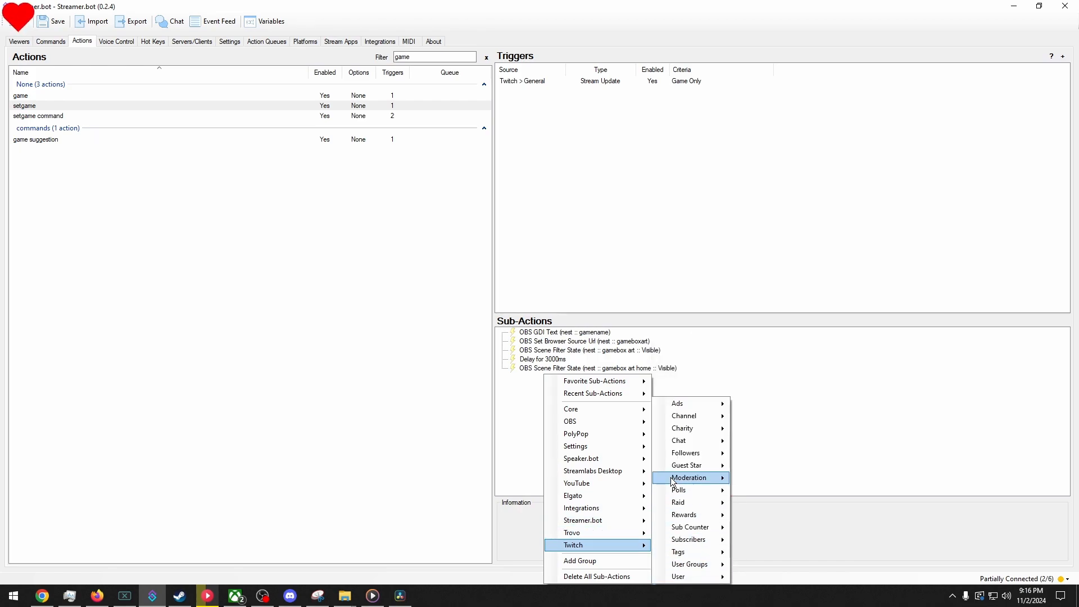
pyautogui.moveTo(681, 439)
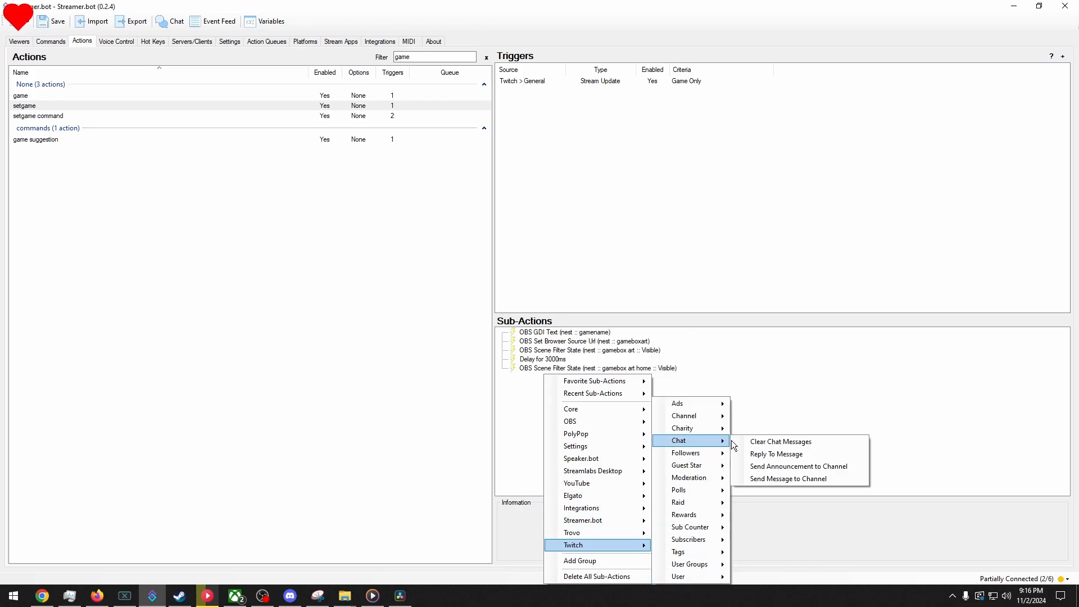
pyautogui.click(781, 477)
pyautogui.click(442, 298)
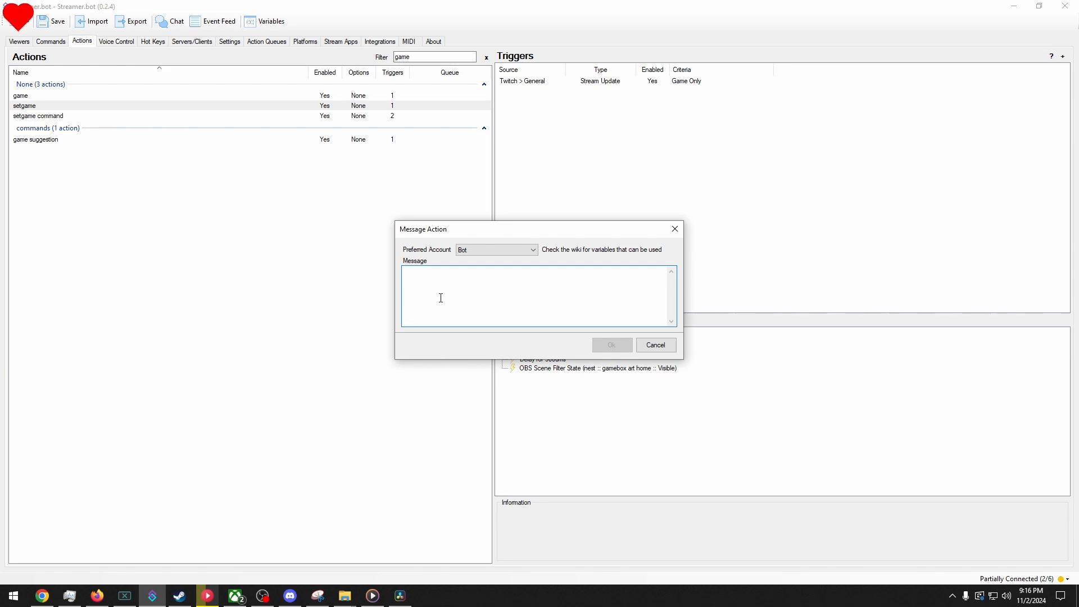
pyautogui.write('rolo is')
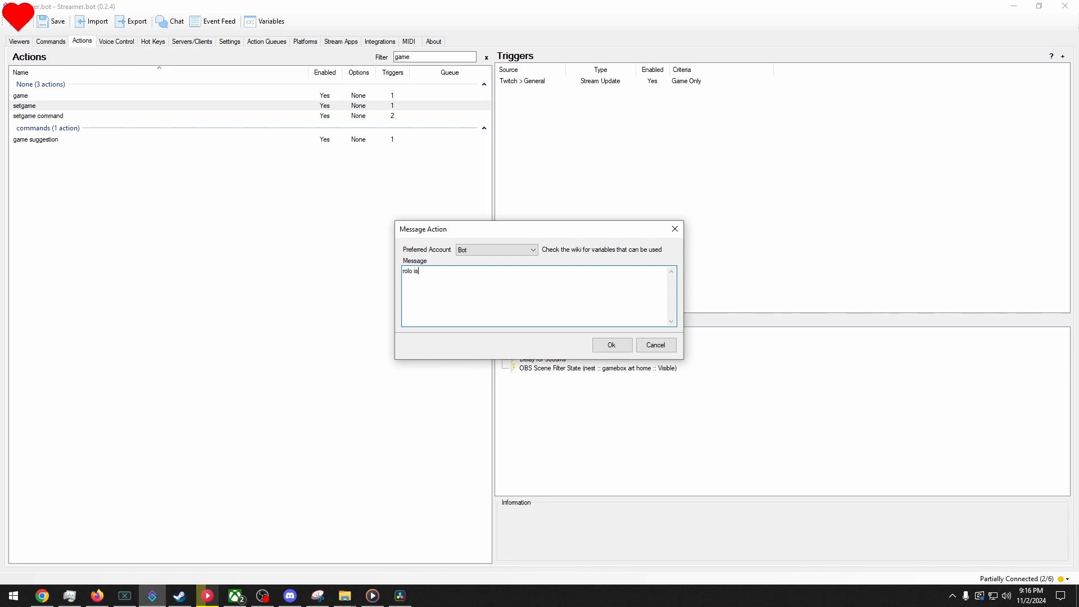
pyautogui.write('playing %')
pyautogui.moveTo(473, 222); pyautogui.dragTo(452, 193)
pyautogui.write('%')
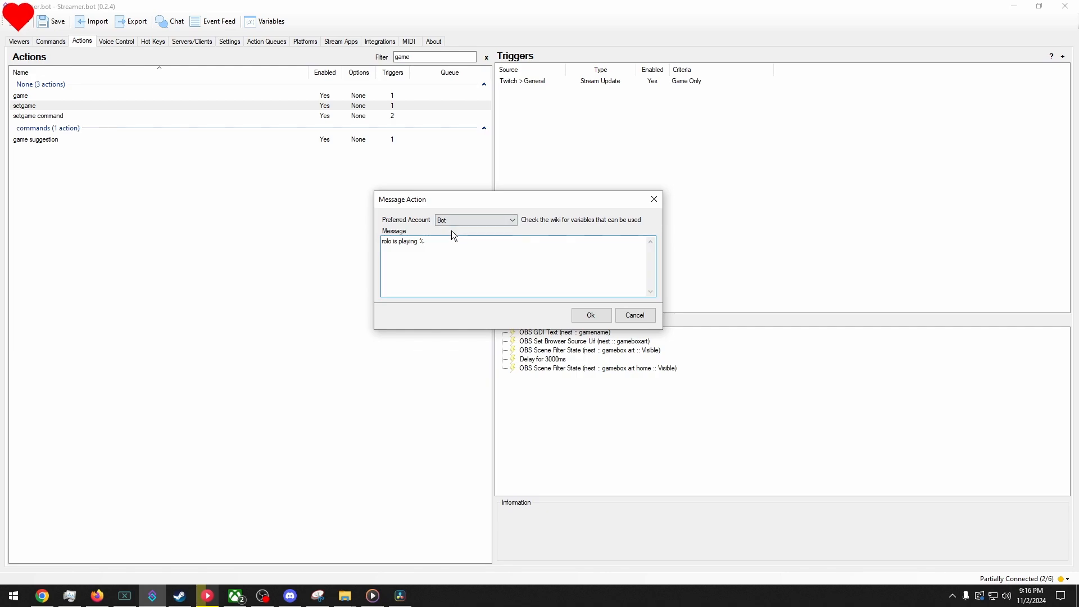
pyautogui.write('gameName%')
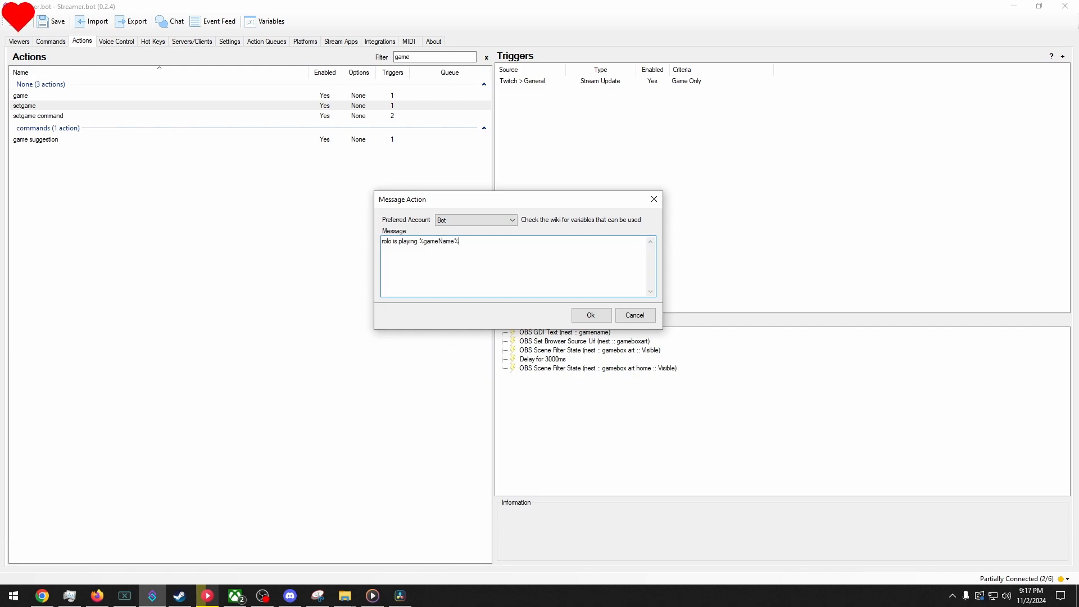
pyautogui.click(591, 314)
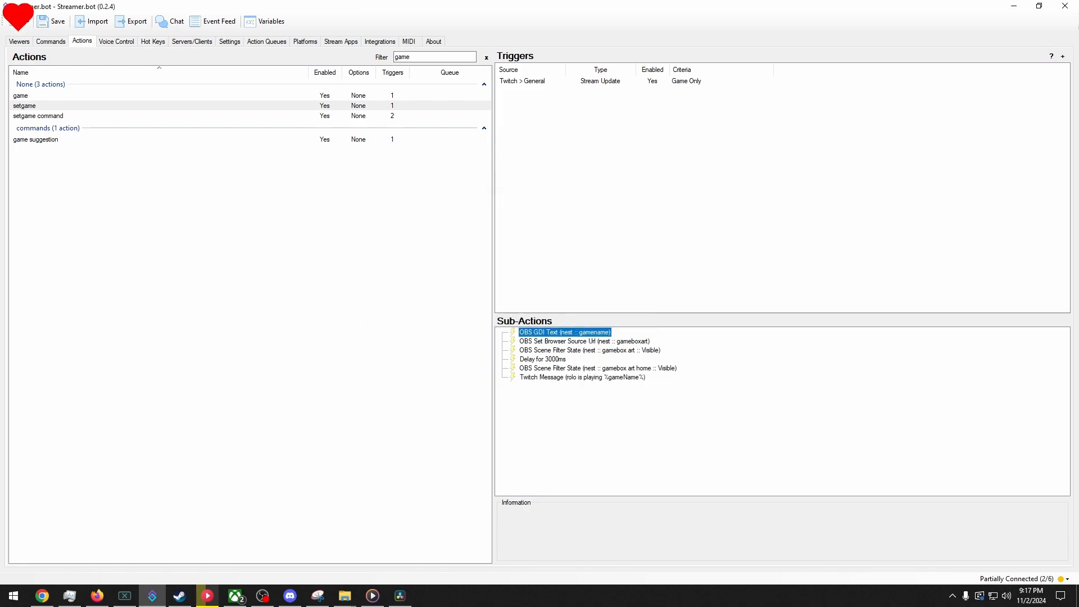
# - Test the setgame action's Stream Update trigger, check the message in the stream chat window, and move that window off the action list
pyautogui.moveTo(0, 45); pyautogui.dragTo(420, 140)
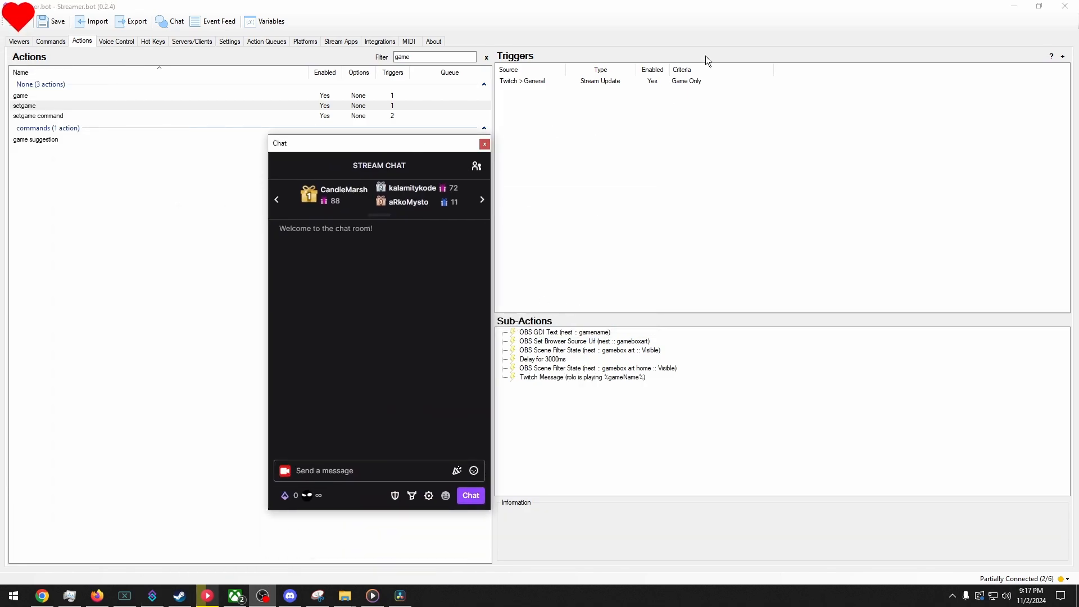
pyautogui.rightClick(660, 82)
pyautogui.click(697, 84)
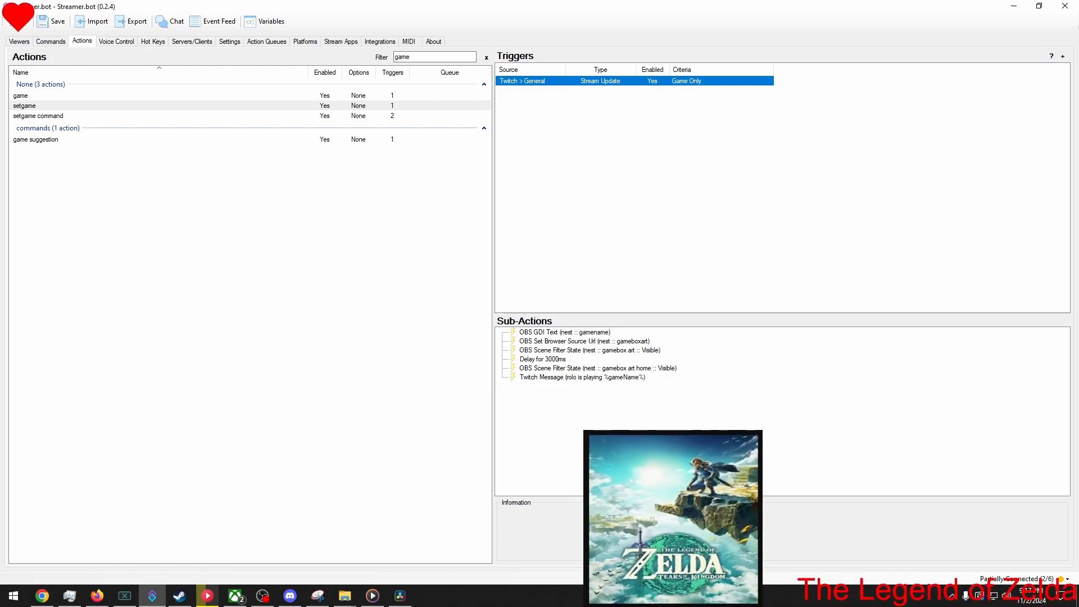
pyautogui.click(264, 595)
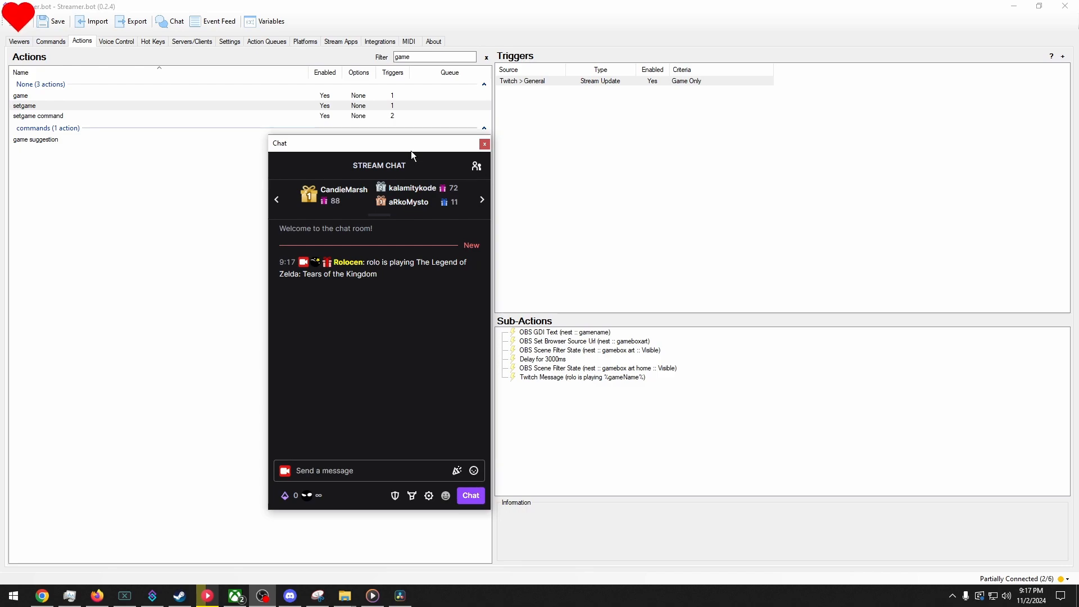
pyautogui.moveTo(410, 150); pyautogui.dragTo(177, 218)
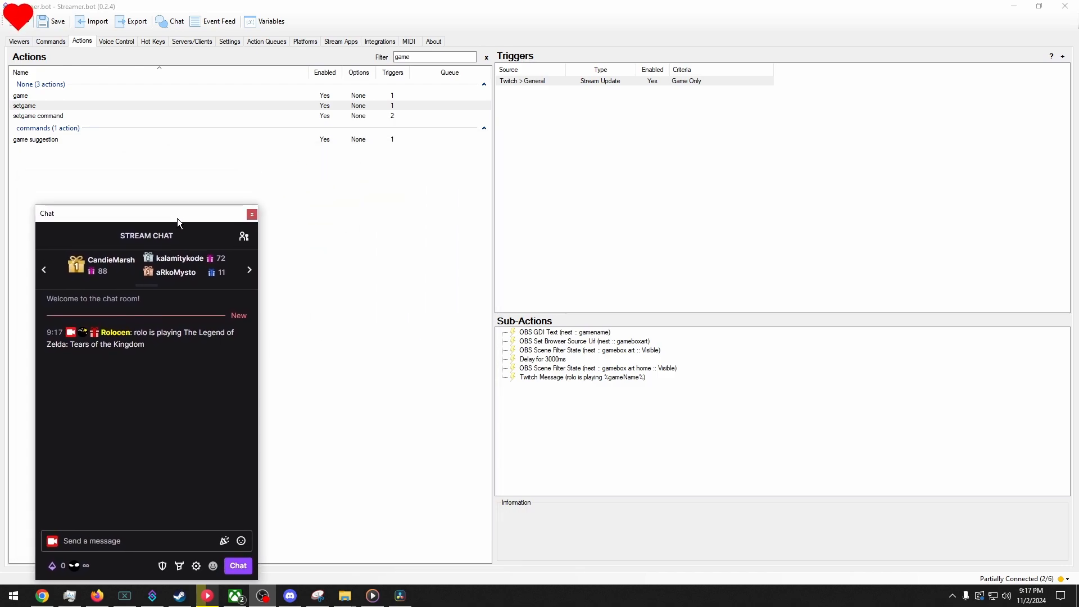
# - Add a Twitch Get User Info for Target sub-action with source type Broadcaster to the game action and move it first in the list
pyautogui.click(68, 93)
pyautogui.rightClick(566, 373)
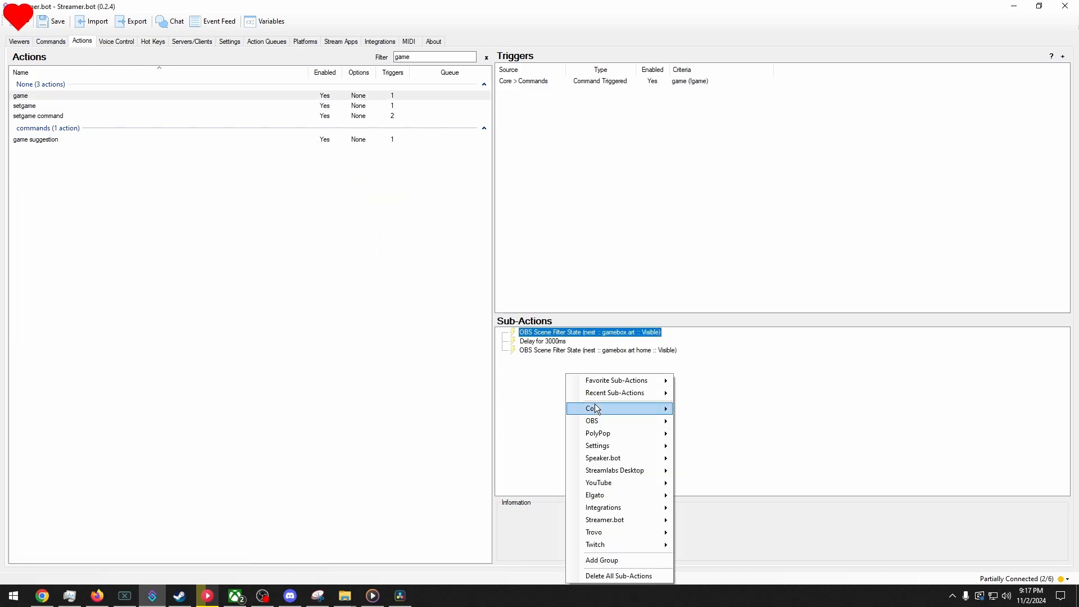
pyautogui.moveTo(601, 544)
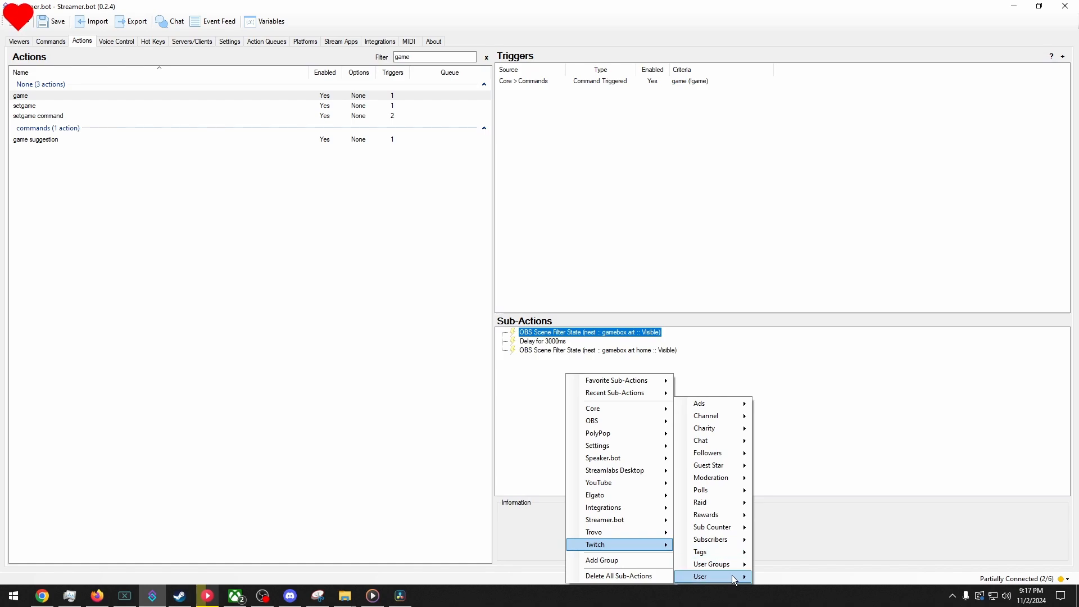
pyautogui.moveTo(735, 580)
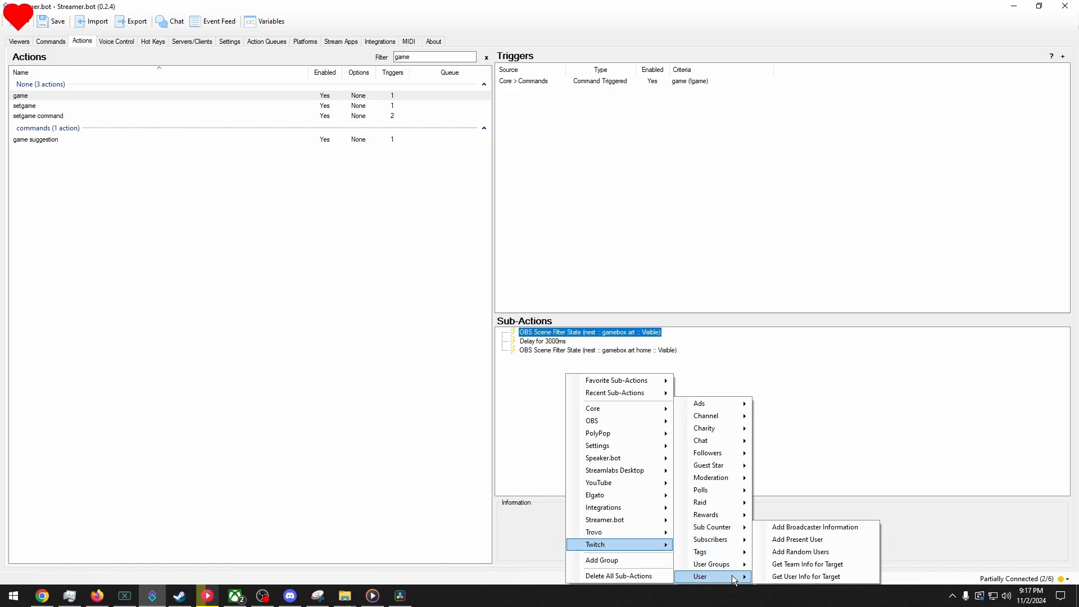
pyautogui.click(803, 574)
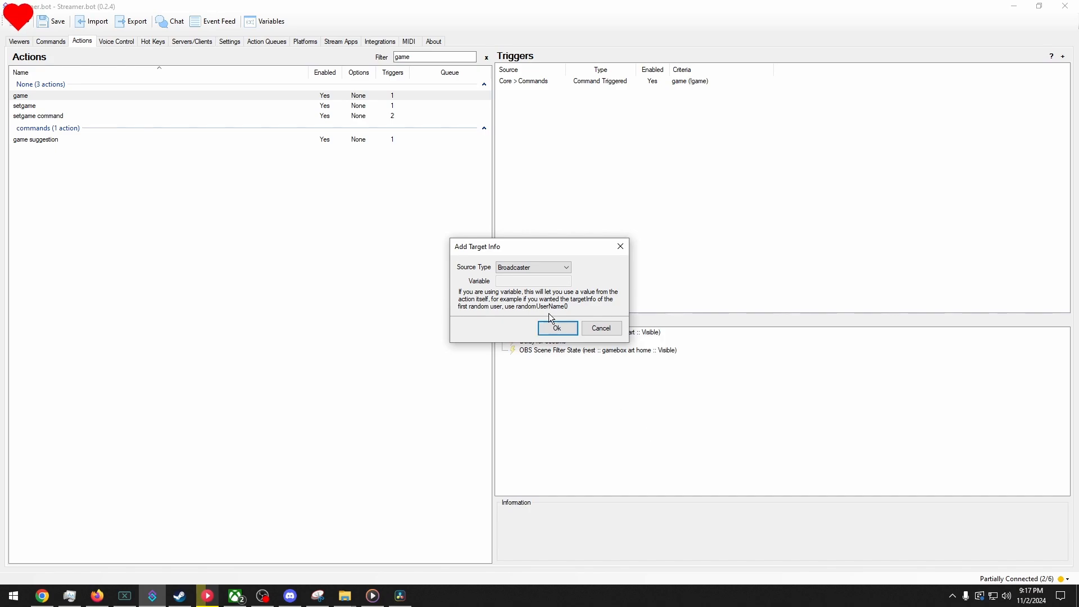
pyautogui.click(556, 329)
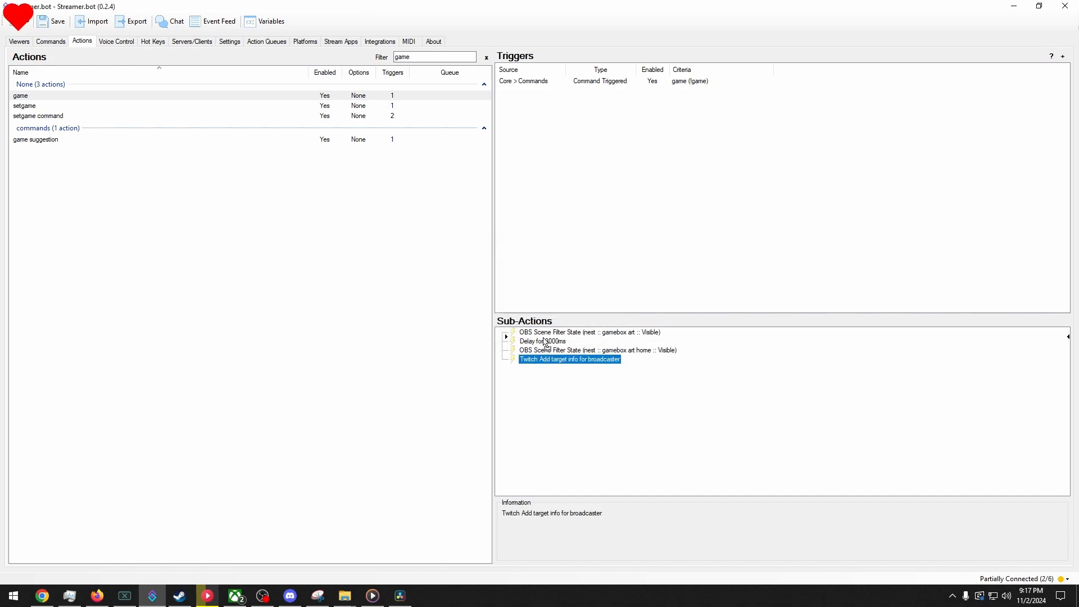
pyautogui.moveTo(544, 359); pyautogui.dragTo(543, 331)
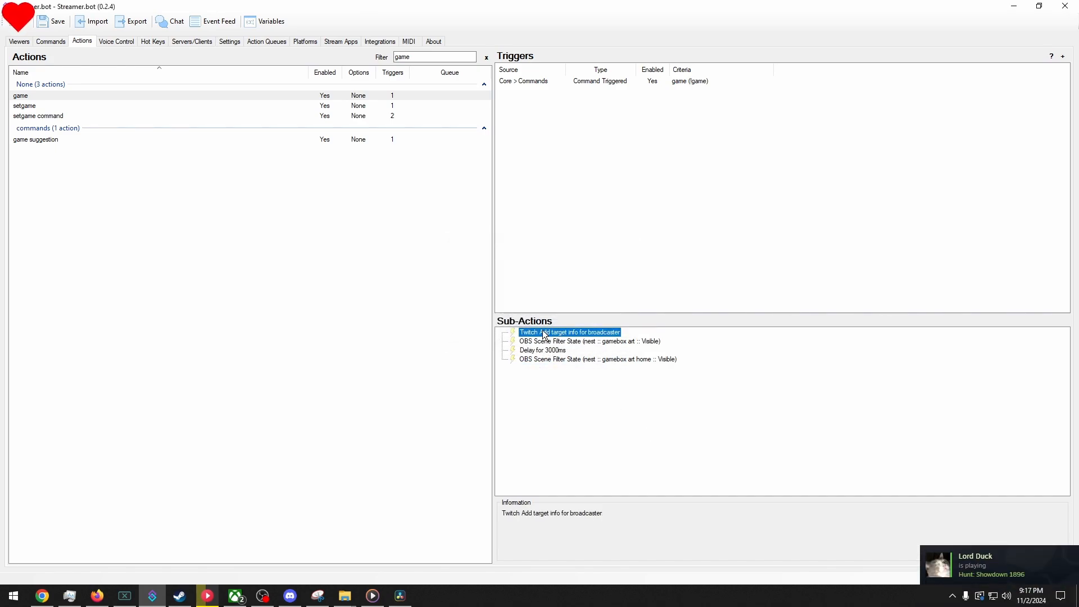
# - Add a Twitch Send Message to Channel sub-action to game with the streamer's name followed by "is playing %game%", sent from the Bot account
pyautogui.rightClick(558, 383)
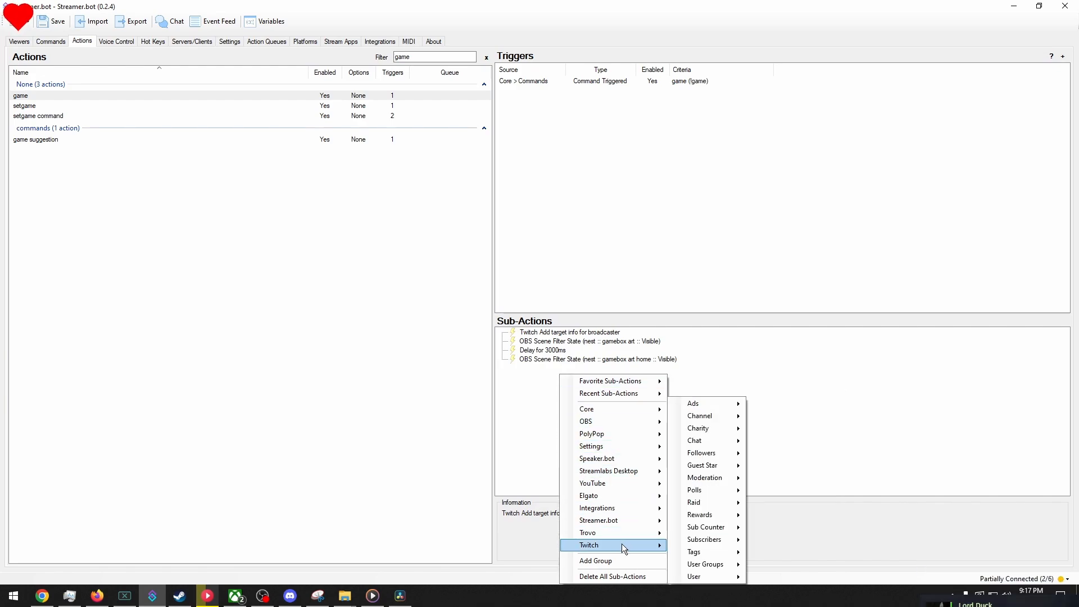
pyautogui.moveTo(703, 437)
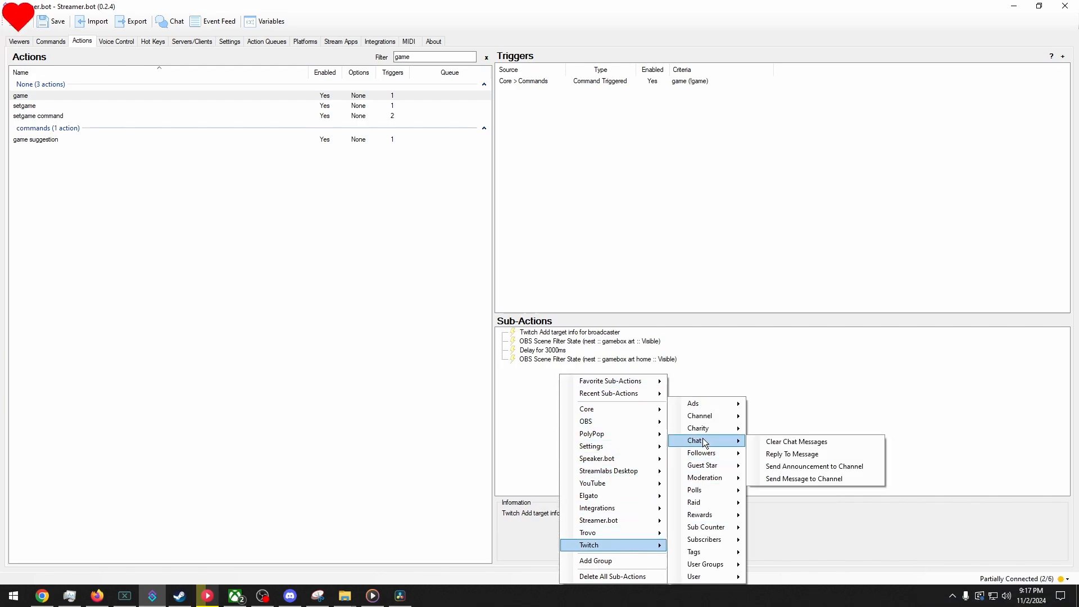
pyautogui.click(805, 479)
pyautogui.click(448, 272)
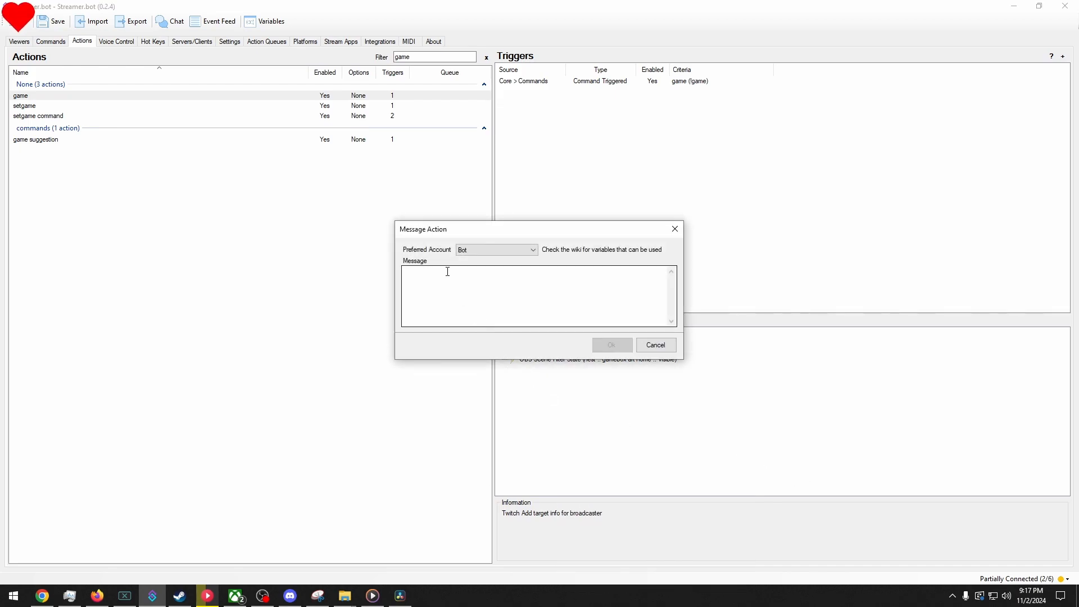
pyautogui.click(447, 276)
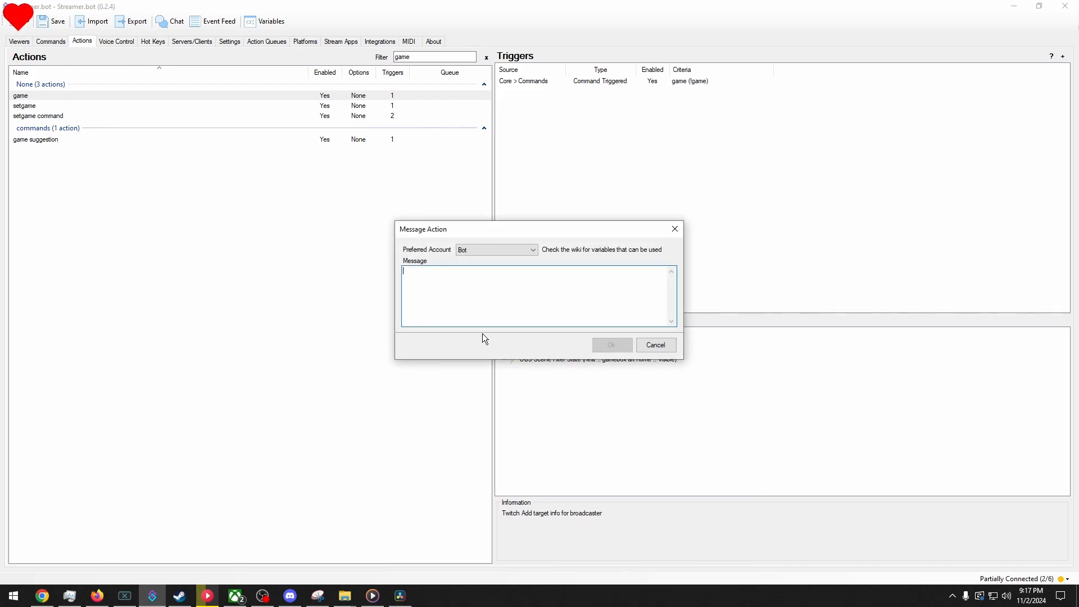
pyautogui.write('rolo is playi')
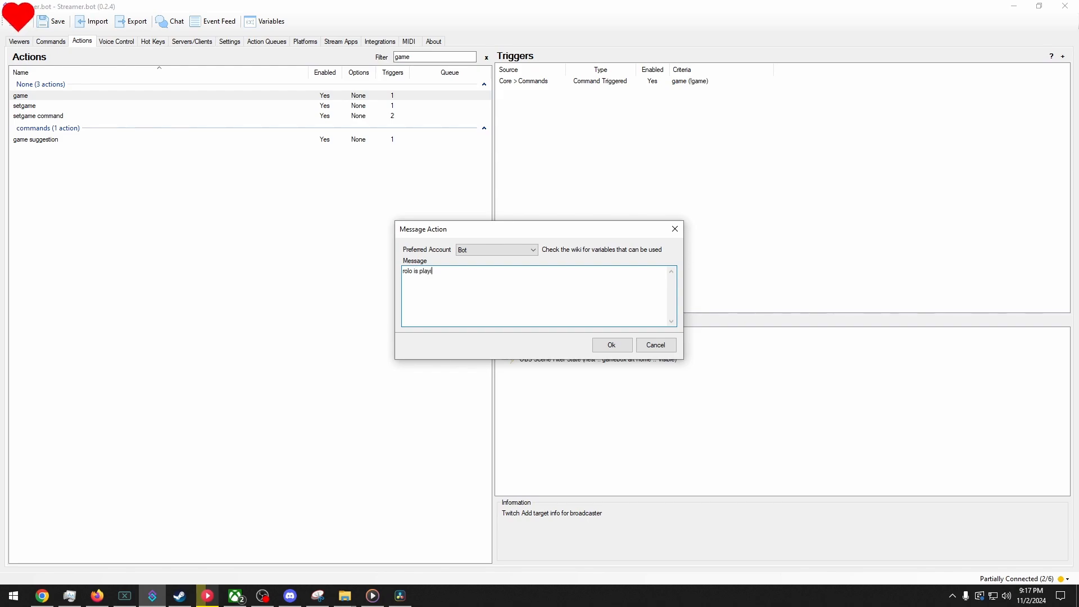
pyautogui.write('ng %game%')
pyautogui.click(611, 344)
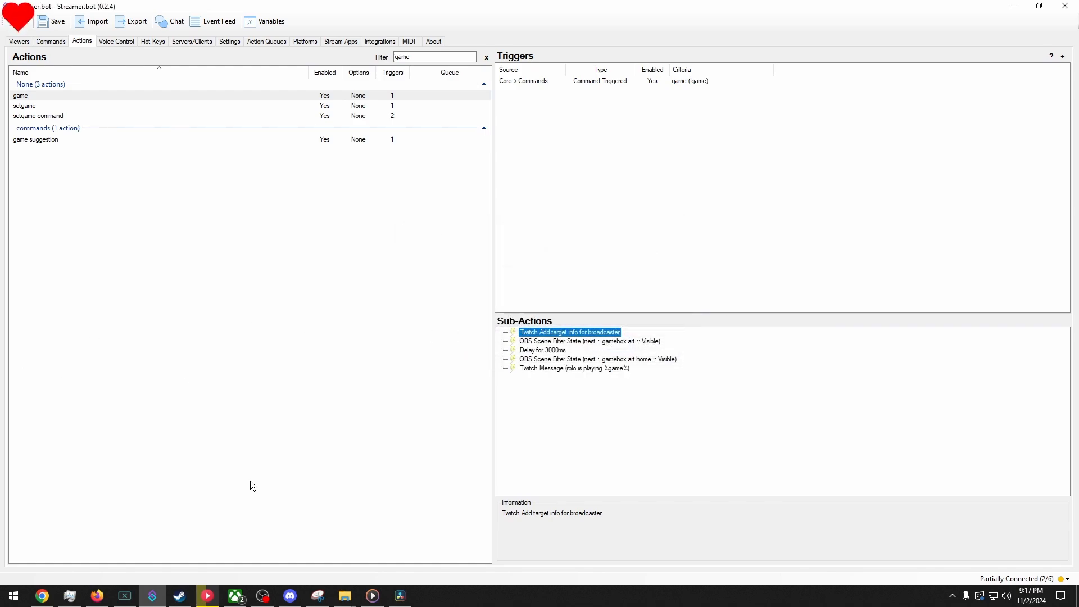
# - Bring up the stream chat window and send "!game" to test the game command
pyautogui.click(263, 597)
pyautogui.click(125, 540)
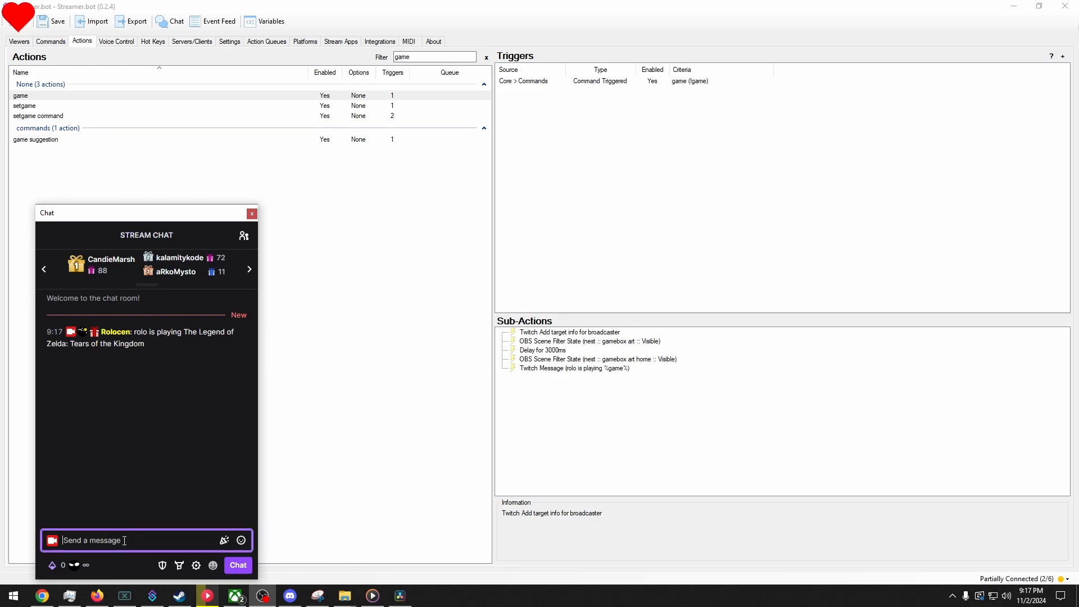
pyautogui.write('!game')
pyautogui.press('Return')
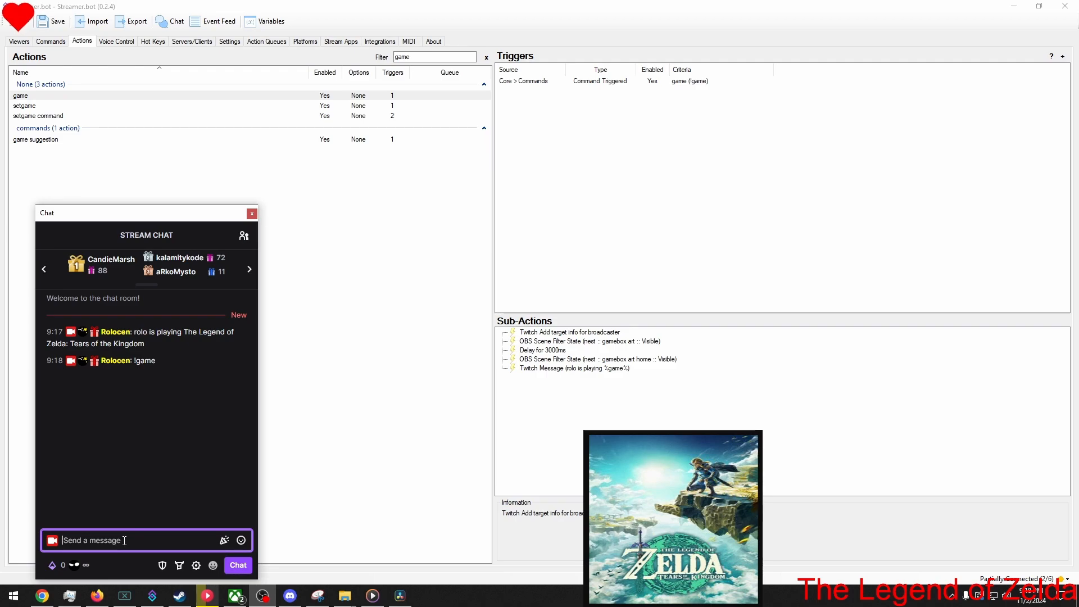